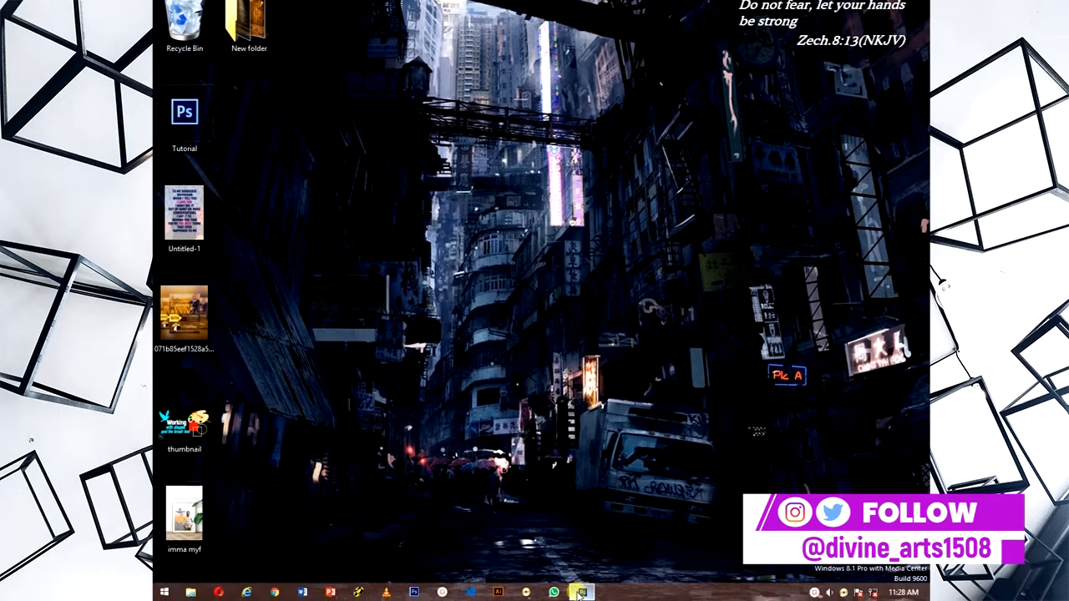
- Switch to Photoshop and open the woman's portrait JPEG from designs > RESOURCES > New folder on the MEDIA (D:) drive
click(581, 593)
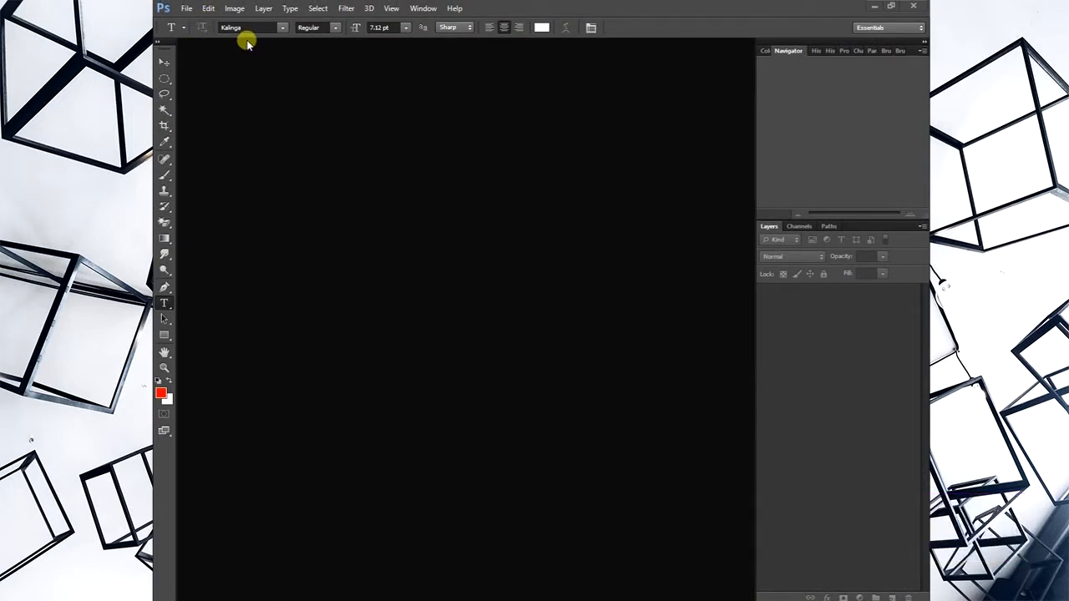
click(184, 10)
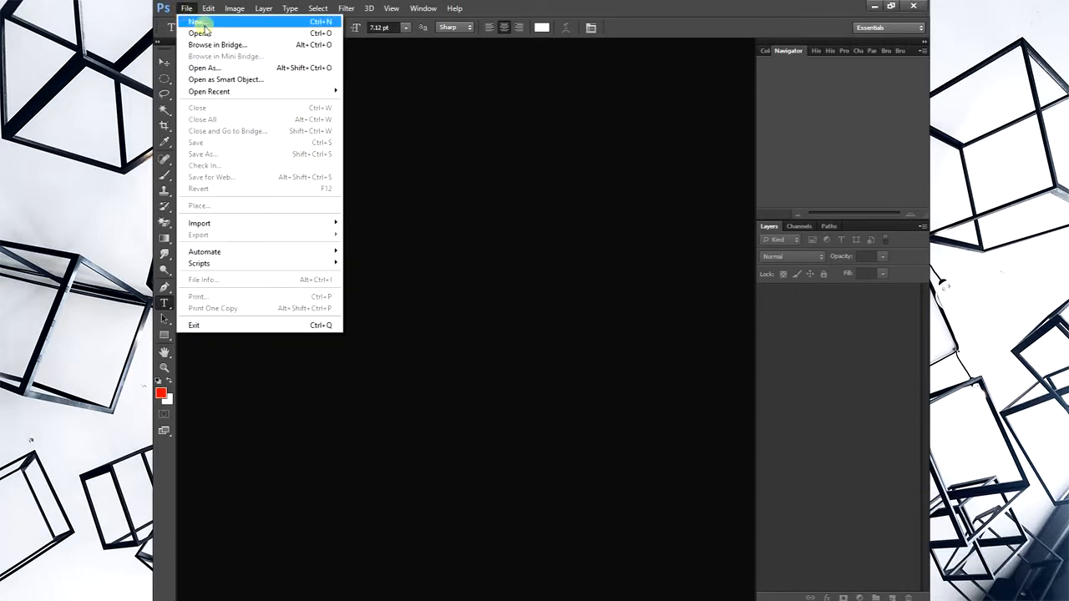
click(203, 37)
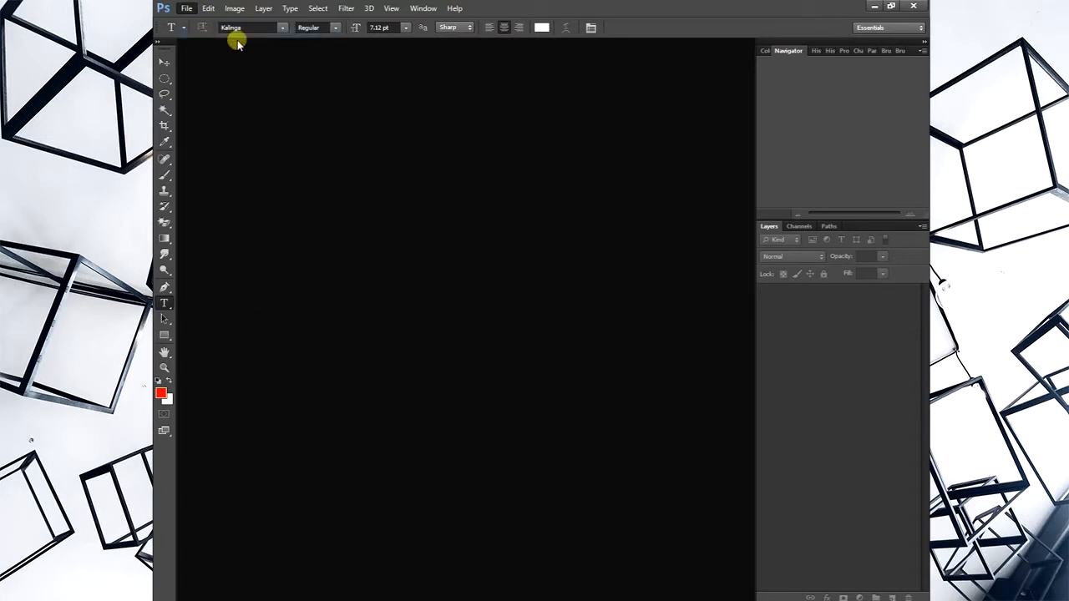
drag(657, 224, 534, 117)
double_click(673, 173)
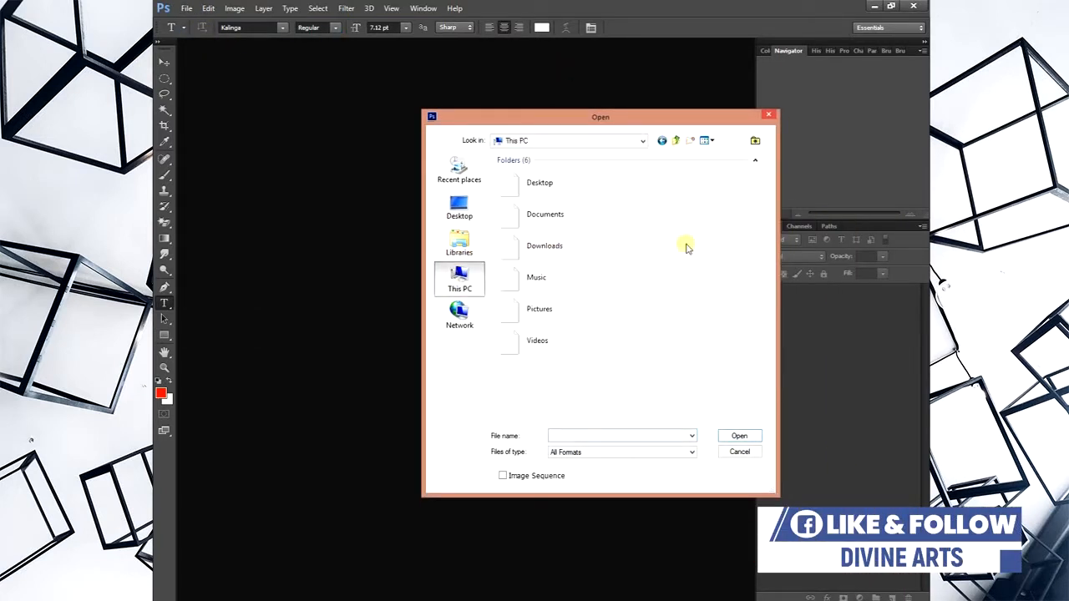
double_click(593, 414)
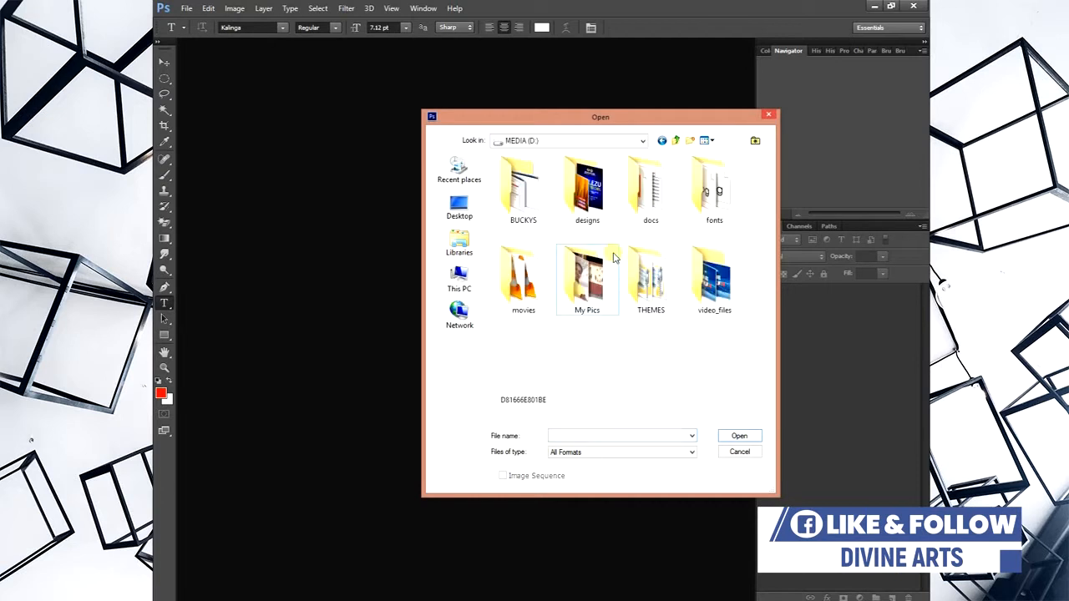
double_click(587, 188)
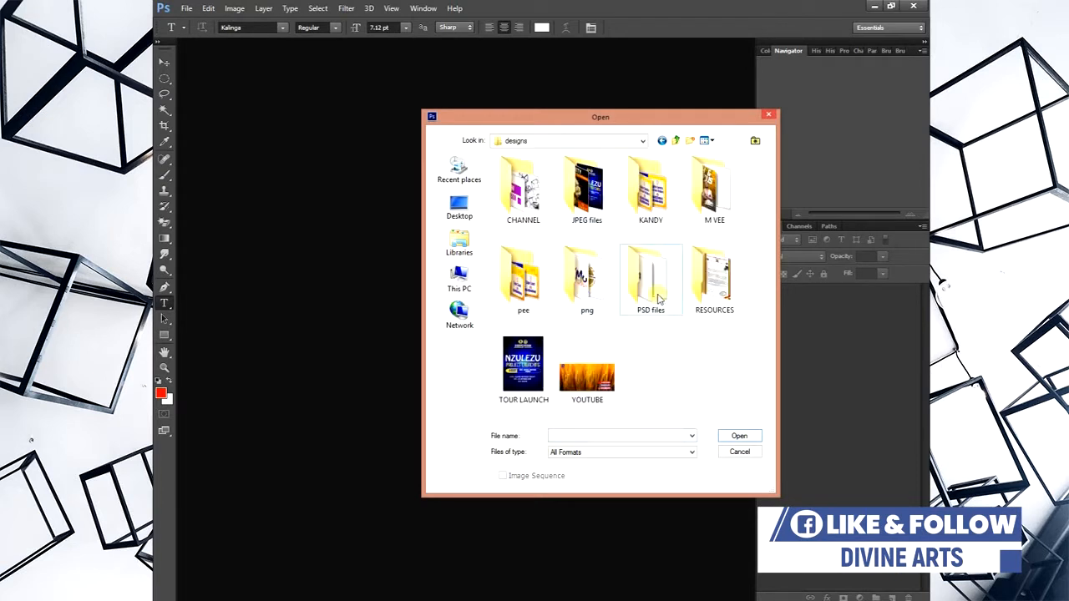
double_click(714, 279)
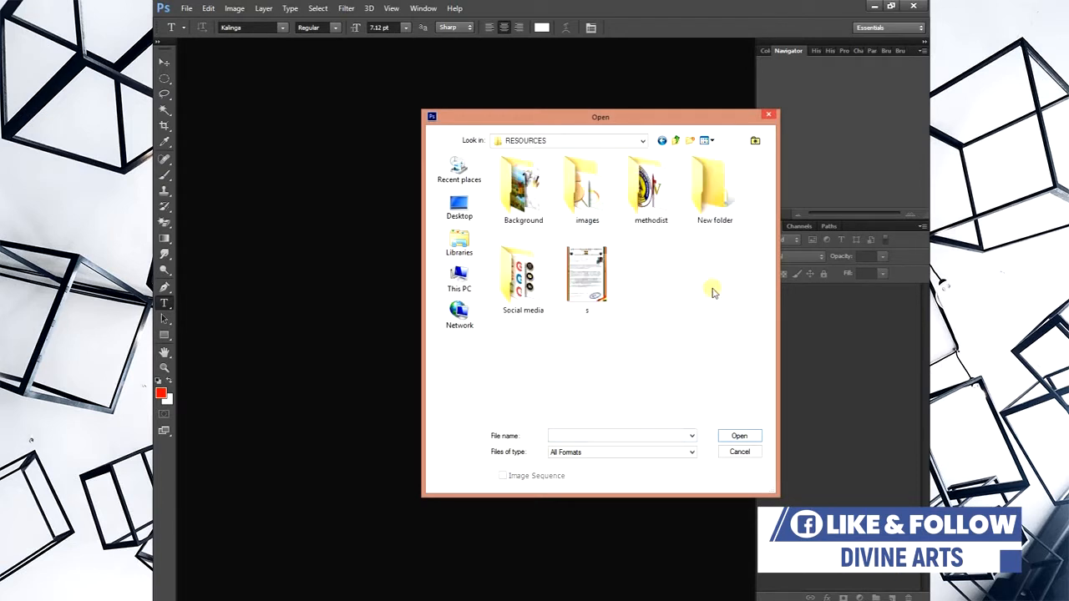
double_click(704, 199)
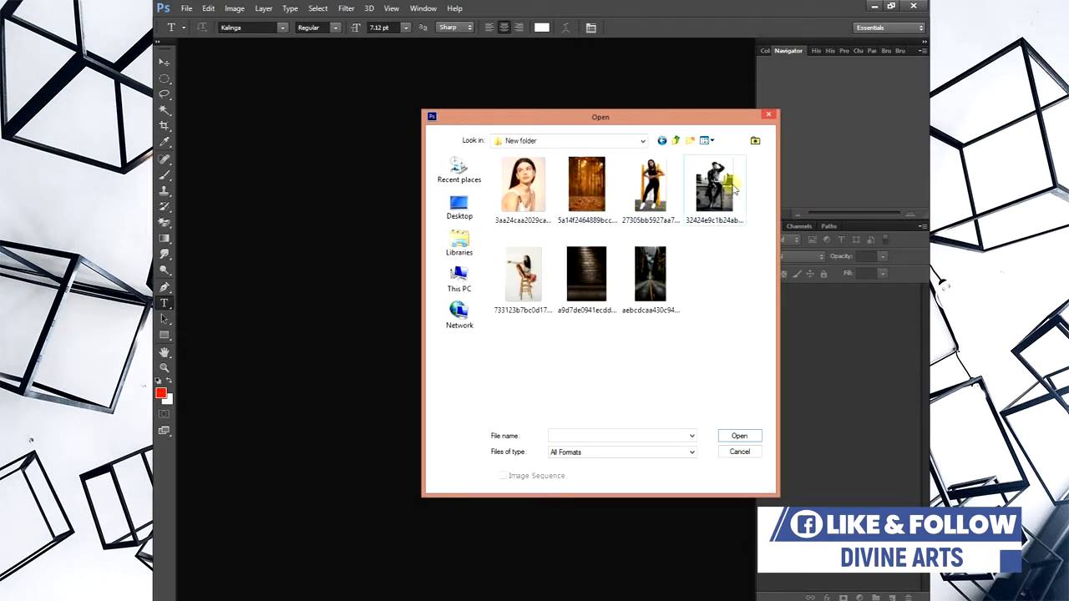
double_click(519, 189)
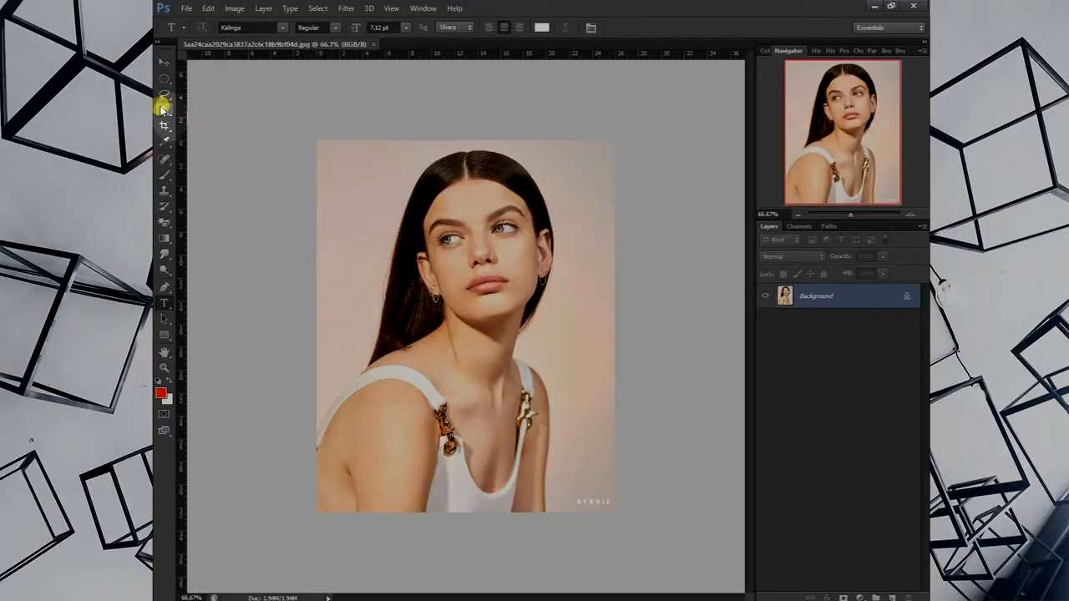
- Try a Magic Wand selection on the woman's forehead with tolerance 32
click(163, 109)
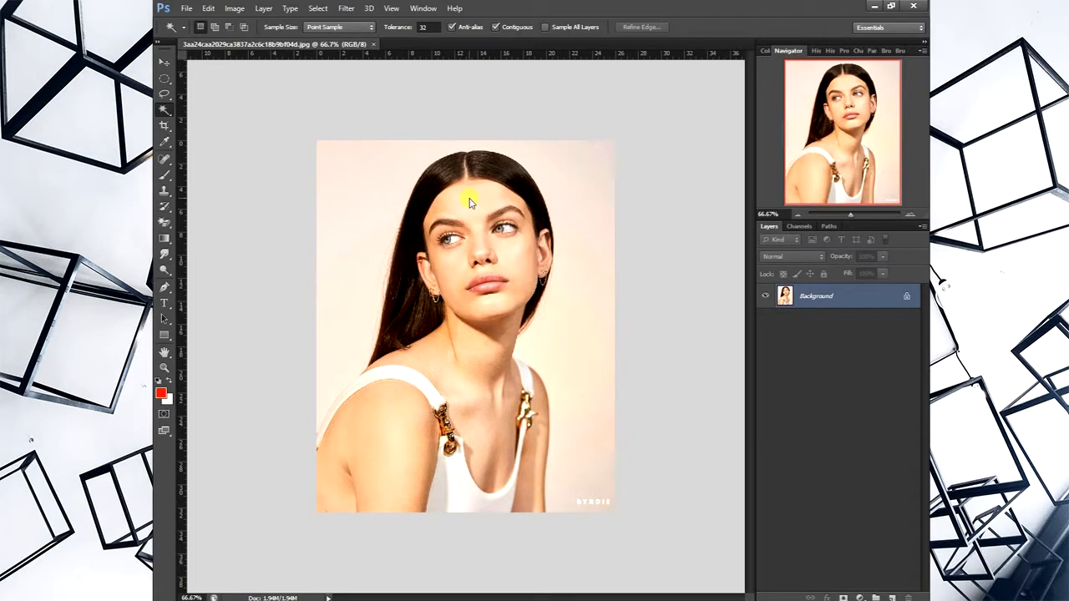
click(470, 202)
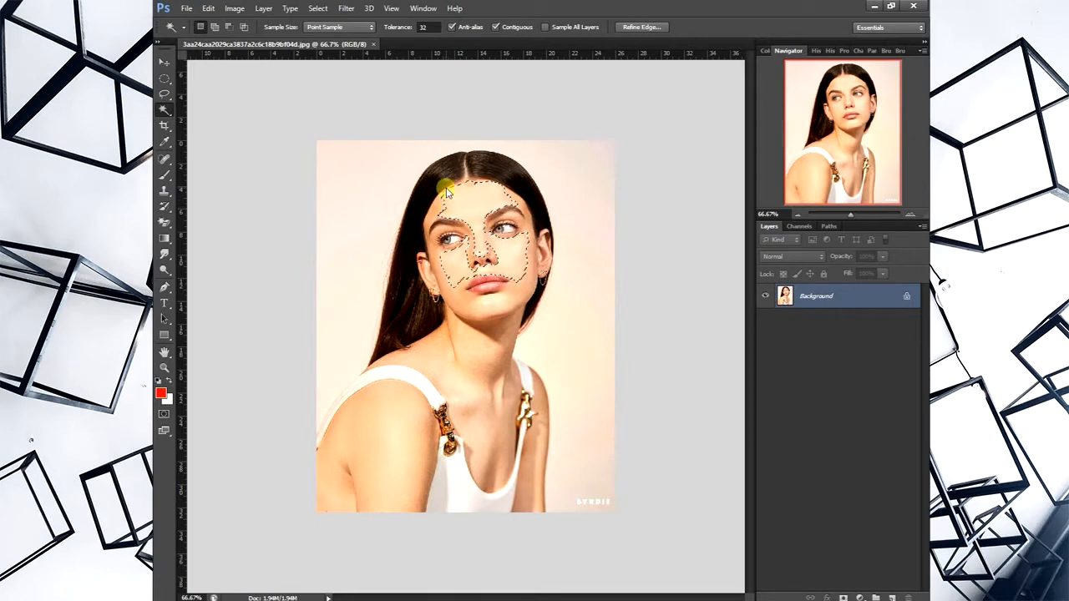
- Clear the face selection and select the whole woman with the Quick Selection tool, subtracting the excess background beside her shoulder
right_click(165, 108)
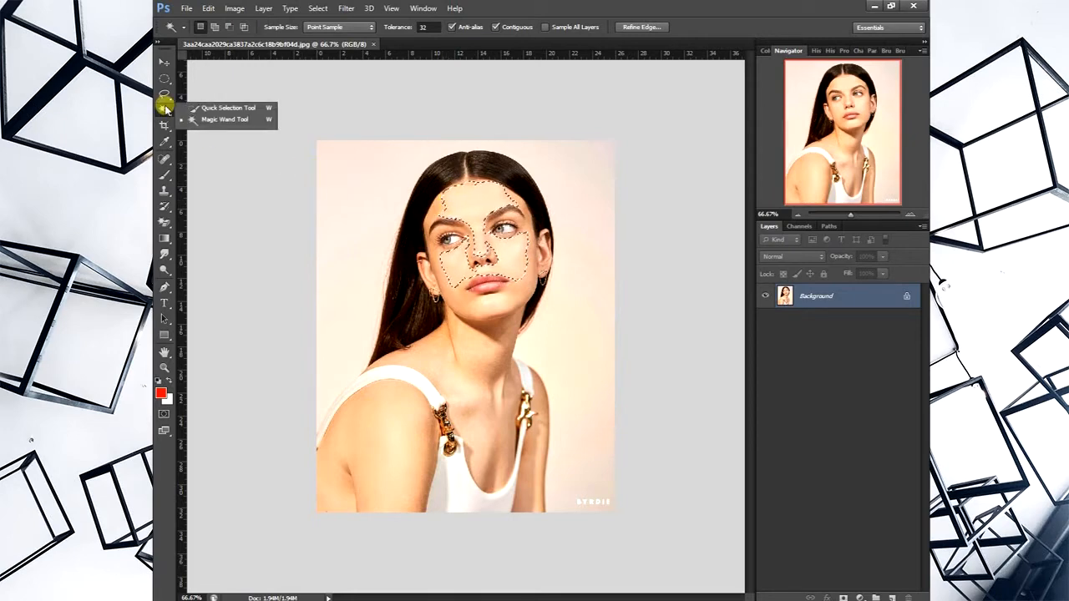
click(209, 109)
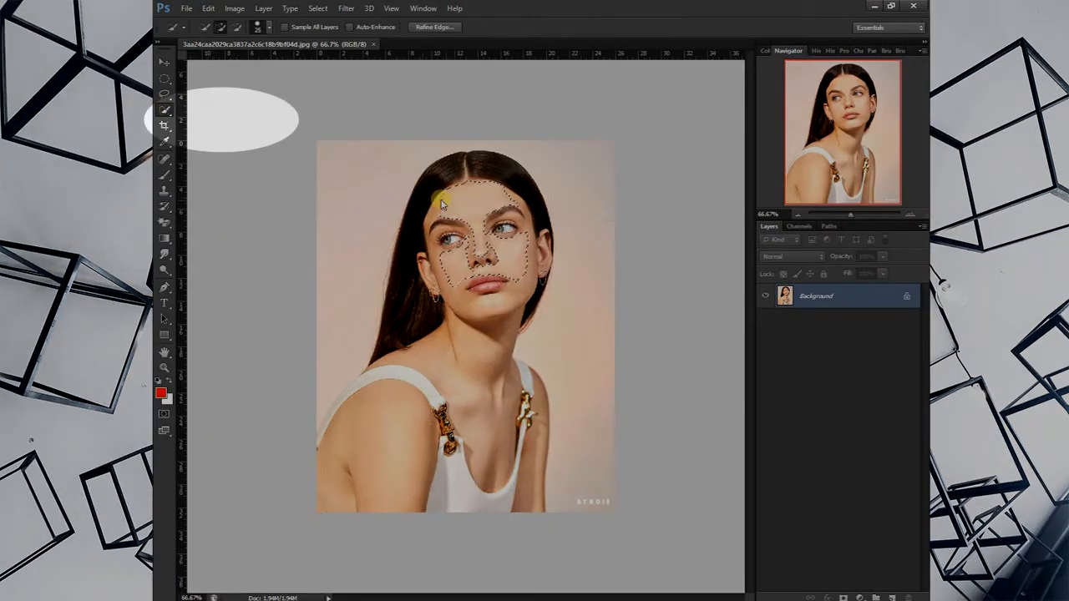
key(ctrl+d)
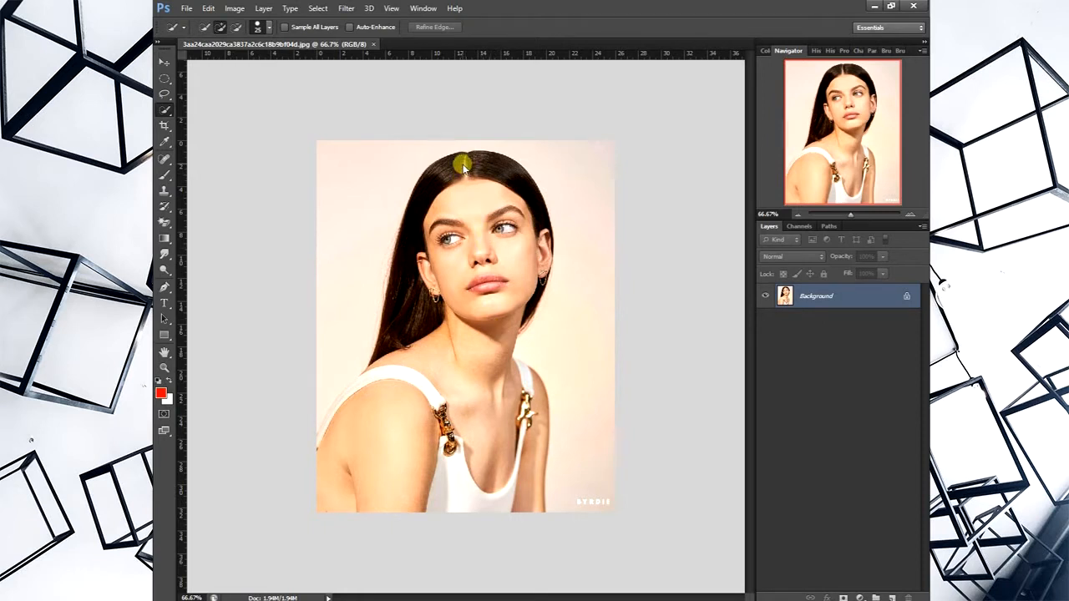
mouse_move(464, 165)
mouse_down()
mouse_move(485, 167)
mouse_move(511, 199)
mouse_move(509, 239)
mouse_move(523, 254)
mouse_move(540, 246)
mouse_move(540, 296)
mouse_move(512, 322)
mouse_up()
drag(417, 231, 407, 333)
drag(460, 370, 474, 406)
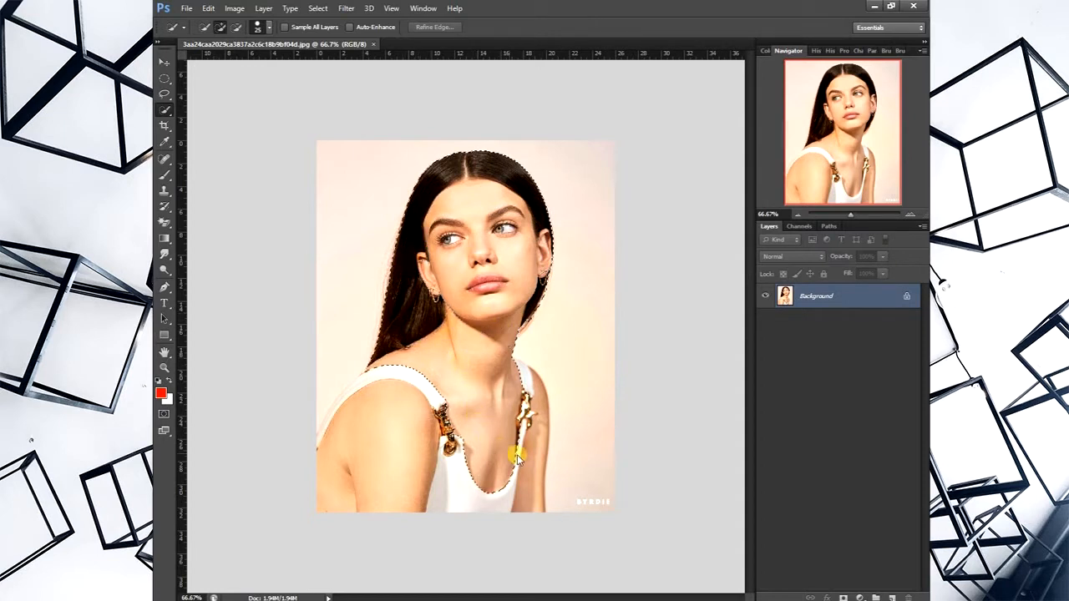
drag(517, 454, 519, 370)
drag(343, 500, 342, 499)
drag(375, 397, 375, 396)
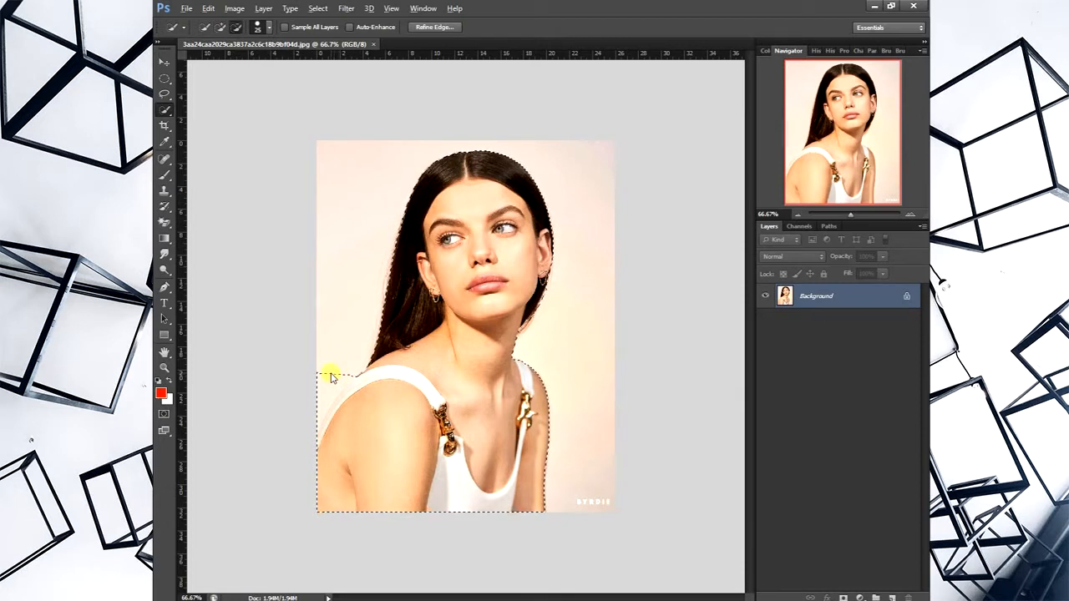
key(alt)
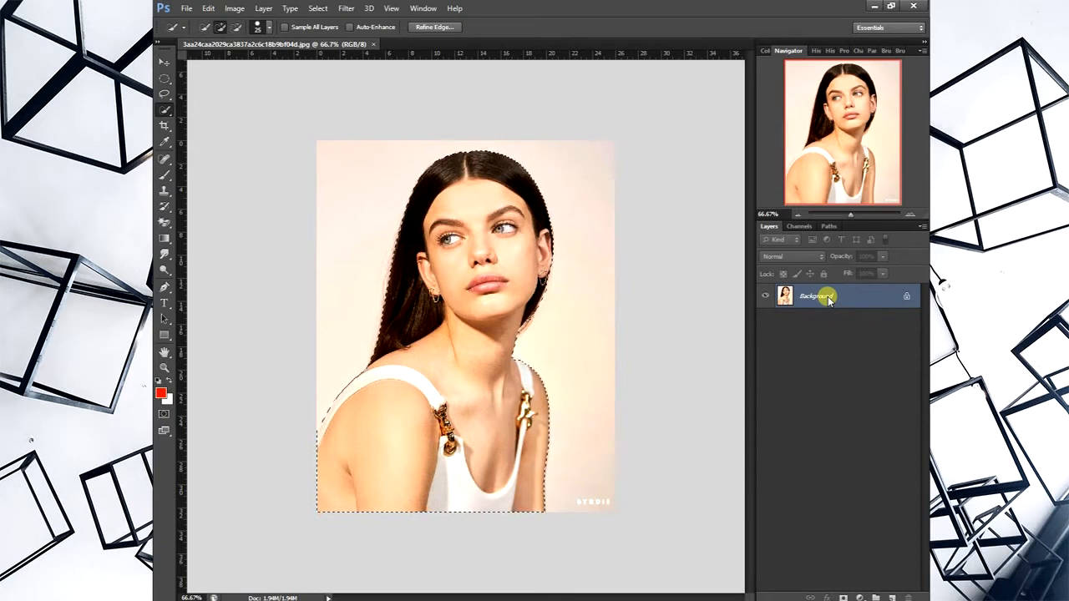
- Invert the selection and fill the area around the woman with Foreground Color at 100% opacity
key(ctrl+shift+i)
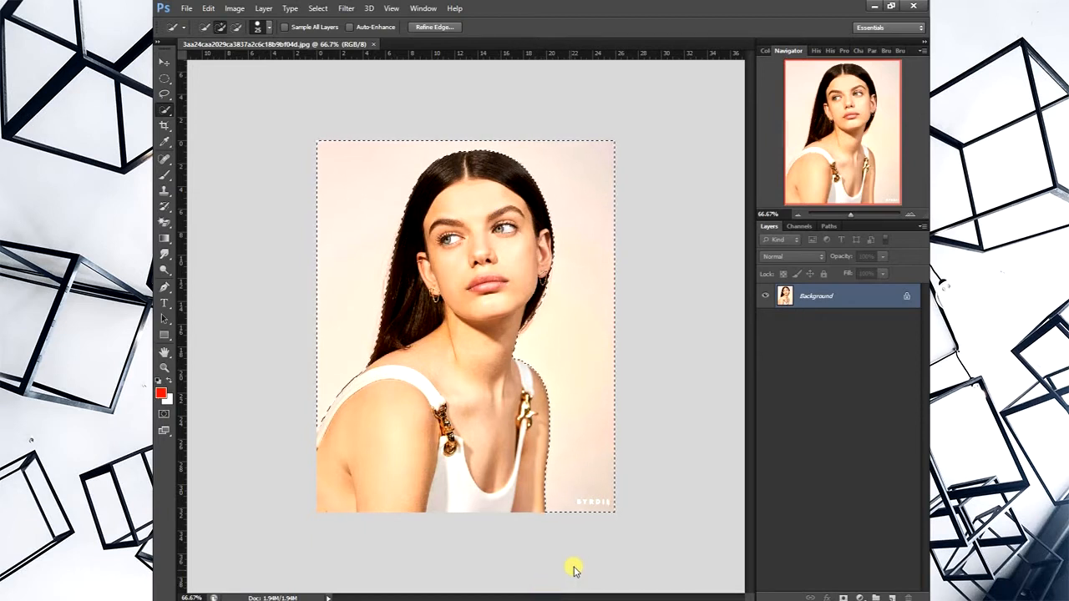
key(shift+F5)
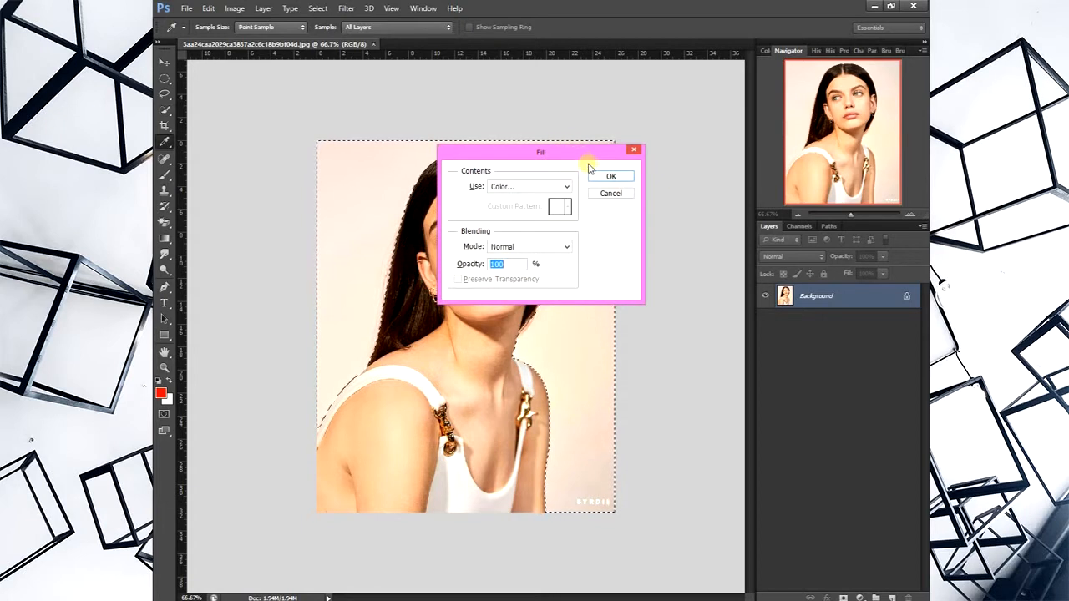
click(611, 195)
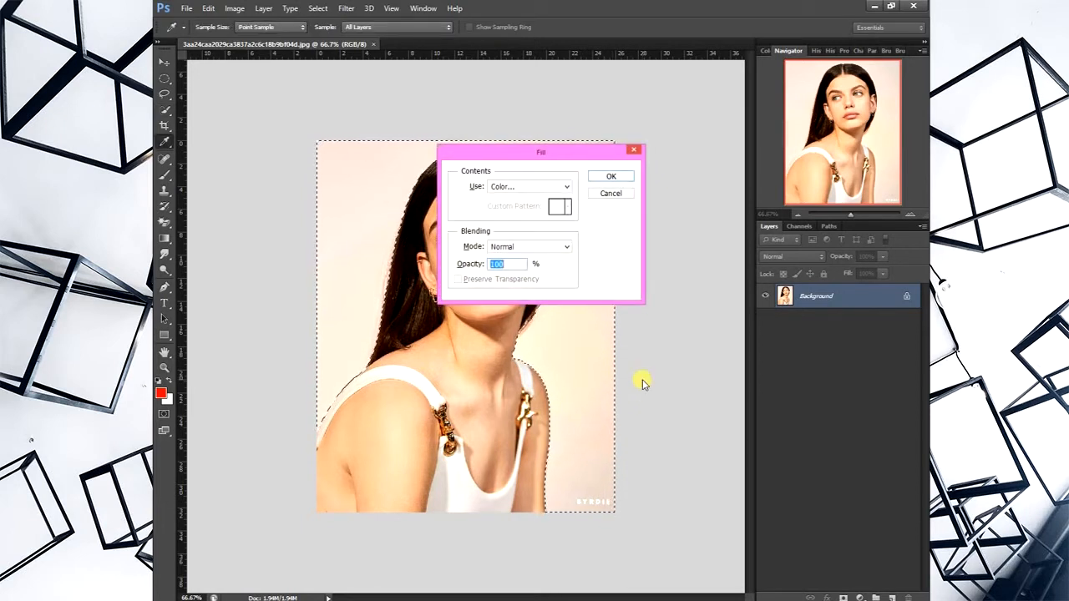
click(567, 187)
click(562, 199)
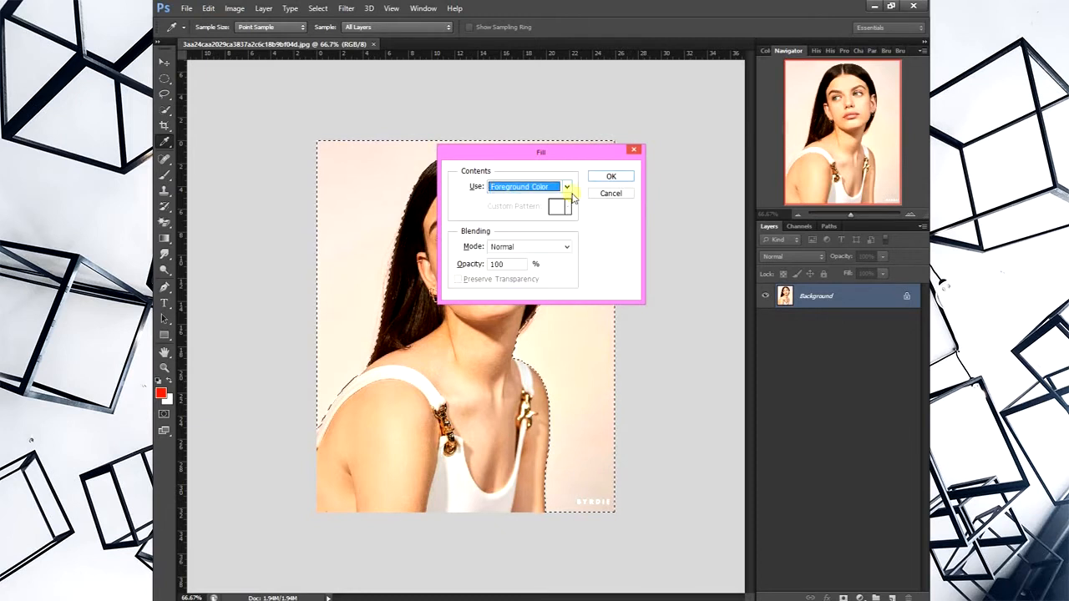
click(613, 176)
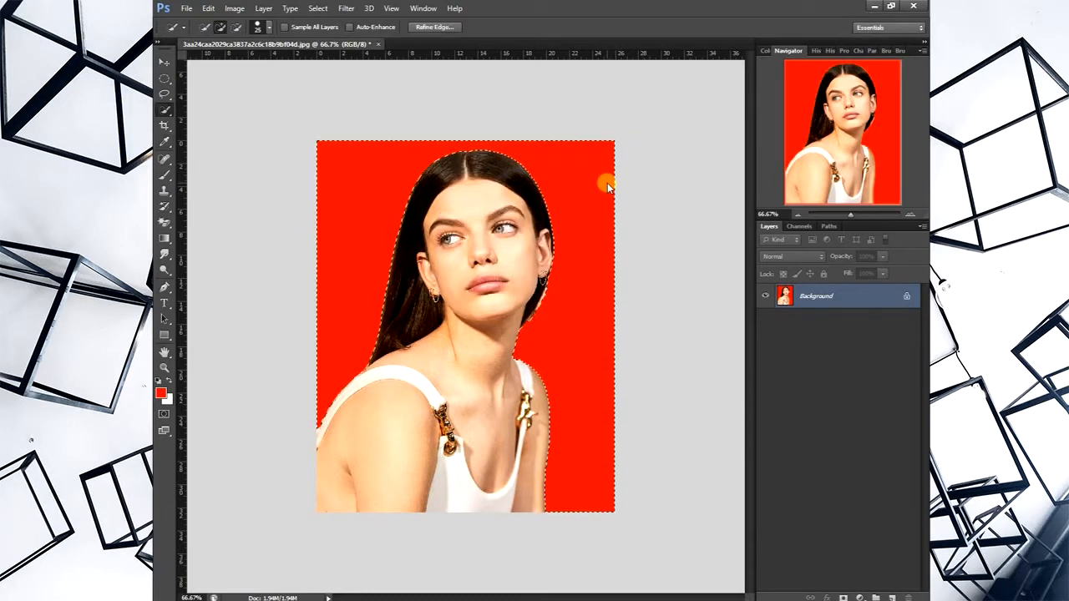
- Refill the selected area around the woman with Background Color at 100% opacity
key(i)
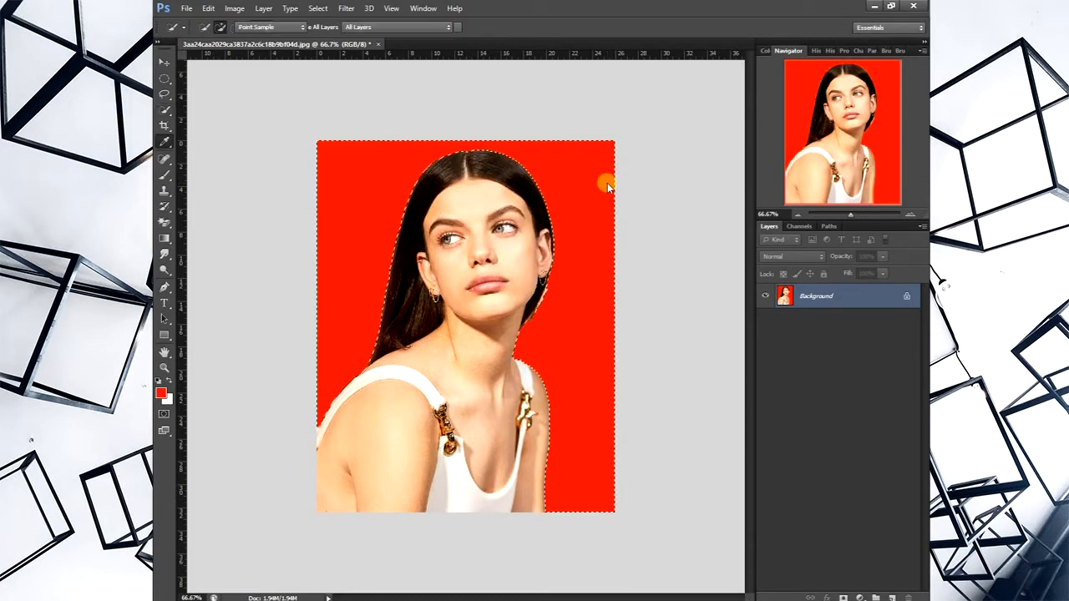
key(shift+F5)
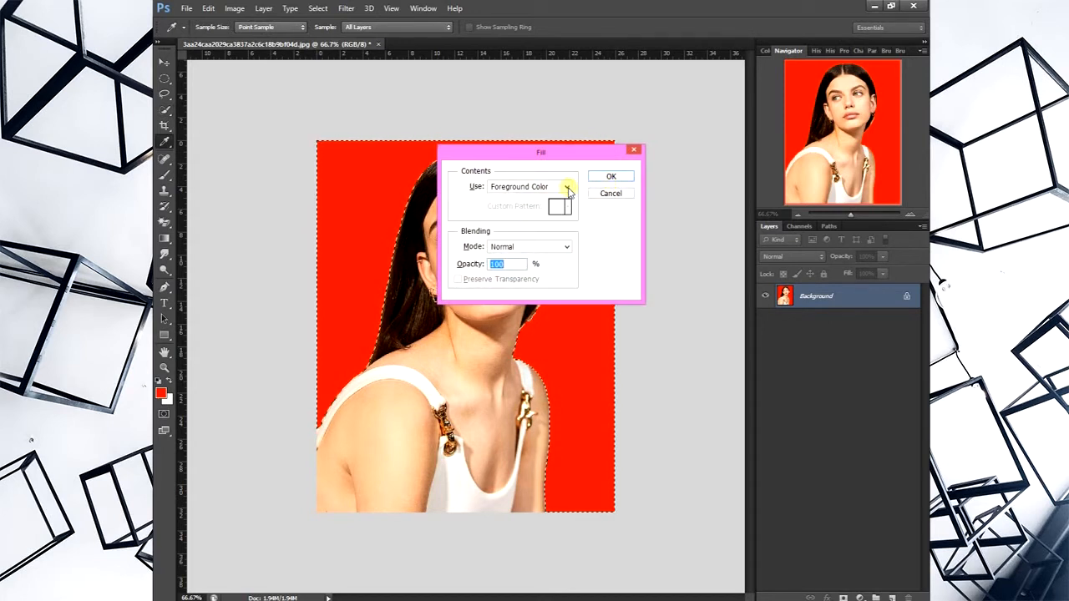
click(568, 187)
click(557, 209)
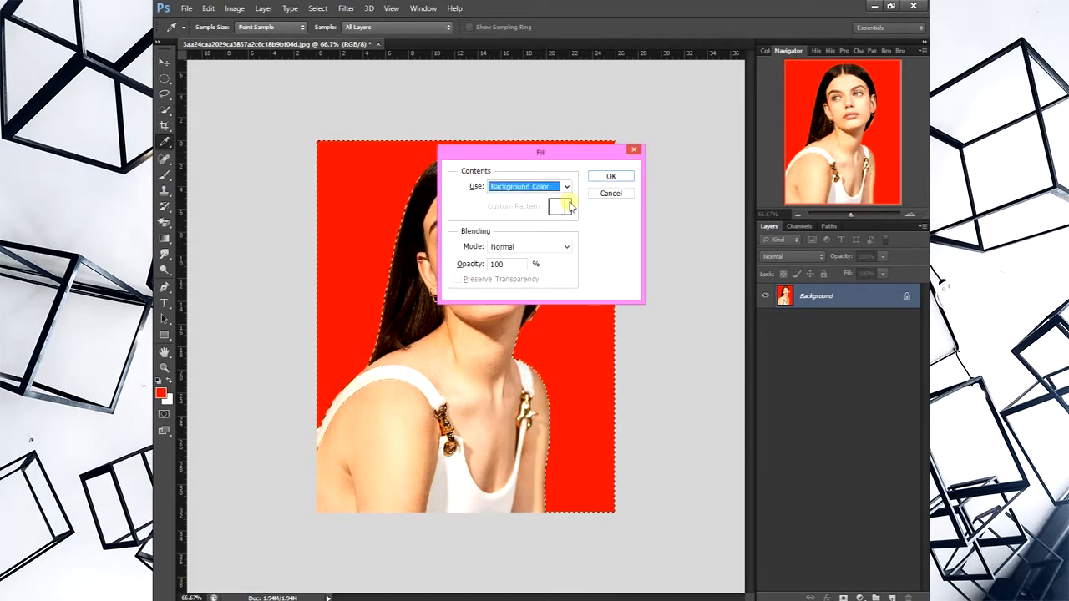
click(613, 177)
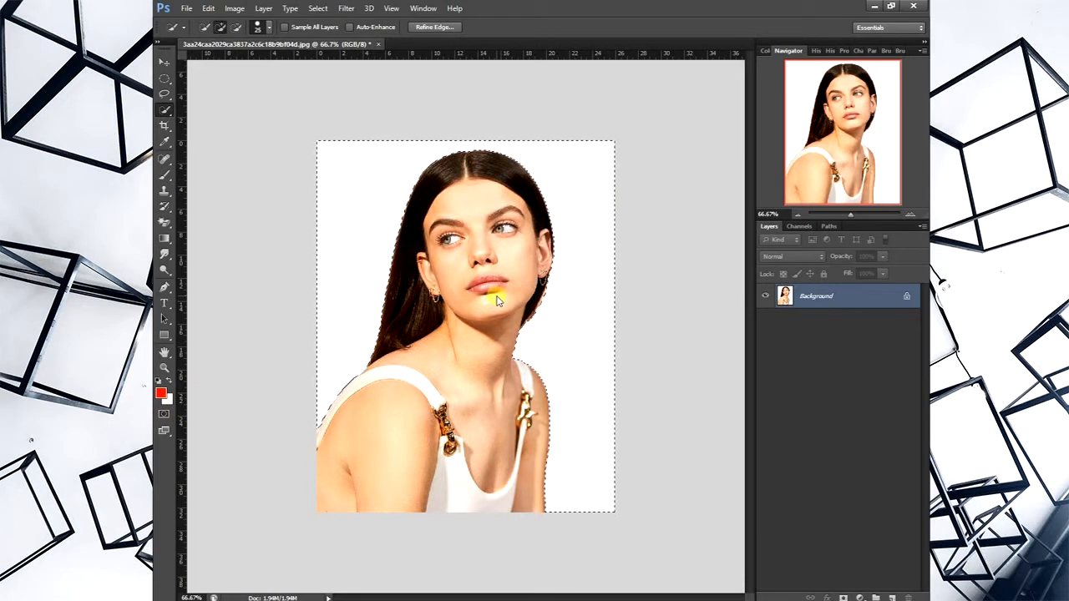
- Try a Background Color fill of the selected area at 0% opacity, and apply it at 1% instead
key(shift+F5)
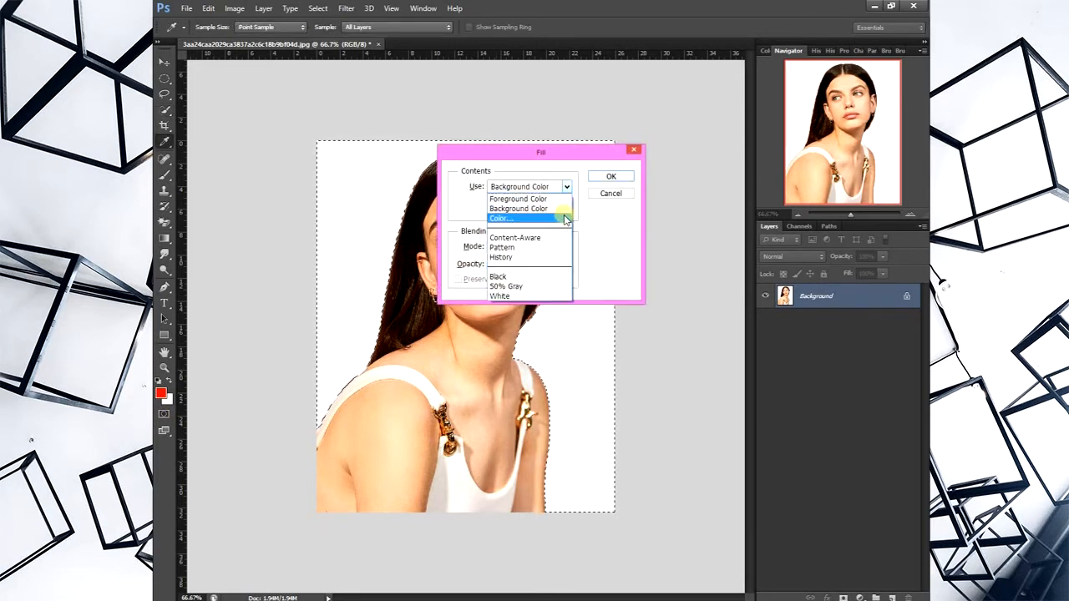
click(478, 248)
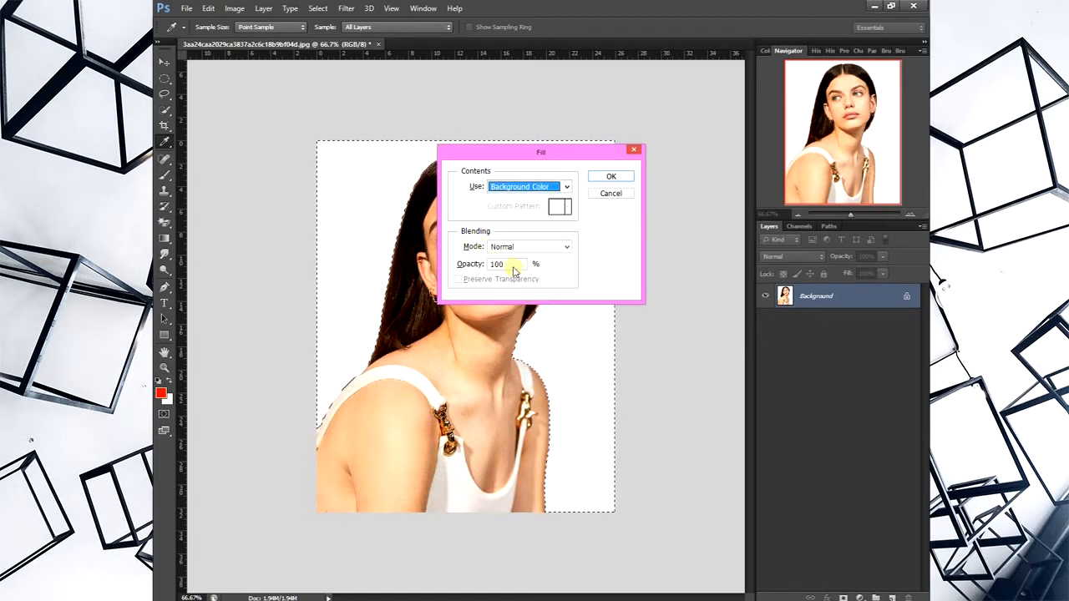
double_click(493, 265)
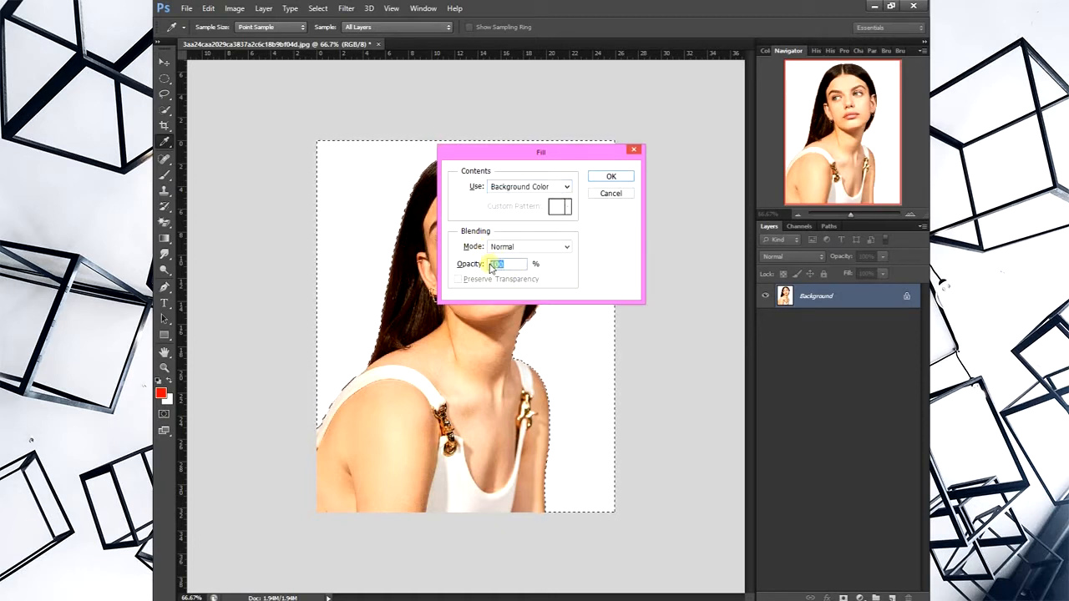
text(0)
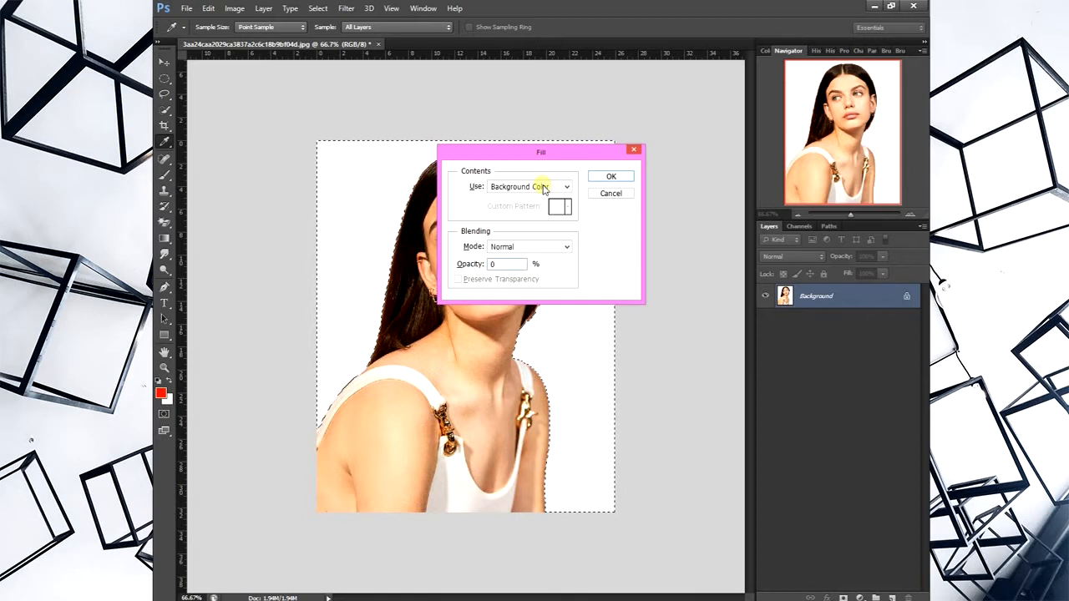
click(612, 177)
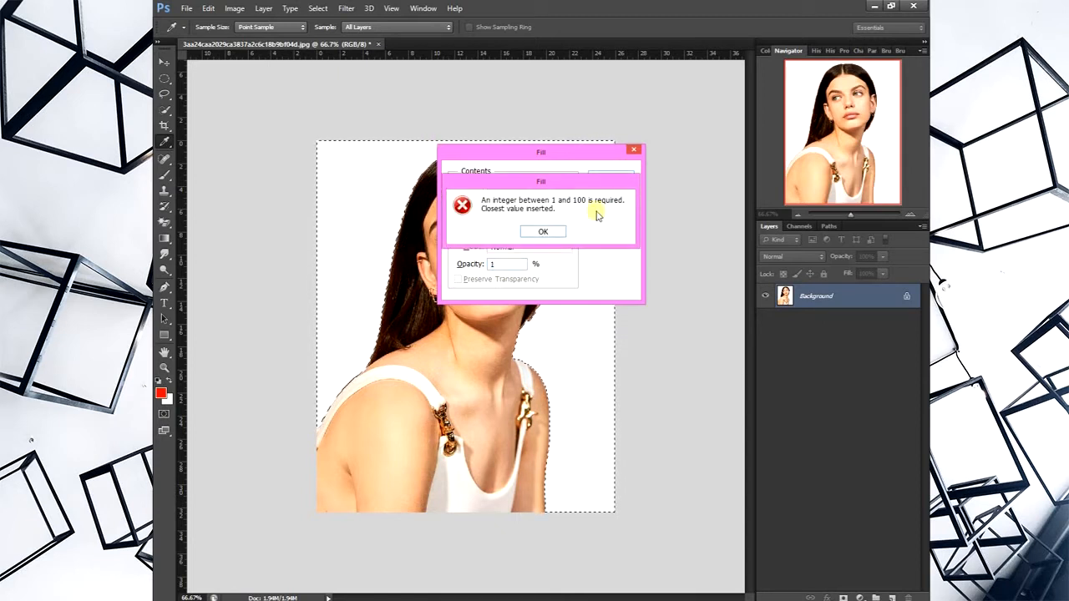
click(544, 231)
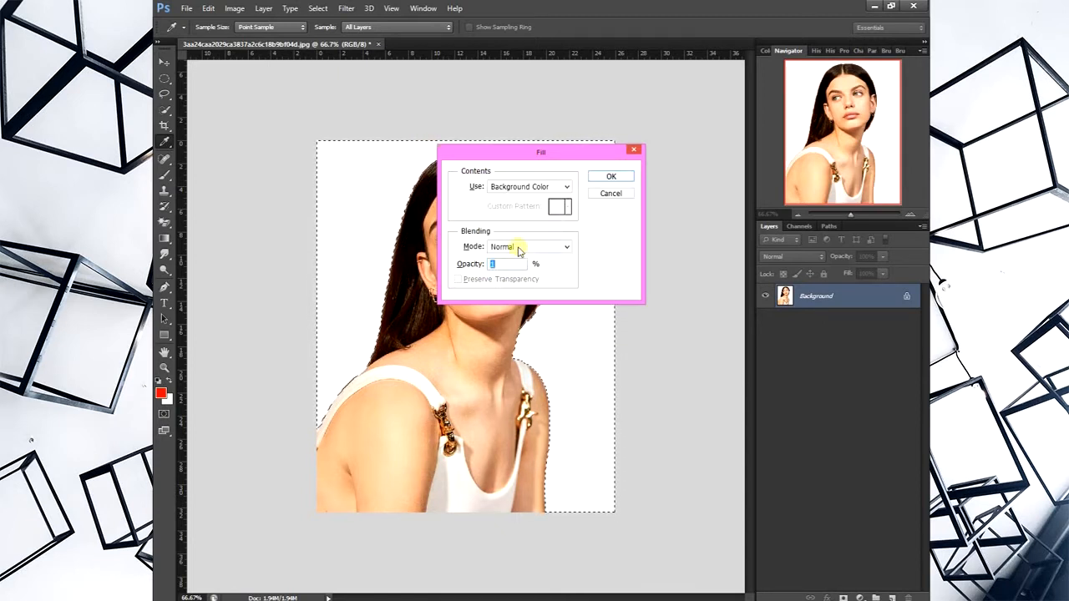
click(613, 177)
key(w)
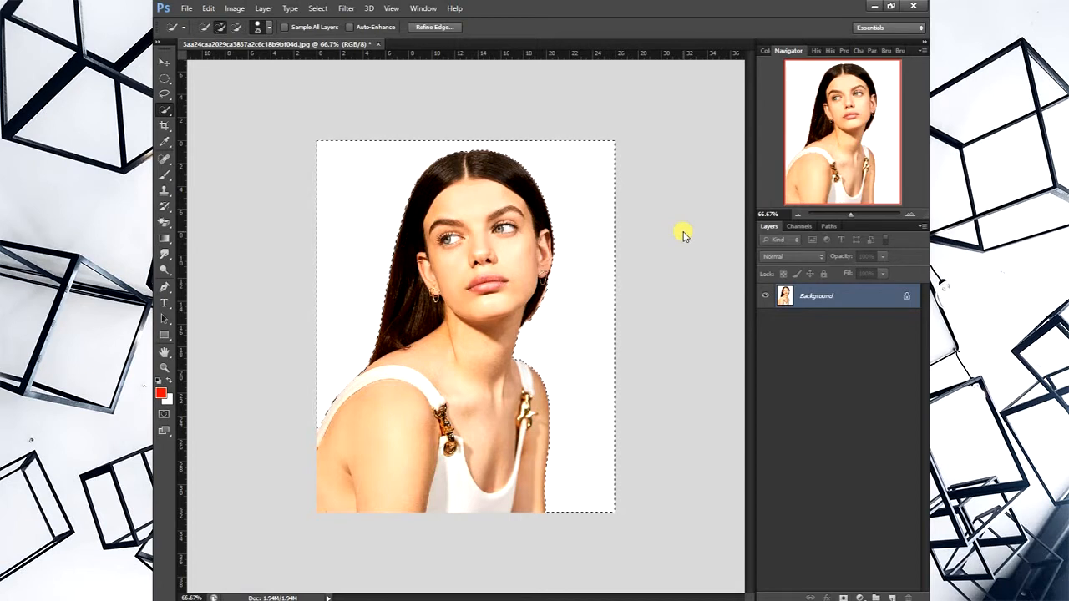
- Undo the background fills and the selection inversion, back to the selection of the woman
key(ctrl+alt+z)
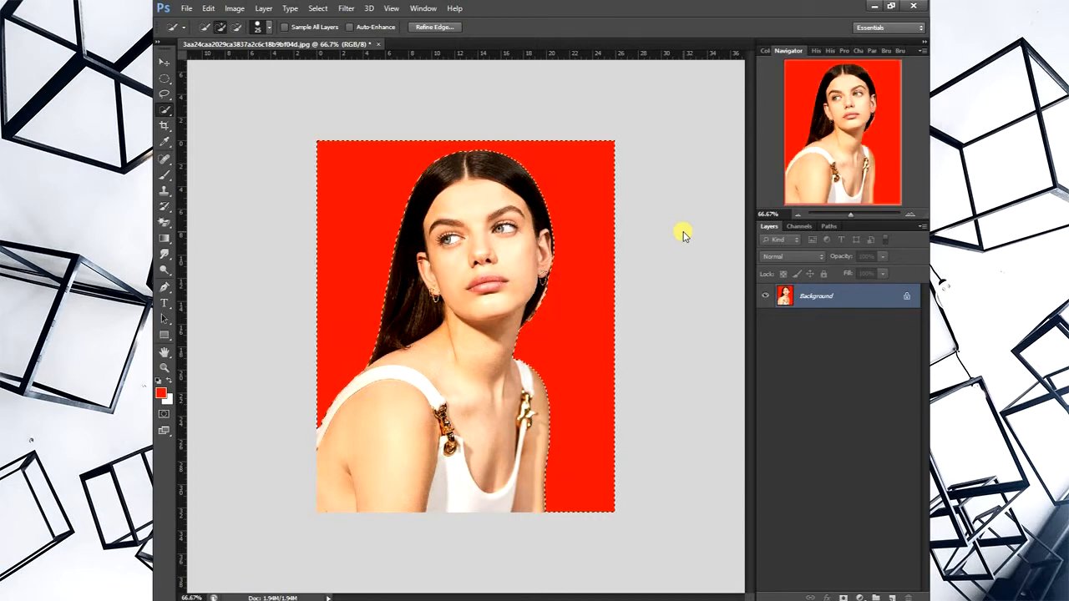
key(ctrl+alt+z)
key(ctrl+alt+z)
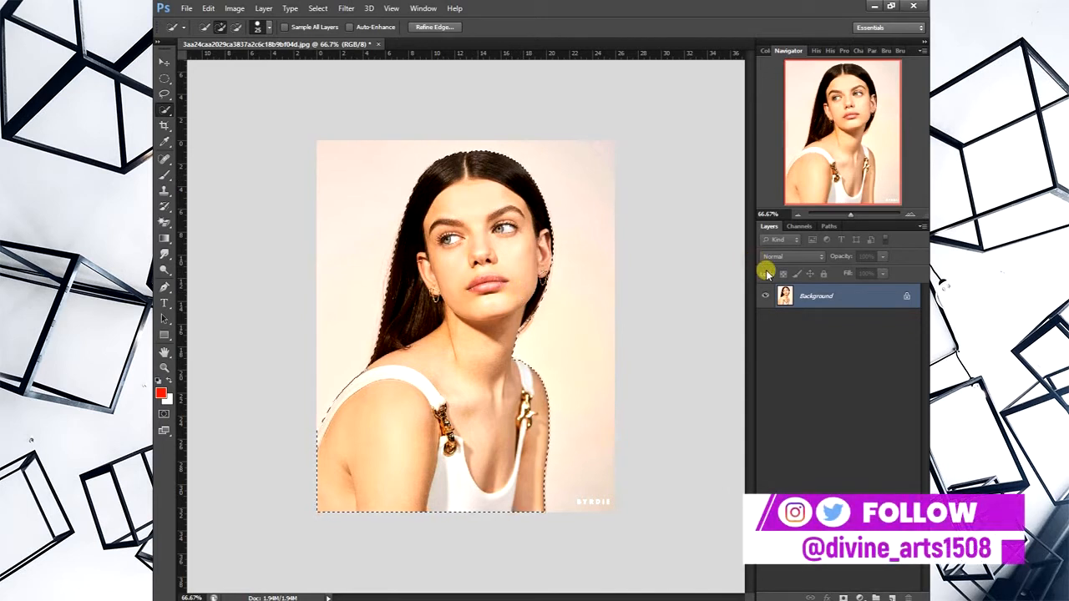
- Copy the selected woman onto a new layer and hide the original Background layer
click(164, 62)
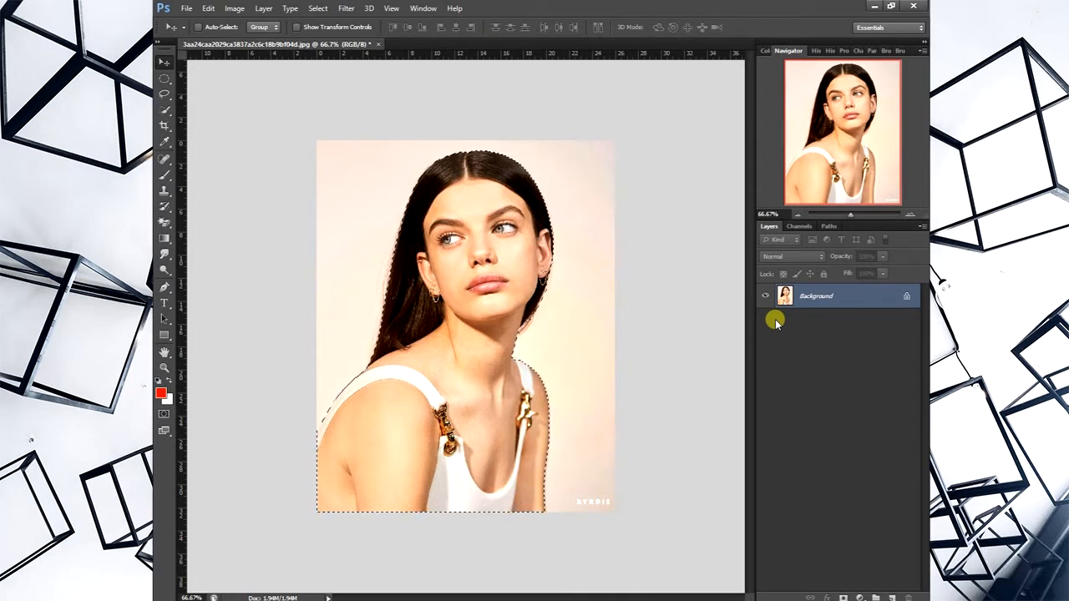
key(ctrl+j)
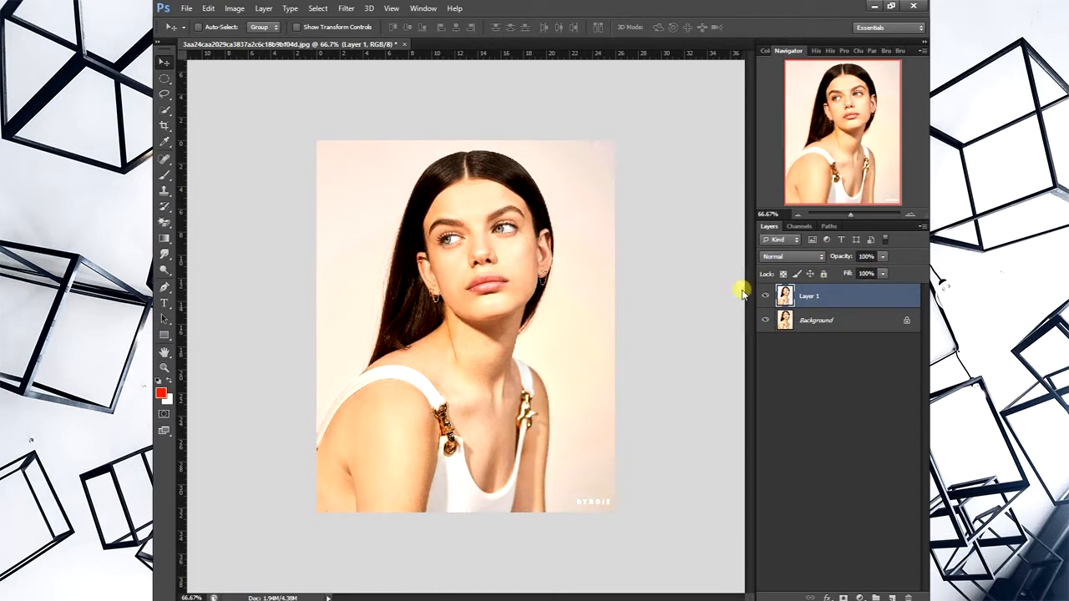
click(821, 322)
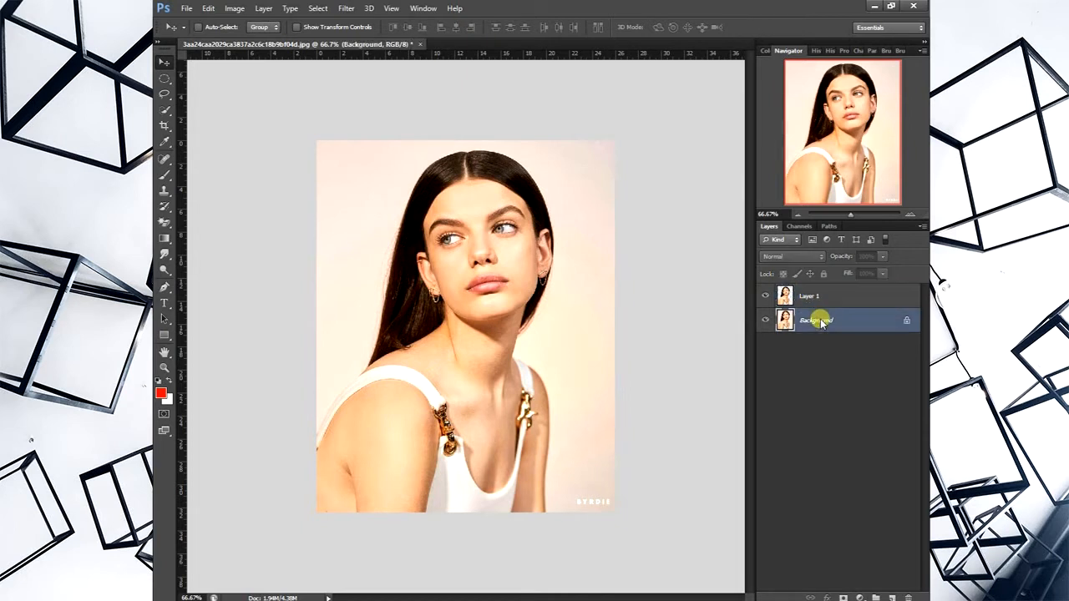
click(766, 321)
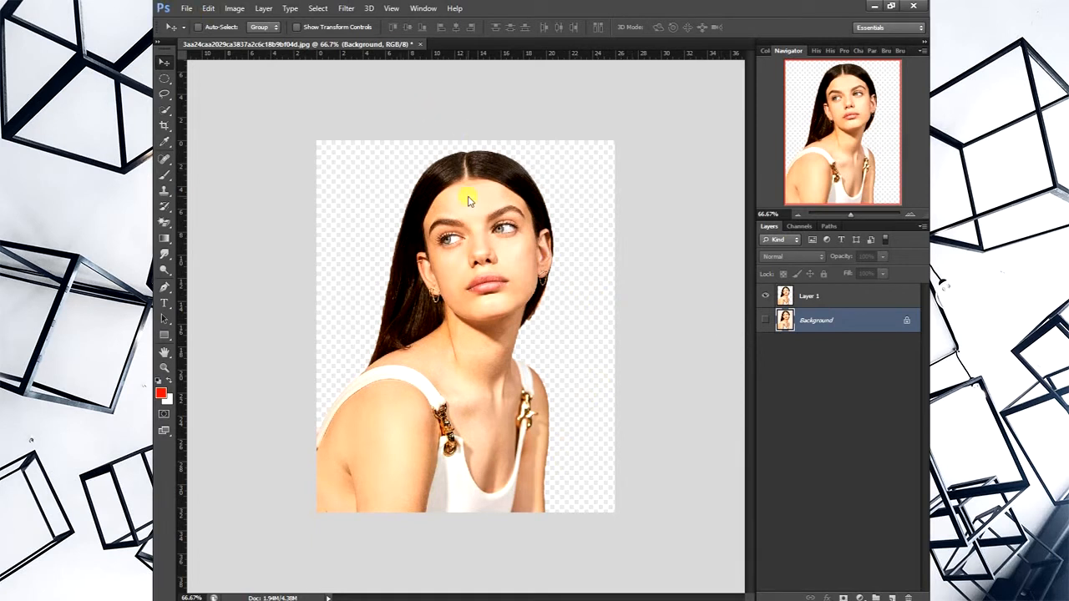
- Open the autumn forest photo and add it to the portrait document as a layer behind the woman
click(184, 8)
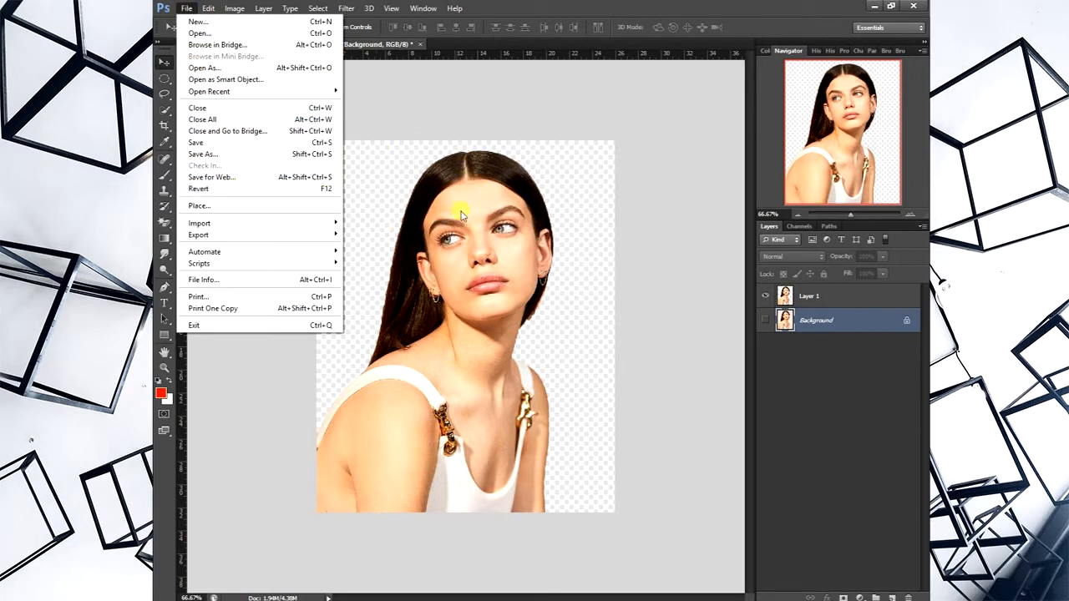
click(299, 33)
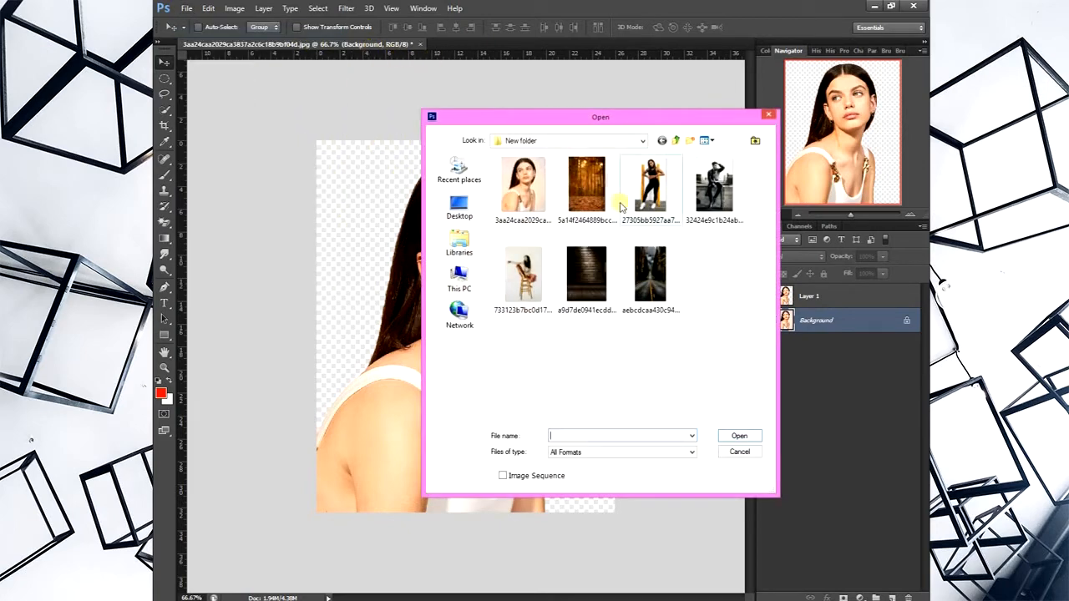
click(572, 193)
double_click(571, 194)
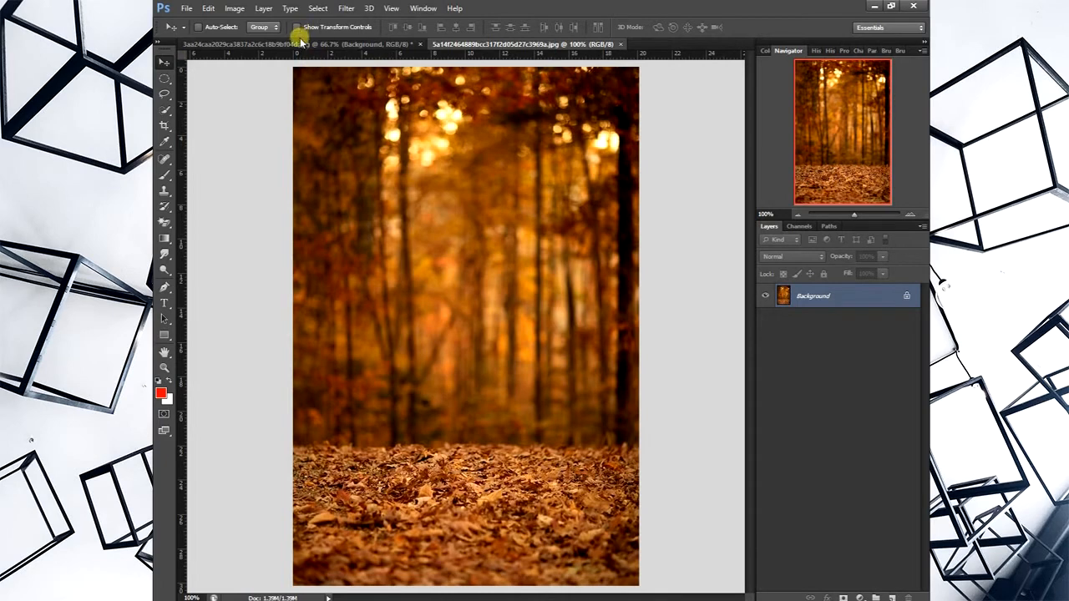
drag(302, 42, 413, 298)
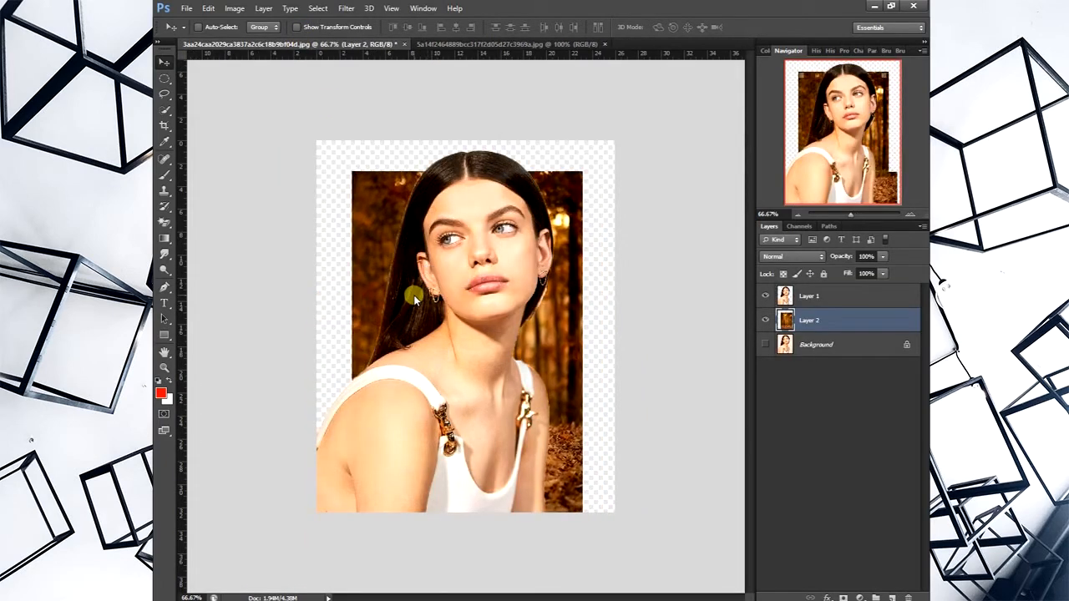
- Undo adding the forest layer to the portrait and close the separate forest document
key(ctrl+alt+z)
key(ctrl+alt+z)
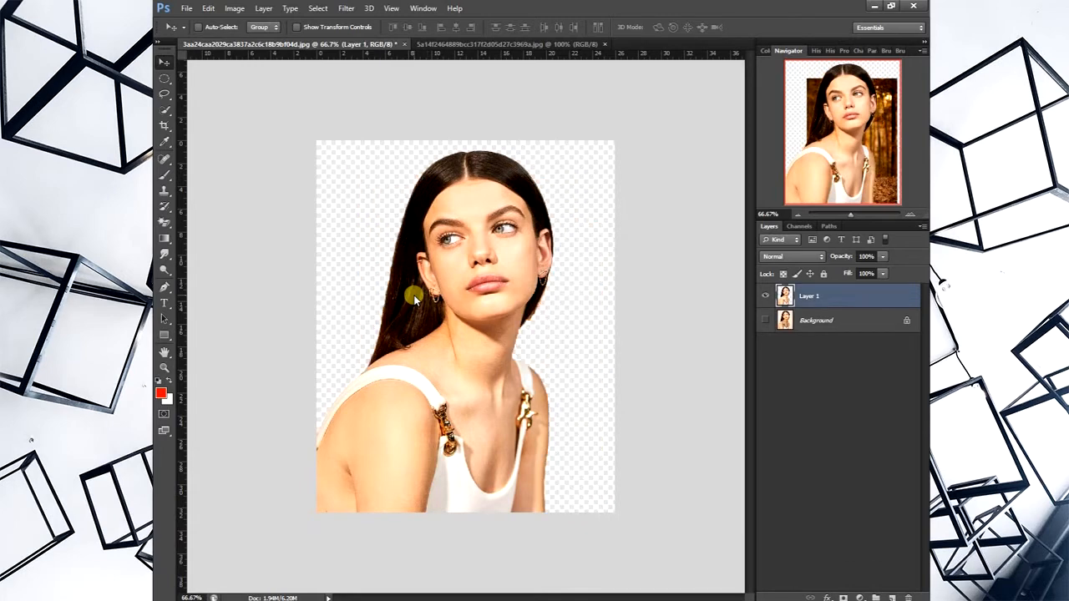
click(603, 44)
- Place the autumn forest image into the portrait document and move its layer below the woman's cutout layer
click(187, 8)
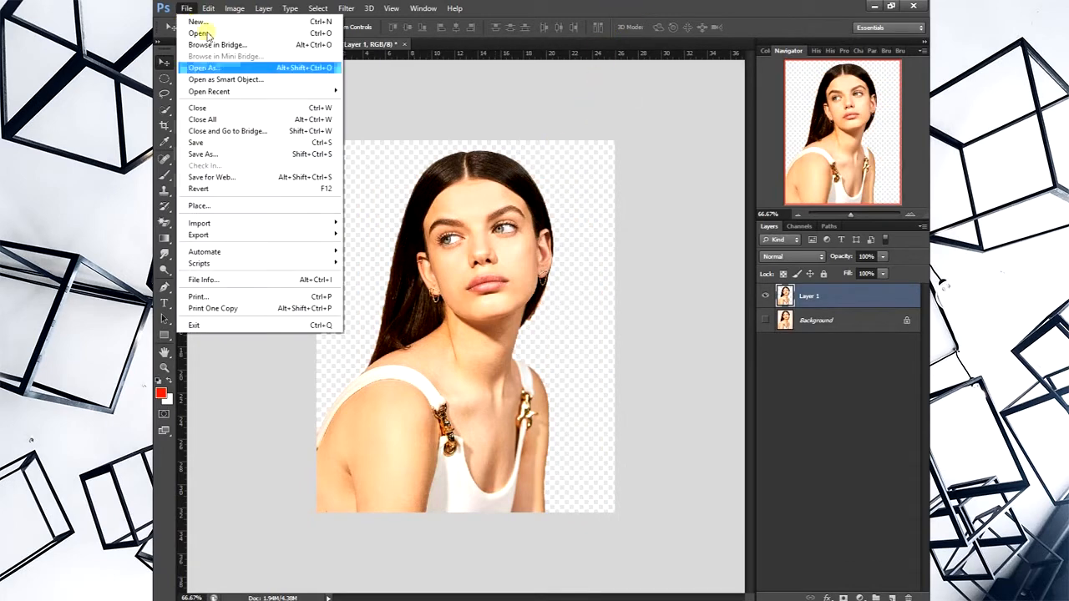
click(311, 206)
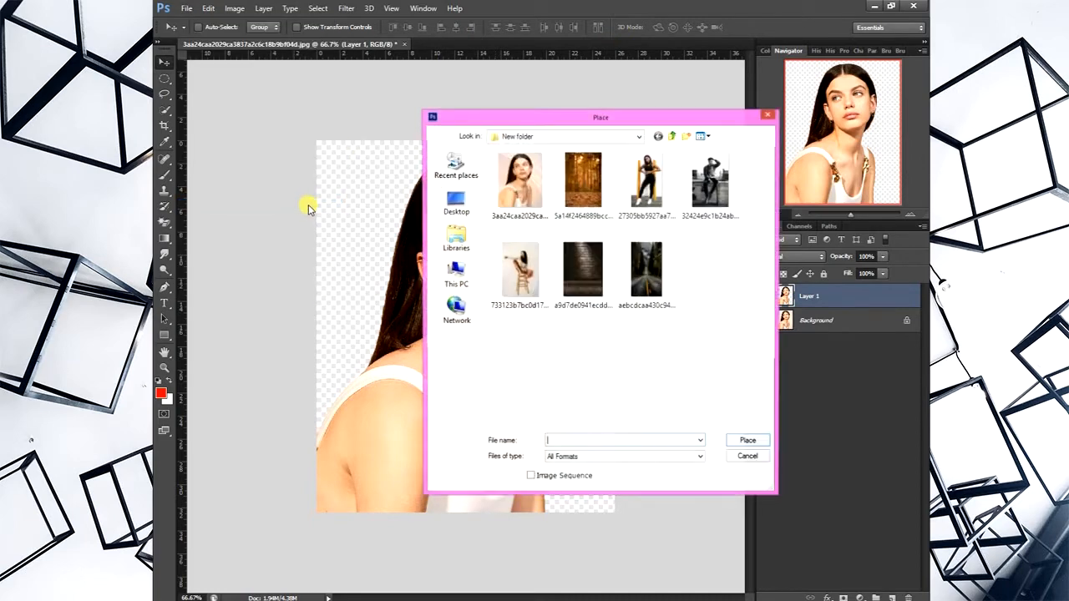
double_click(582, 195)
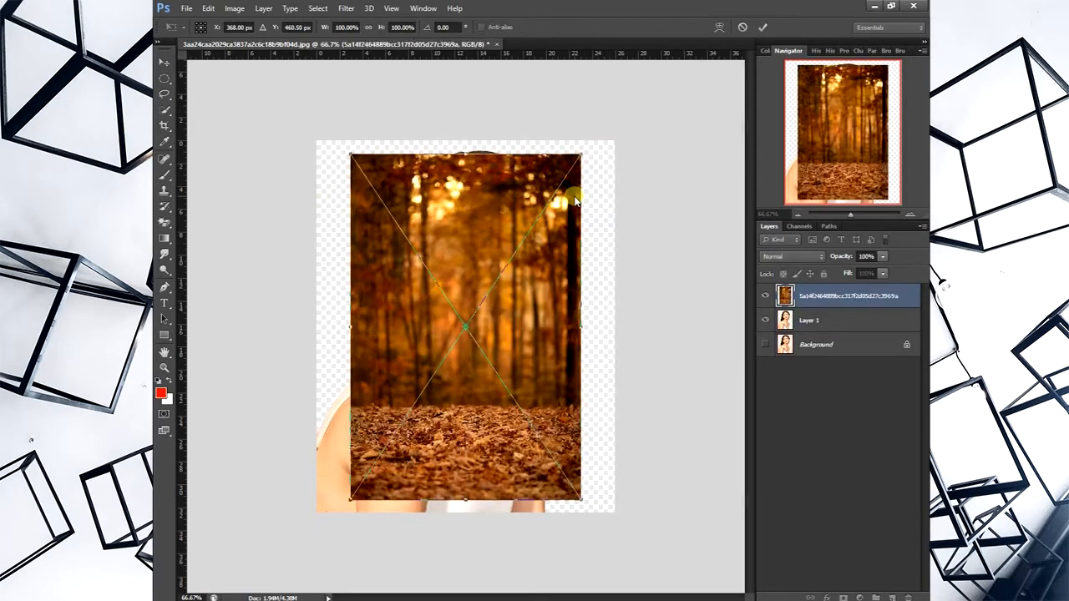
click(763, 26)
drag(820, 296, 821, 332)
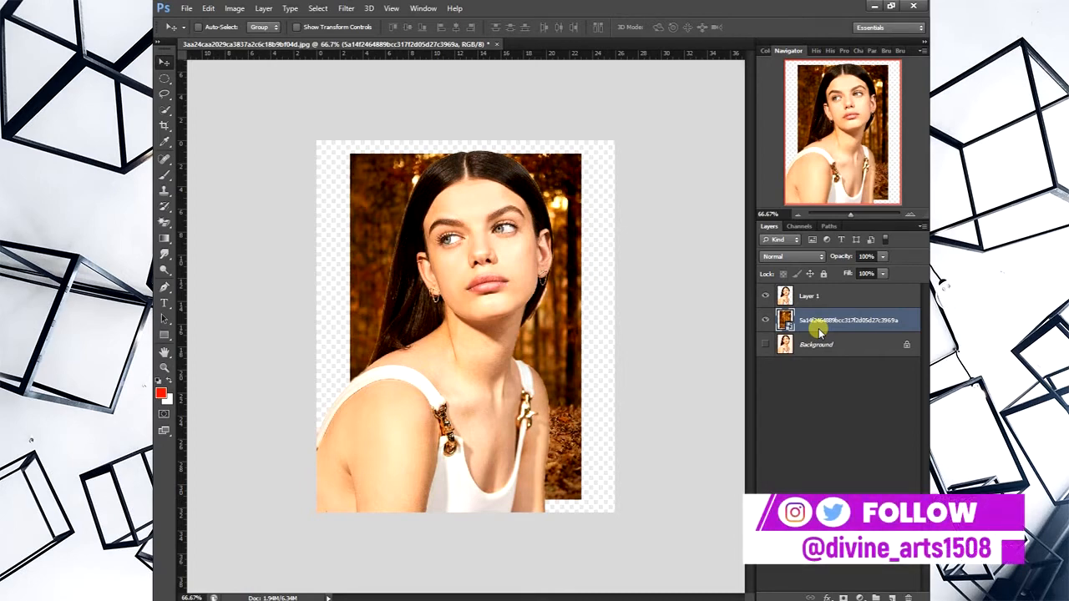
- Scale the forest layer to about 160% so it covers the whole canvas, and shift it slightly down behind the woman
key(ctrl+t)
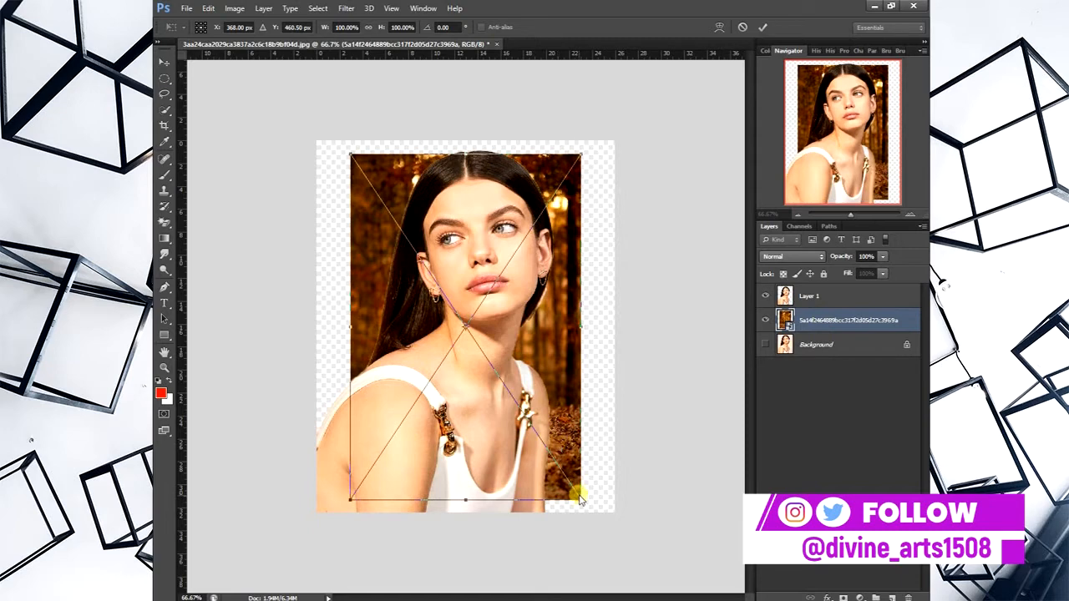
drag(580, 498, 640, 548)
drag(556, 429, 556, 472)
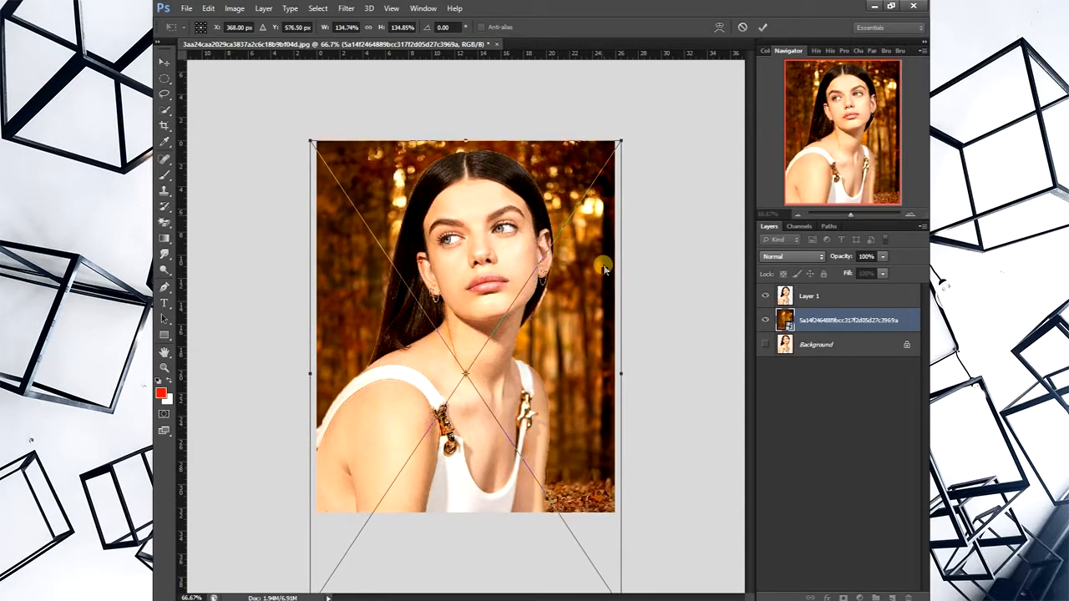
drag(624, 143, 655, 100)
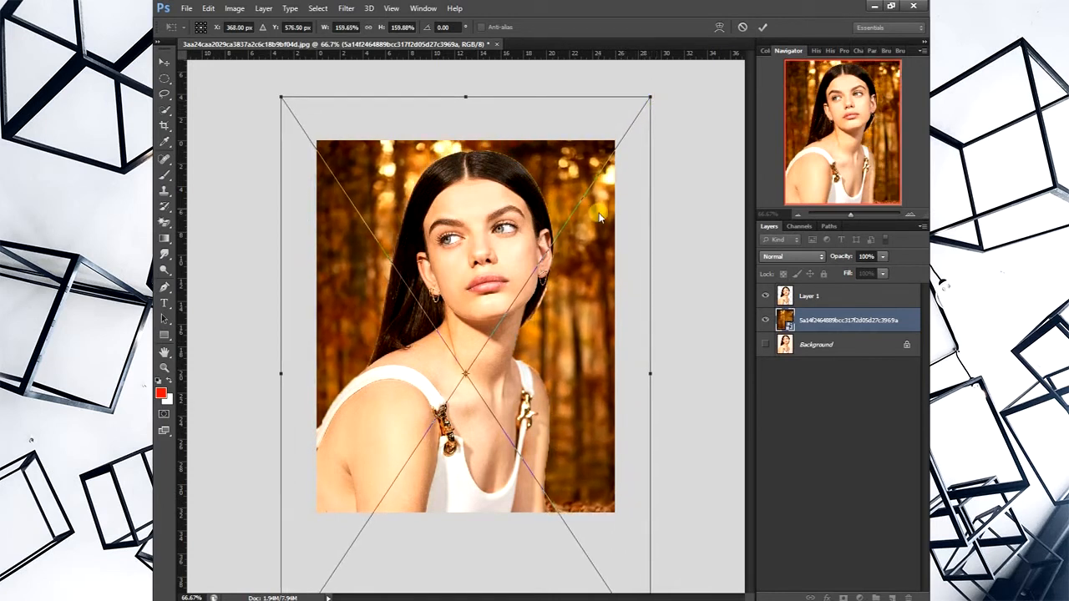
click(764, 27)
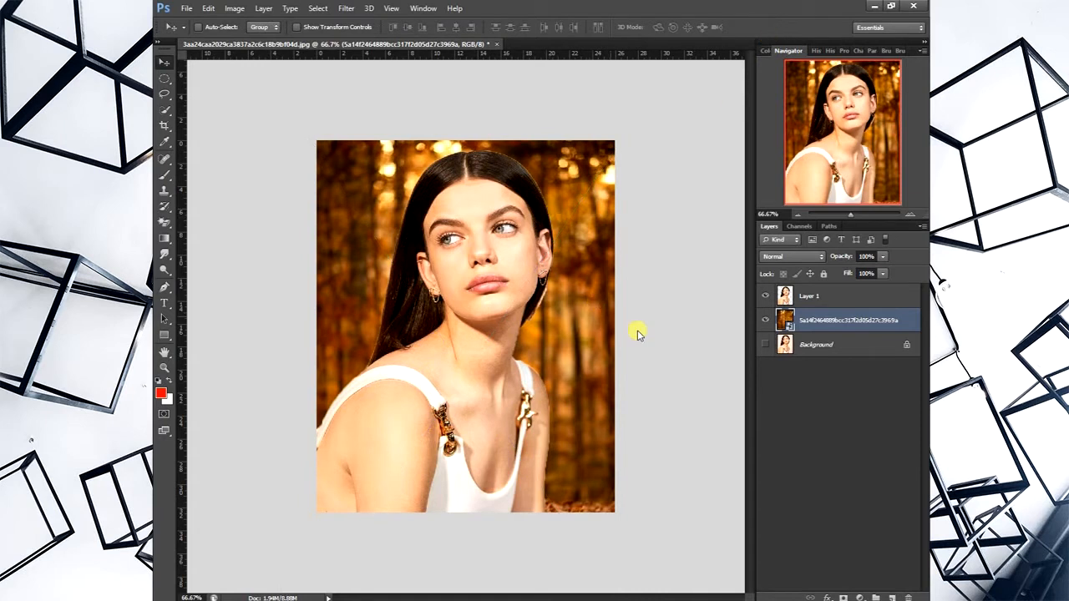
drag(559, 297, 561, 318)
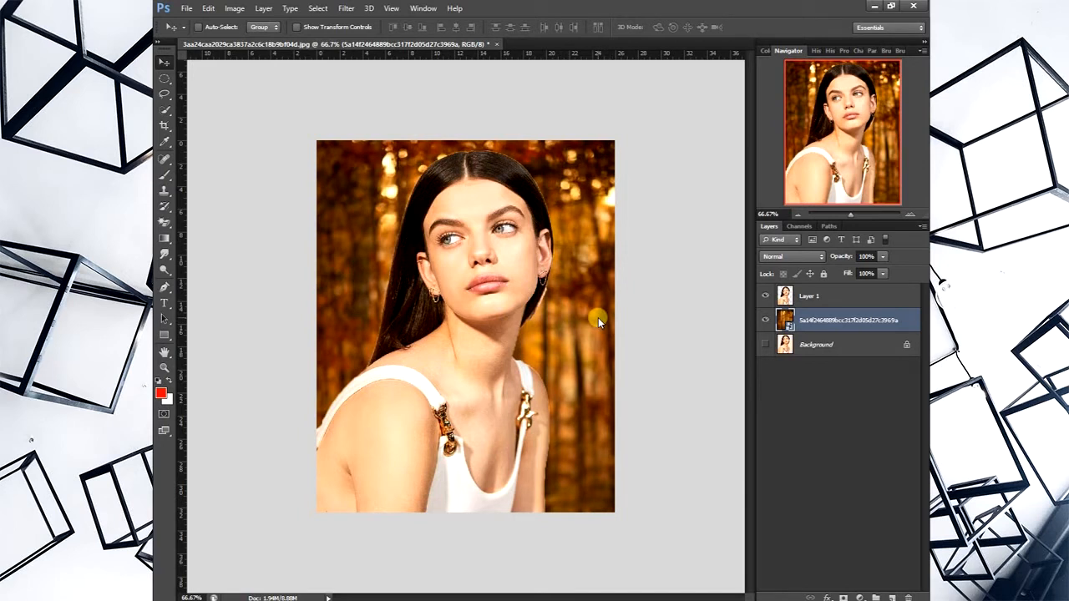
- Apply a Levels adjustment directly to Layer 1 with the input black level at 7 and white level at 255
click(807, 299)
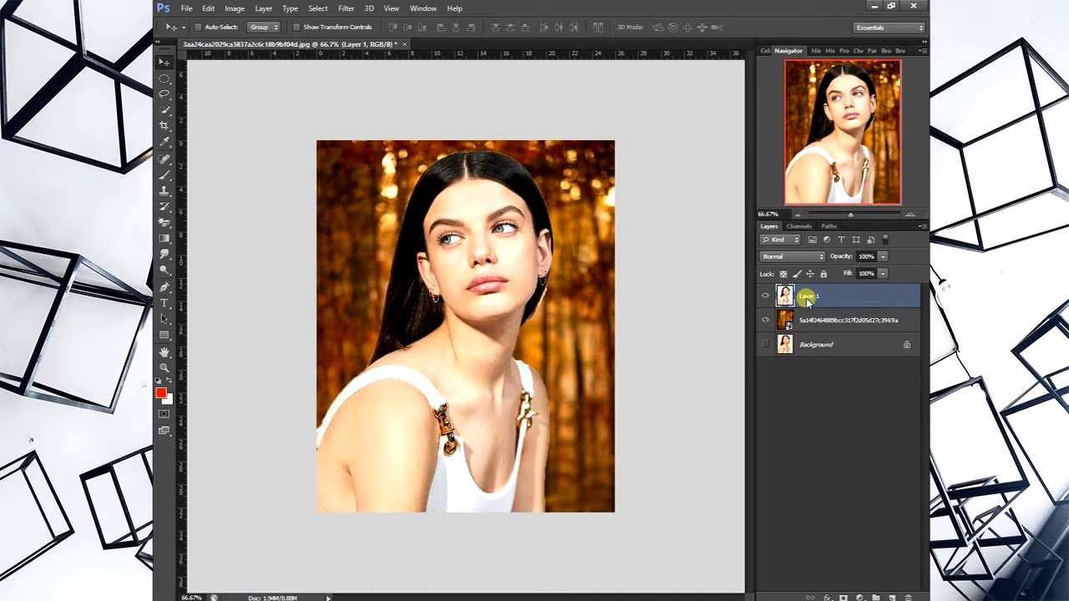
click(235, 9)
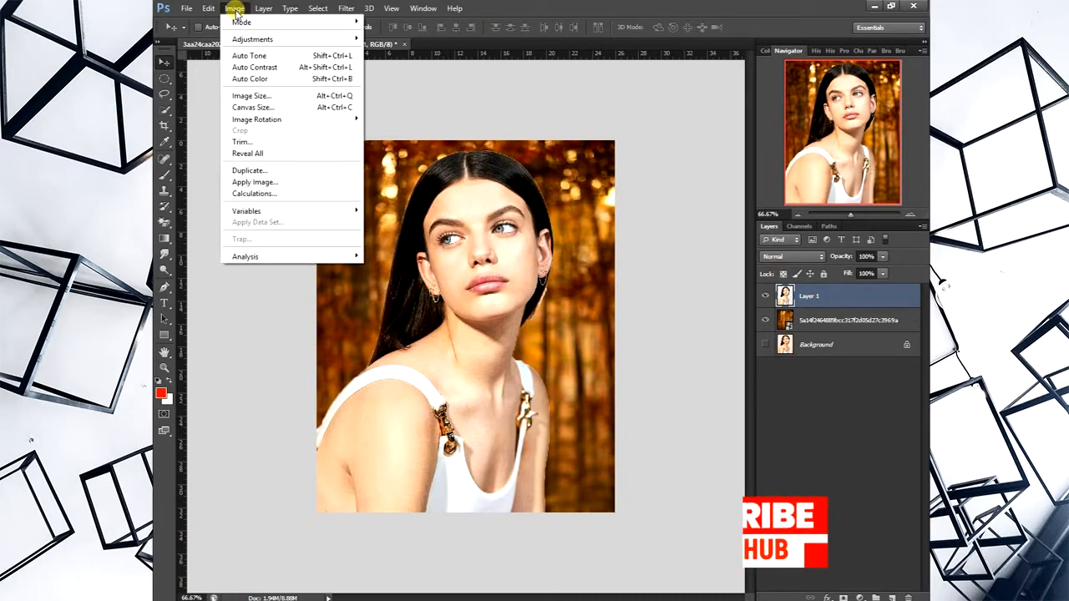
mouse_move(308, 40)
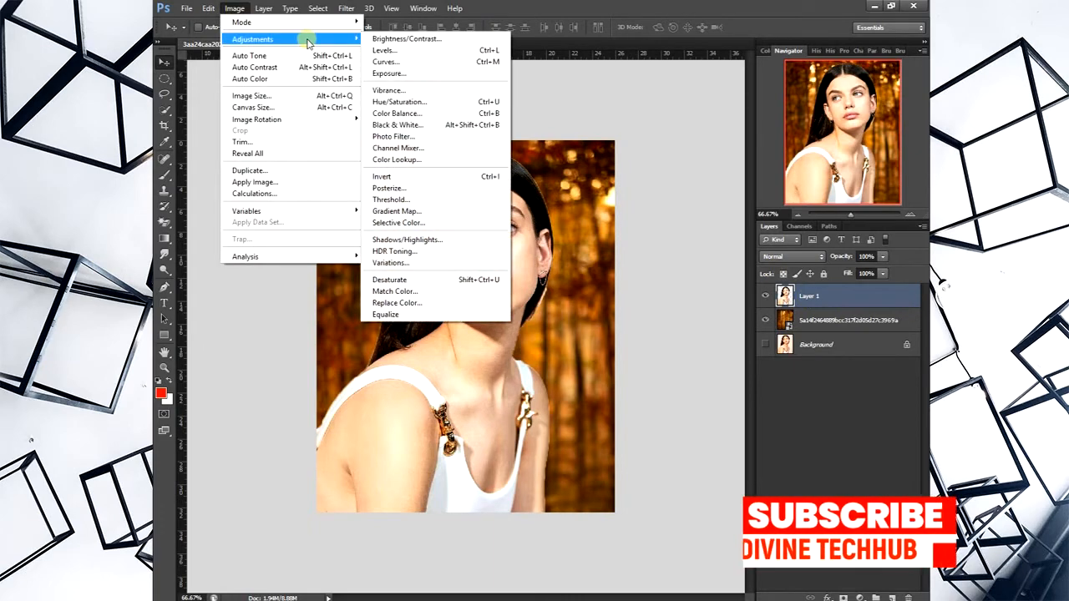
click(399, 52)
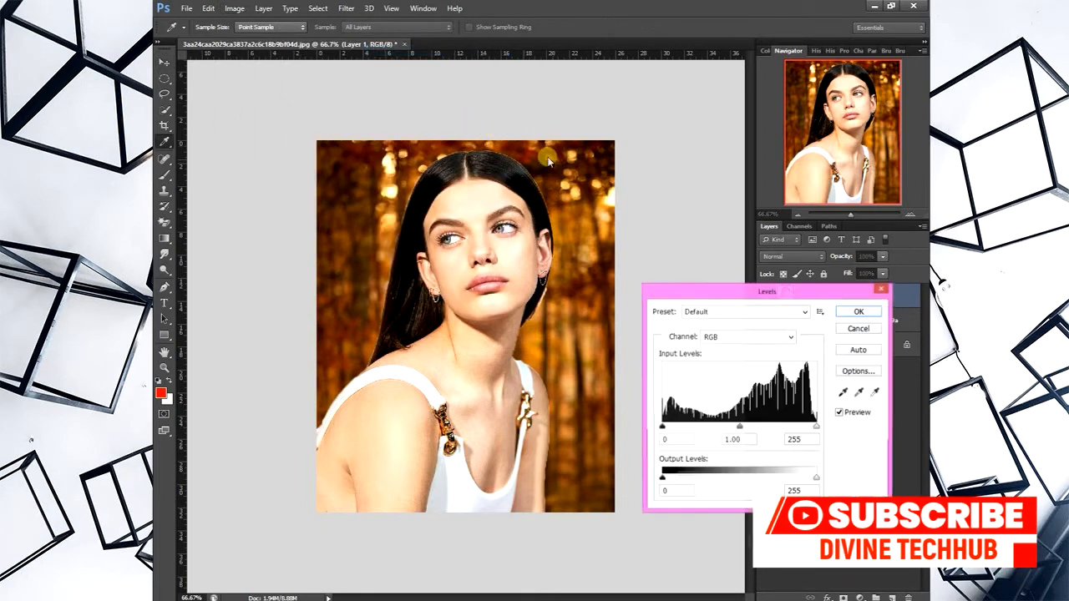
drag(697, 296, 671, 197)
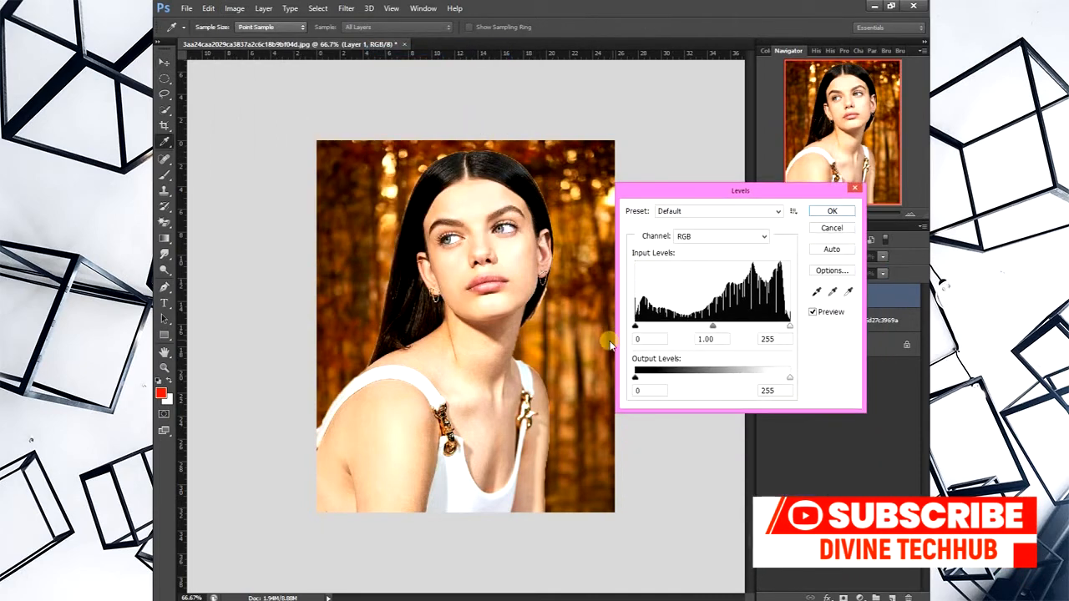
drag(637, 327, 644, 329)
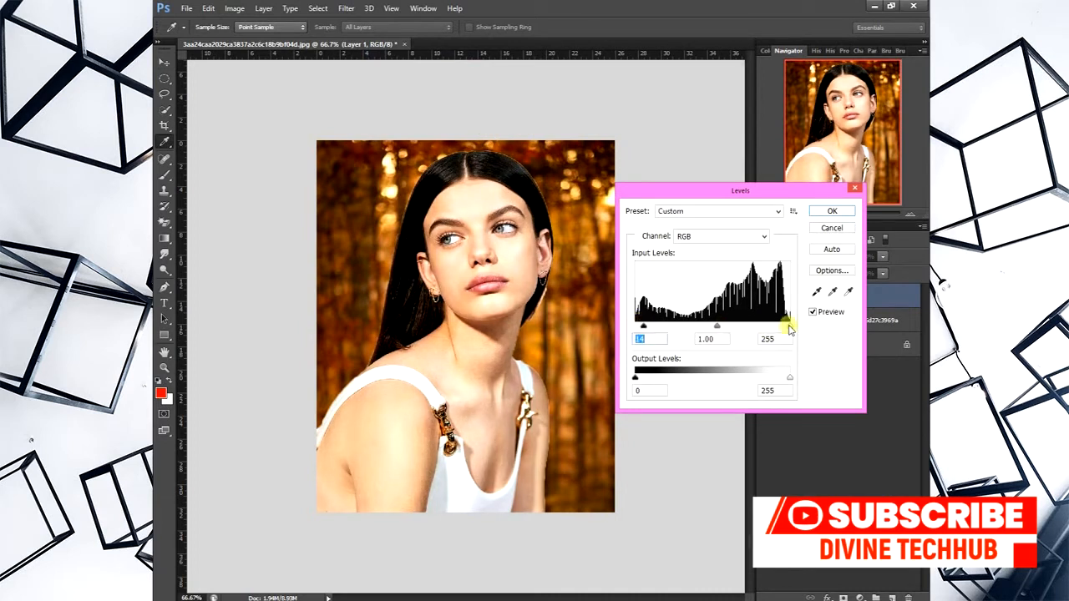
drag(789, 328, 816, 330)
drag(644, 330, 640, 330)
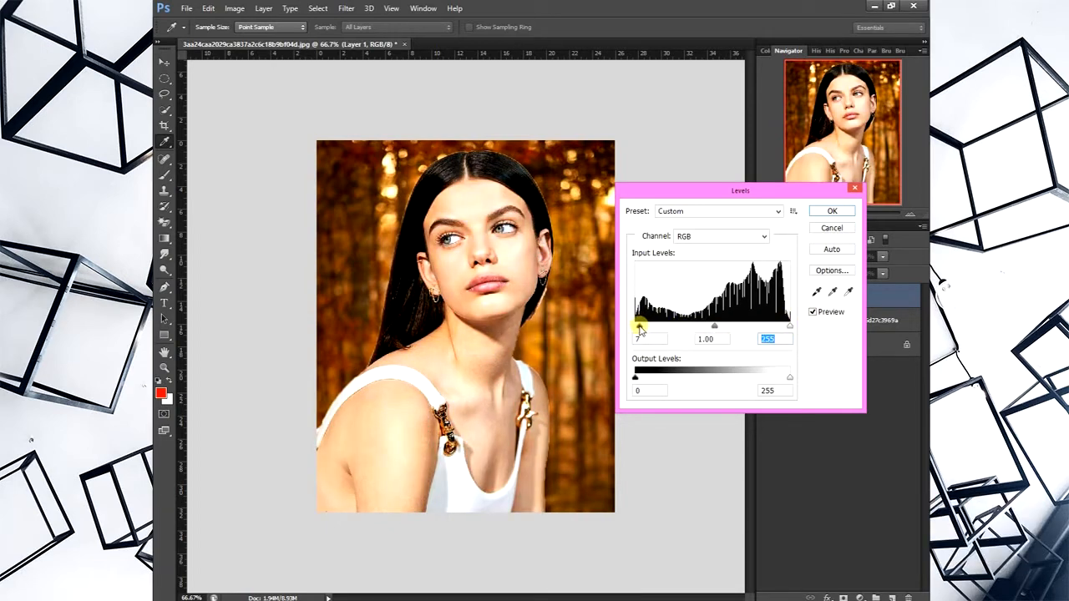
click(832, 210)
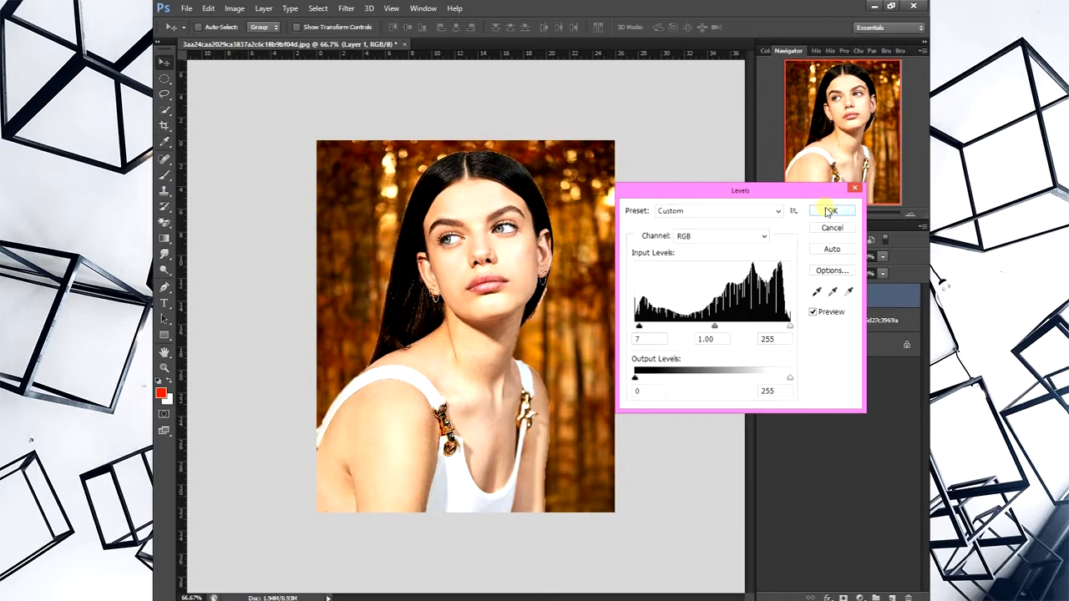
- Rasterize the placed forest image layer
click(825, 322)
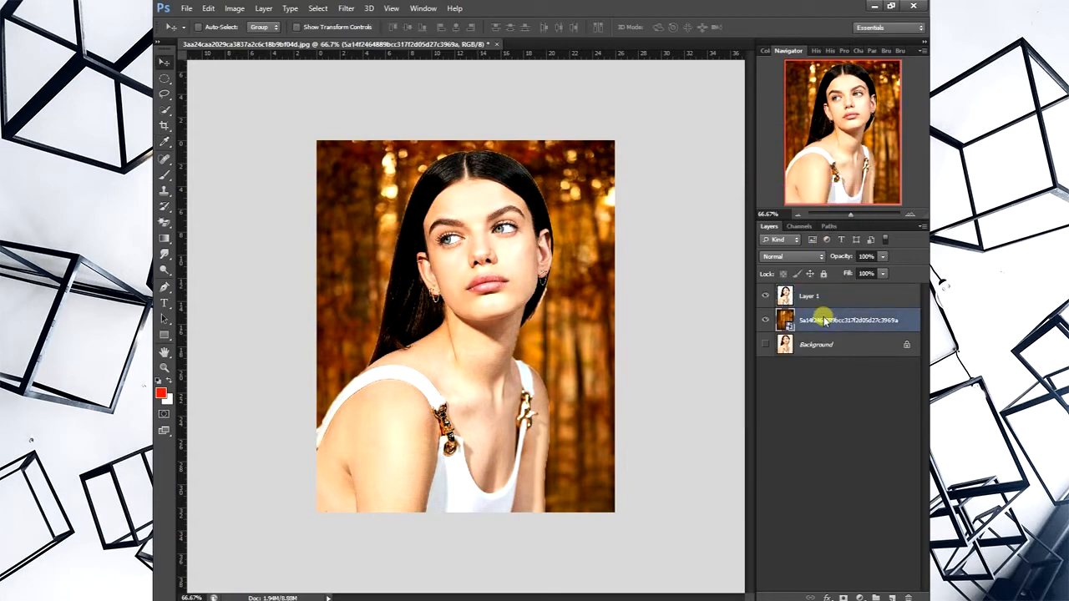
right_click(822, 320)
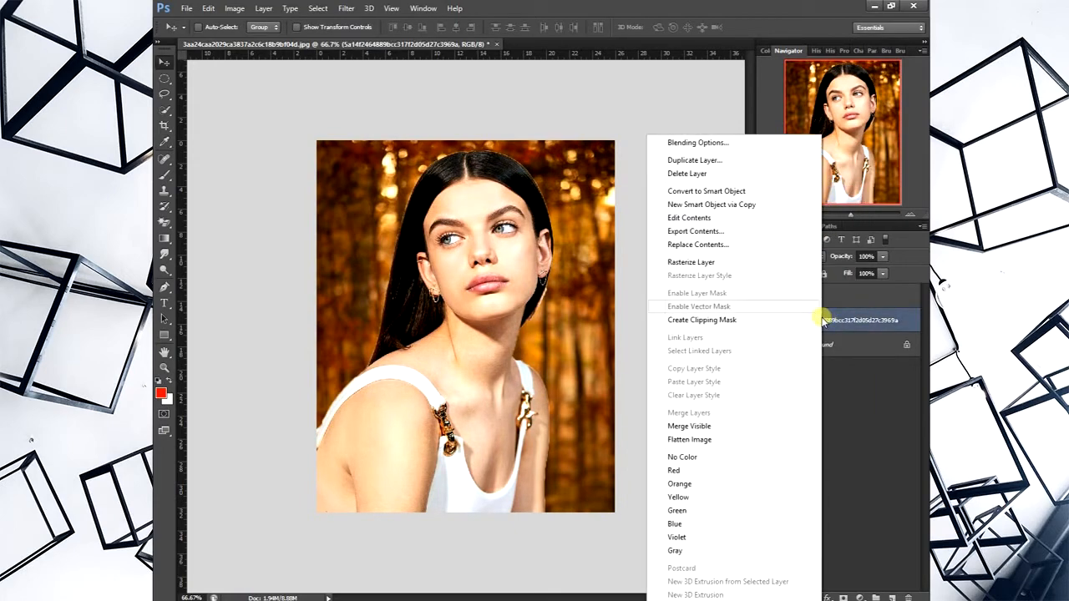
click(773, 261)
- Add a Levels adjustment layer above Layer 1, keeping the default name, Normal mode and 100% opacity
click(811, 298)
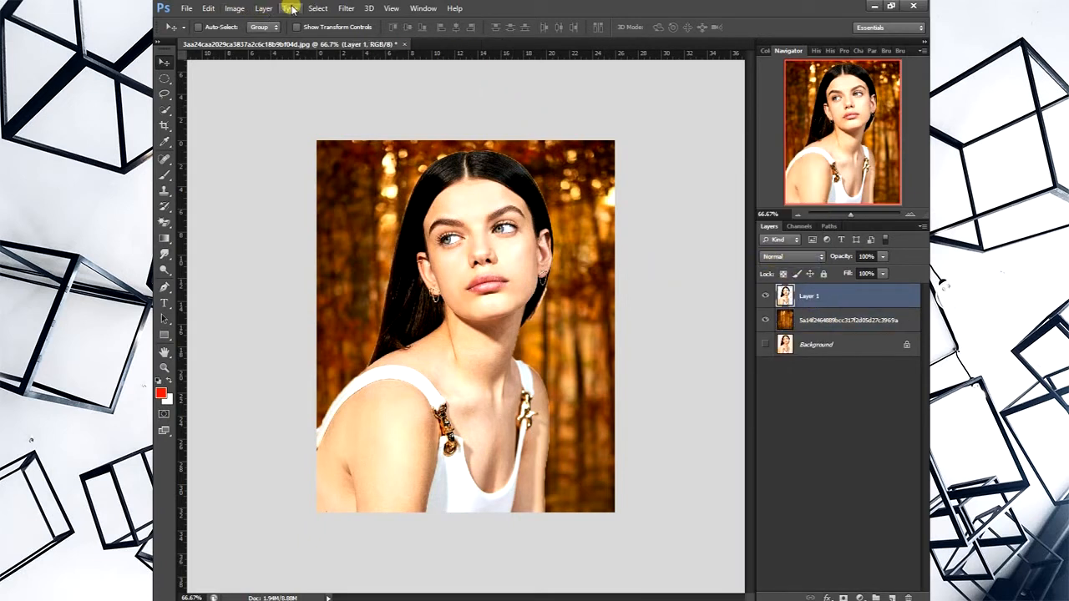
click(264, 8)
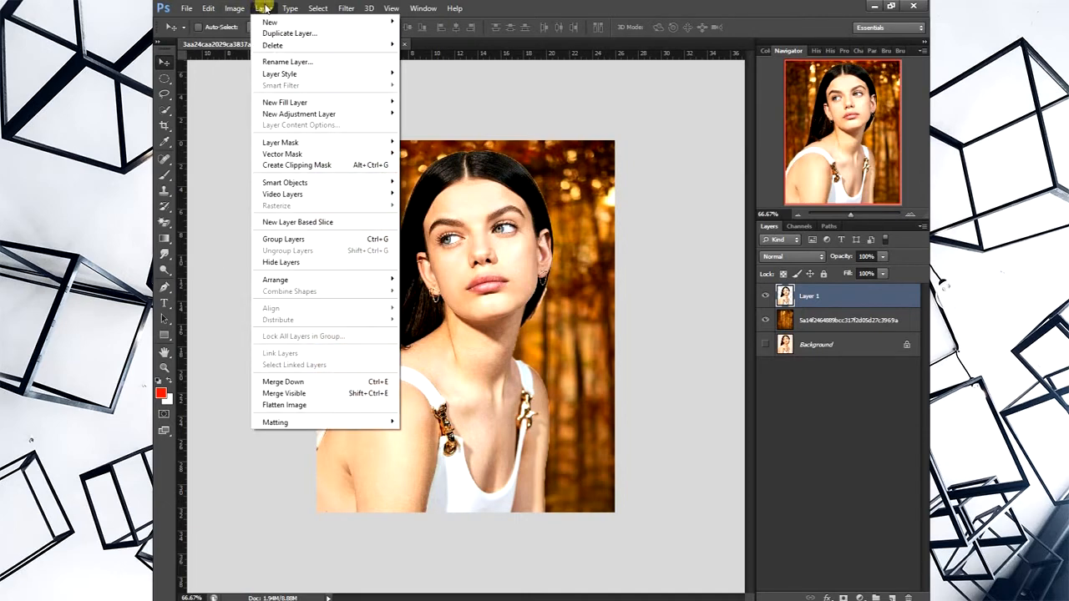
mouse_move(360, 114)
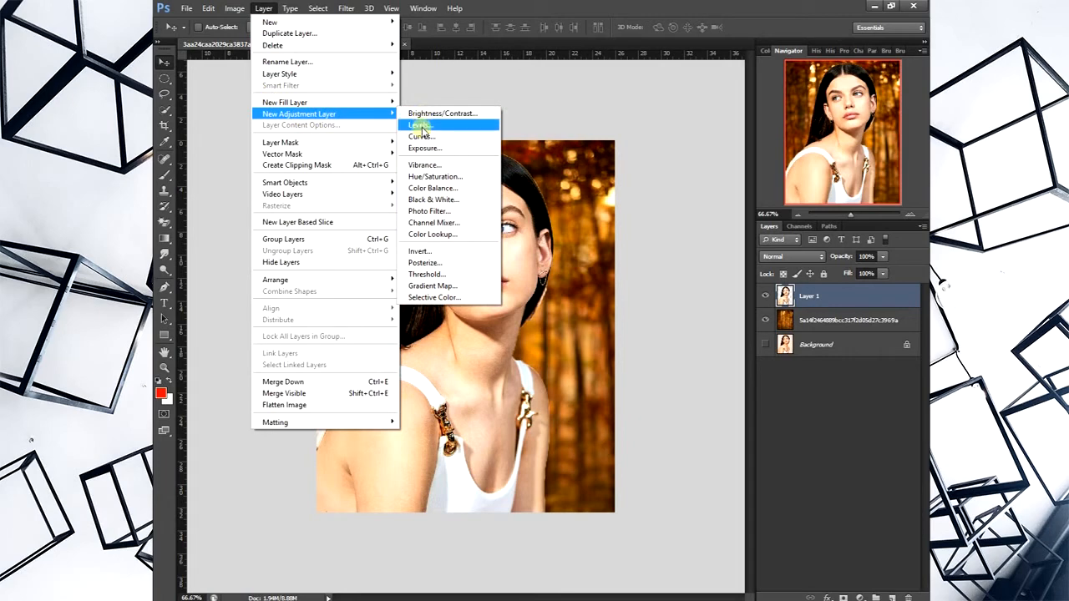
click(420, 125)
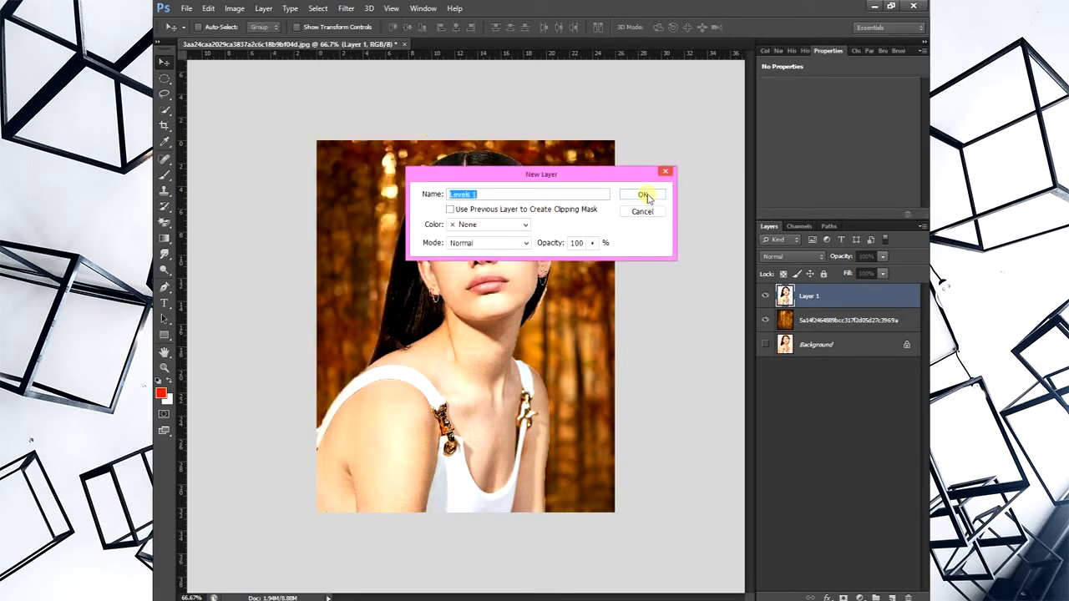
click(645, 195)
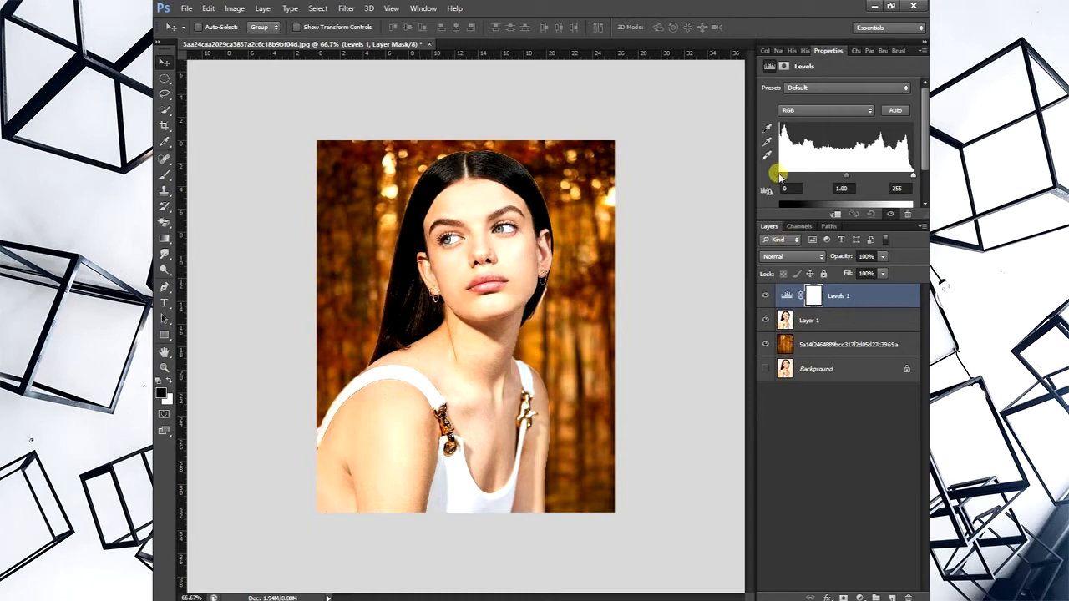
- Set the Levels adjustment layer's input black level to 18 and white level to 243
mouse_move(780, 176)
mouse_down()
mouse_move(836, 173)
mouse_move(800, 173)
mouse_up()
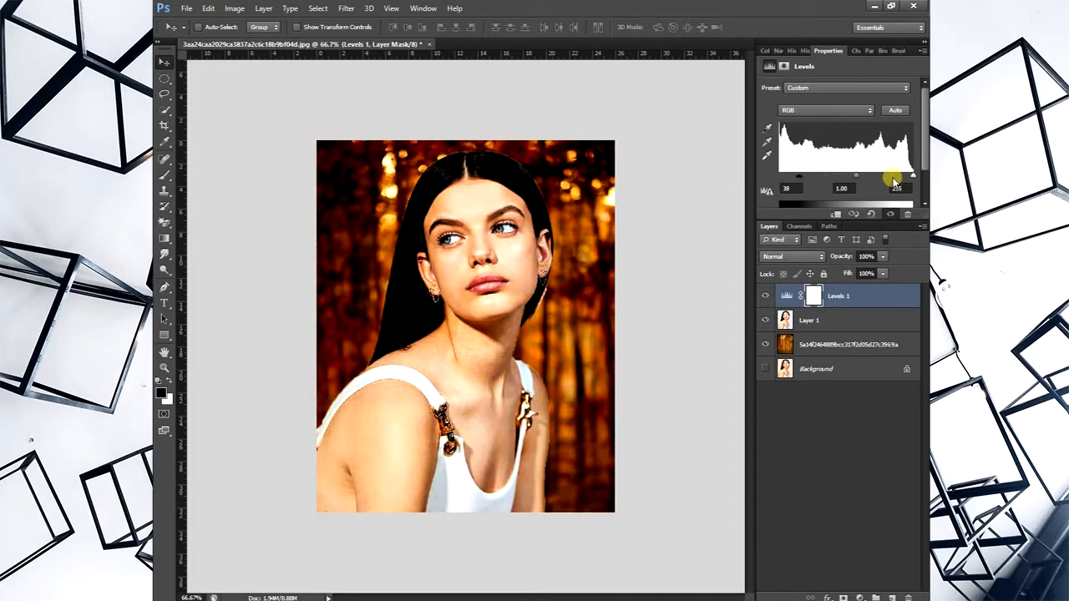
drag(911, 173, 908, 174)
drag(799, 174, 788, 175)
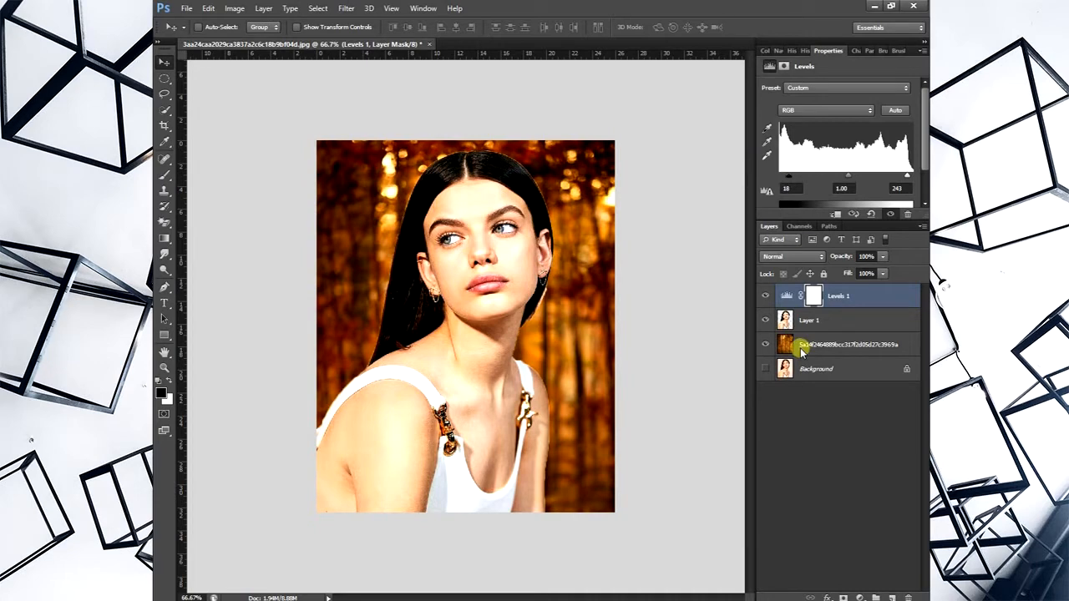
- Set the Levels adjustment layer's midtone input value to 1.15
mouse_move(848, 175)
mouse_down()
mouse_move(823, 177)
mouse_move(842, 177)
mouse_up()
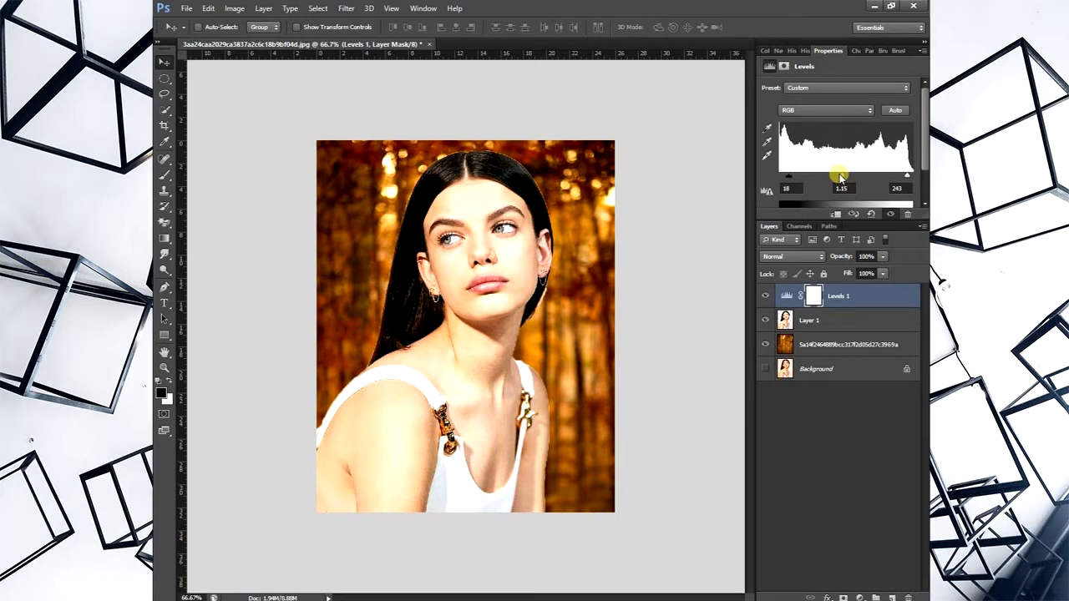
- Delete the Levels 1 adjustment layer, Layer 1 and the forest image layer together, leaving only the Background layer
shift+click(834, 320)
shift+click(836, 344)
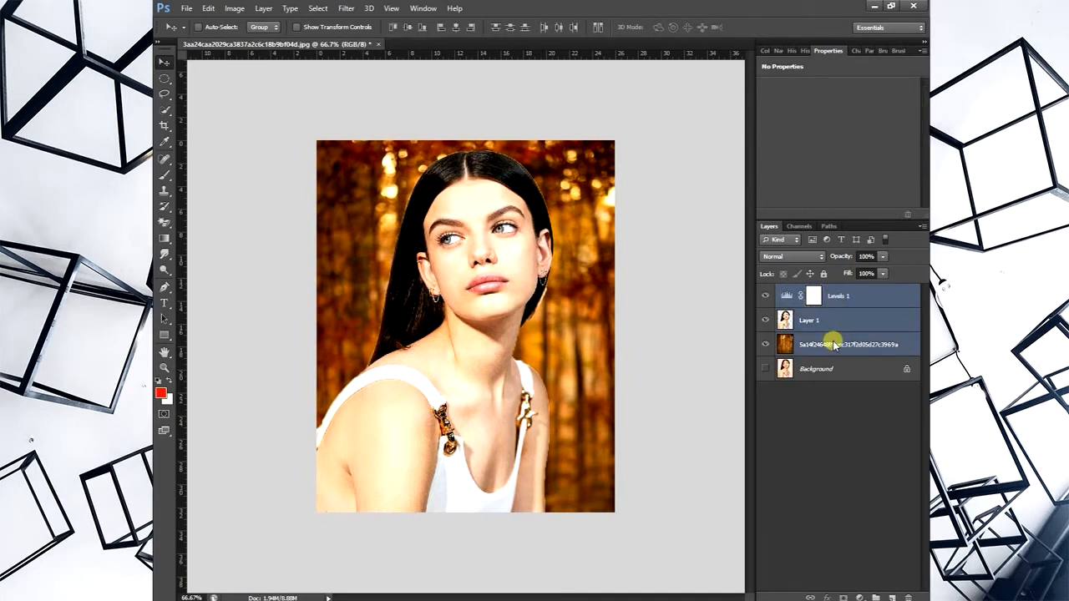
key(Delete)
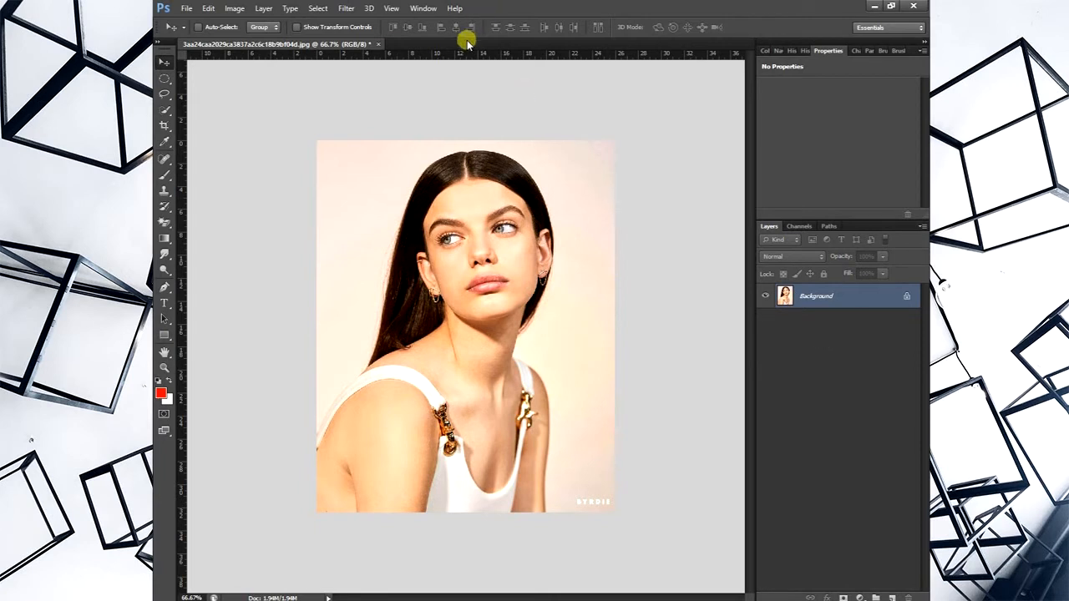
- Erase the beige backdrop around the woman's head and hair on the Background layer using the Eraser tool at brush size 215
click(164, 222)
click(219, 219)
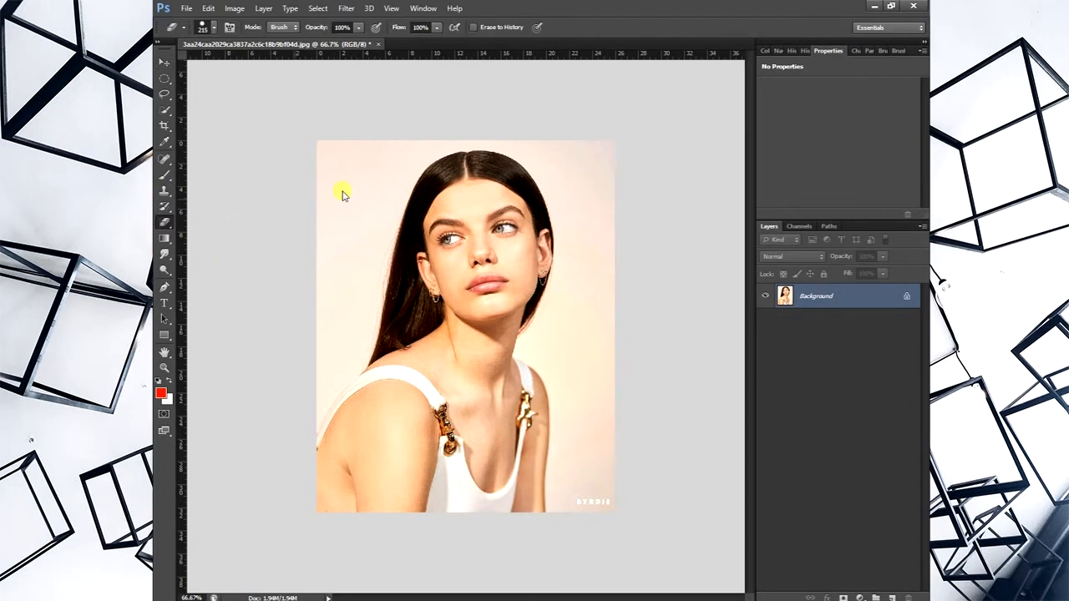
mouse_move(343, 190)
mouse_down()
mouse_move(358, 167)
mouse_move(338, 169)
mouse_move(324, 256)
mouse_move(332, 193)
mouse_up()
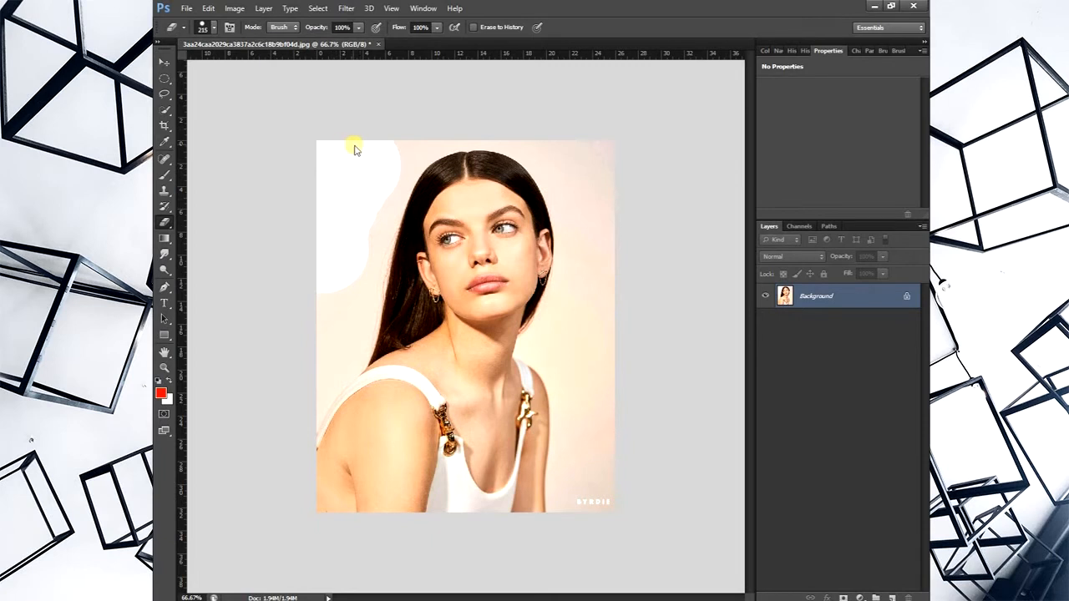
mouse_move(353, 148)
mouse_down()
mouse_move(384, 124)
mouse_move(367, 191)
mouse_move(322, 283)
mouse_move(319, 308)
mouse_move(329, 317)
mouse_move(330, 299)
mouse_move(340, 305)
mouse_move(278, 415)
mouse_up()
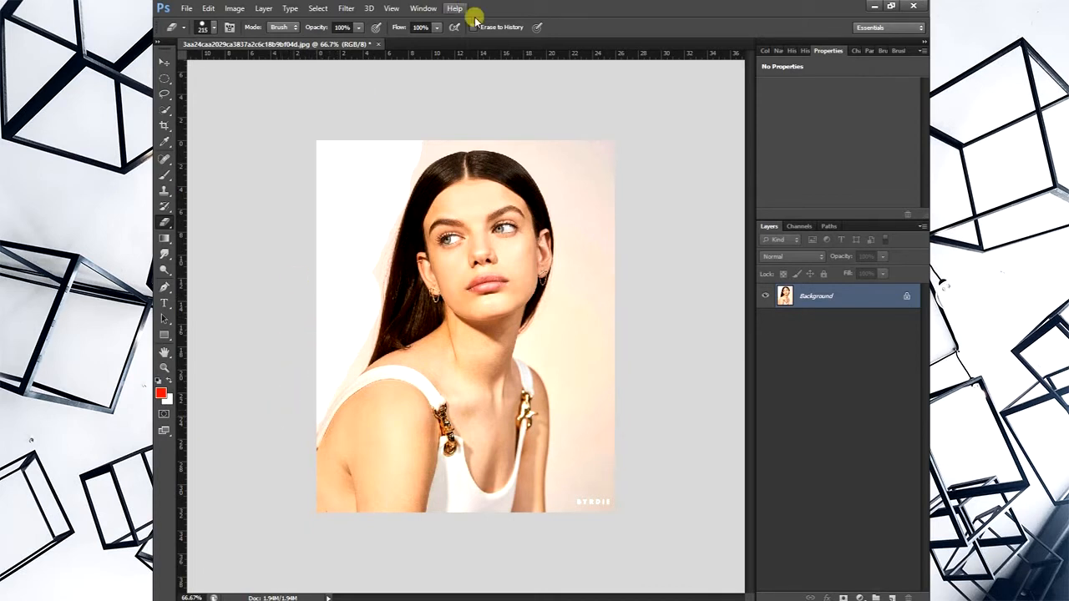
mouse_move(596, 165)
mouse_down()
mouse_move(622, 224)
mouse_move(619, 282)
mouse_move(579, 151)
mouse_move(560, 128)
mouse_move(480, 106)
mouse_move(428, 116)
mouse_move(376, 159)
mouse_move(352, 259)
mouse_move(405, 215)
mouse_move(365, 263)
mouse_up()
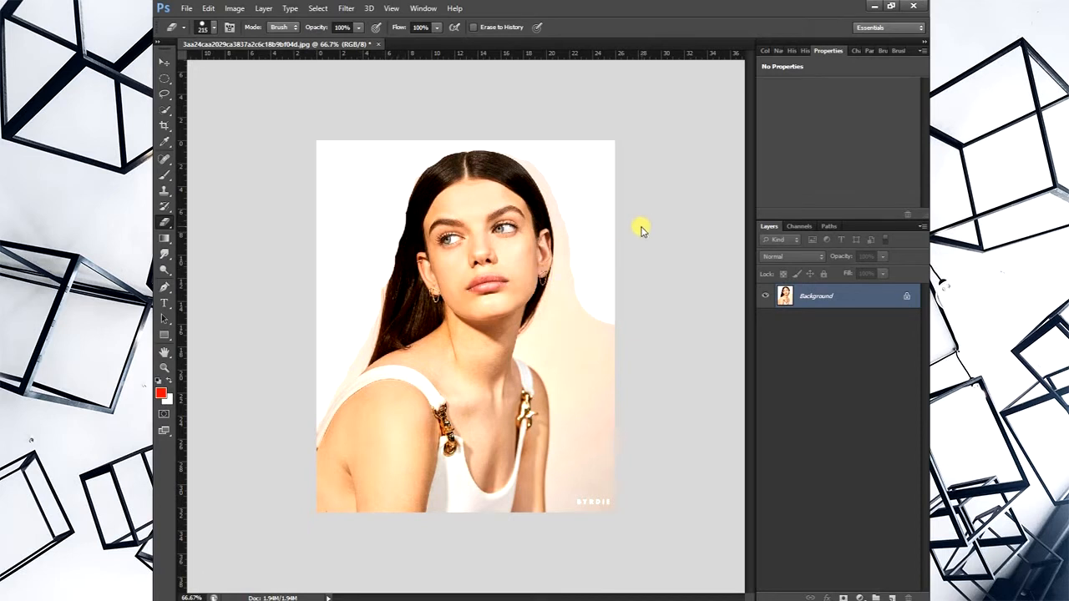
- Undo the Eraser strokes on the portrait's backdrop
key(ctrl+alt+z)
key(ctrl+alt+z)
key(ctrl+alt+z)
key(ctrl+alt+z)
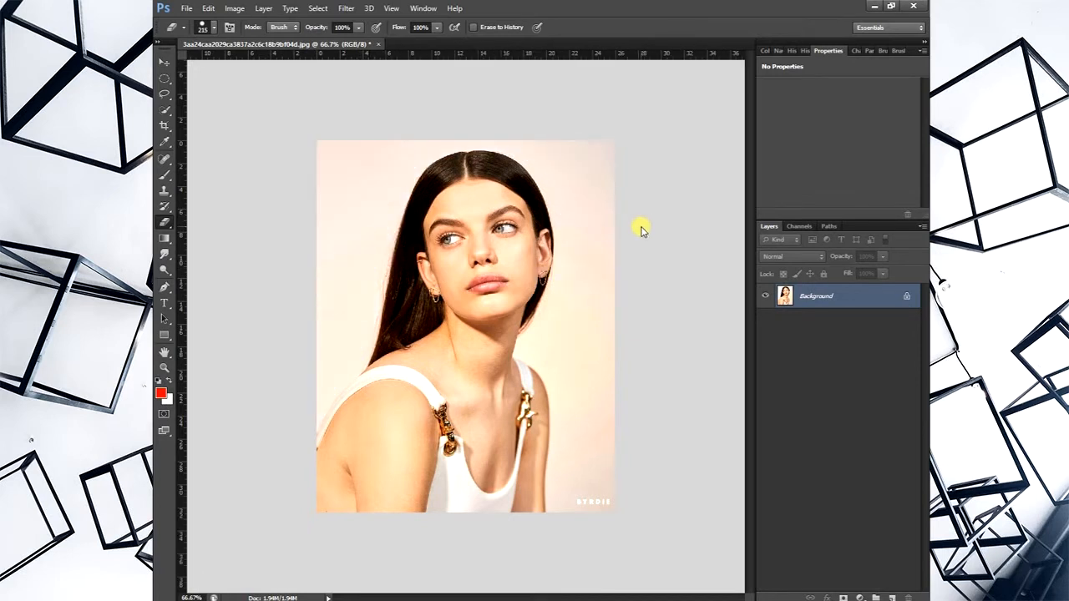
- Erase backdrop patches on both sides of the woman using the Background Eraser at size 100 and 30% tolerance
right_click(164, 222)
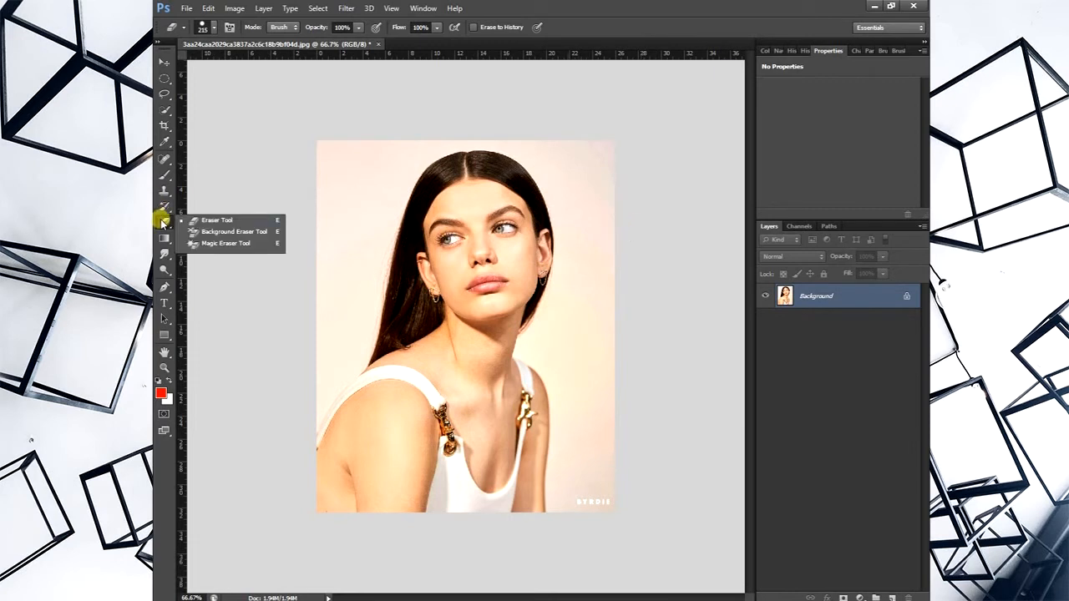
click(212, 232)
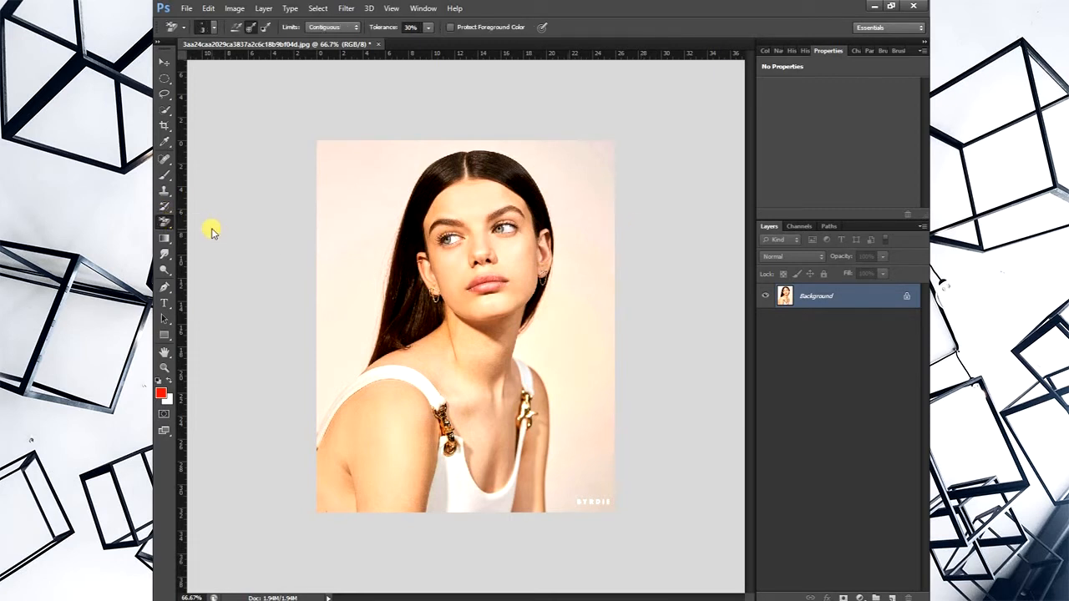
click(361, 192)
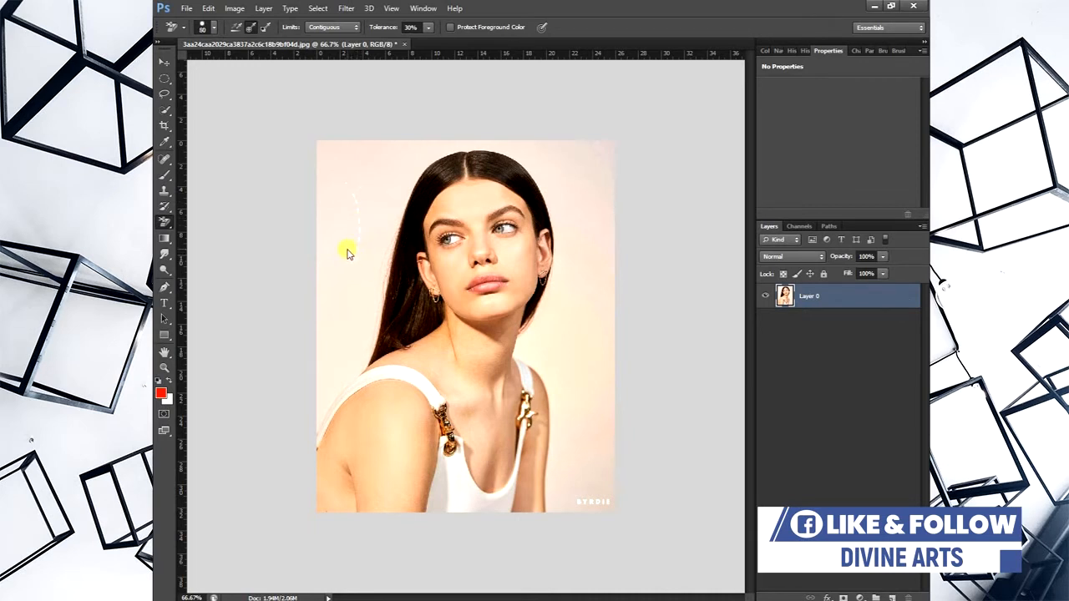
drag(339, 228, 344, 332)
drag(377, 192, 340, 184)
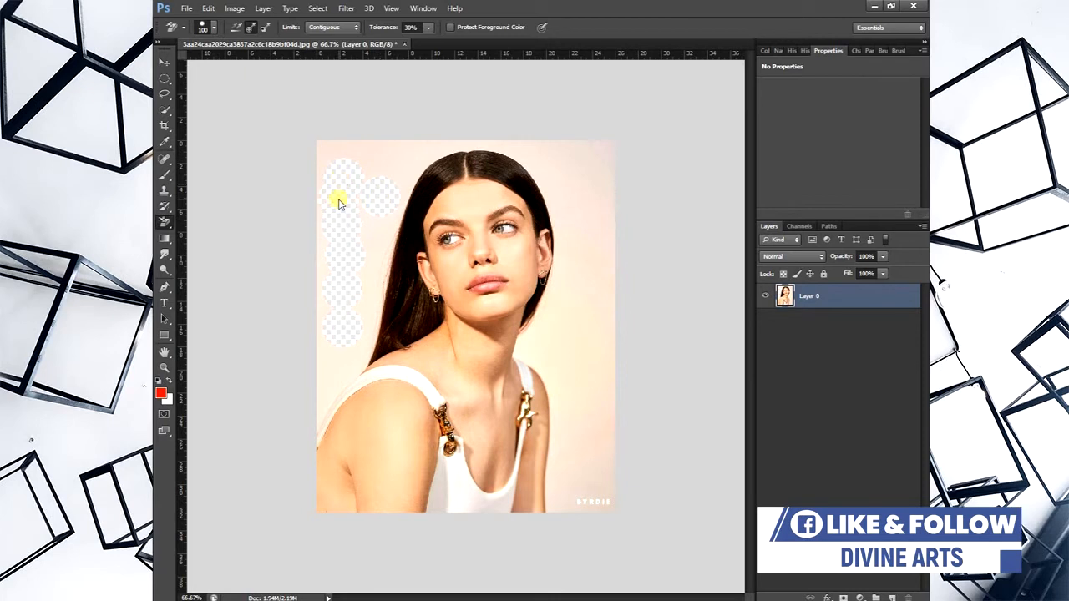
click(565, 324)
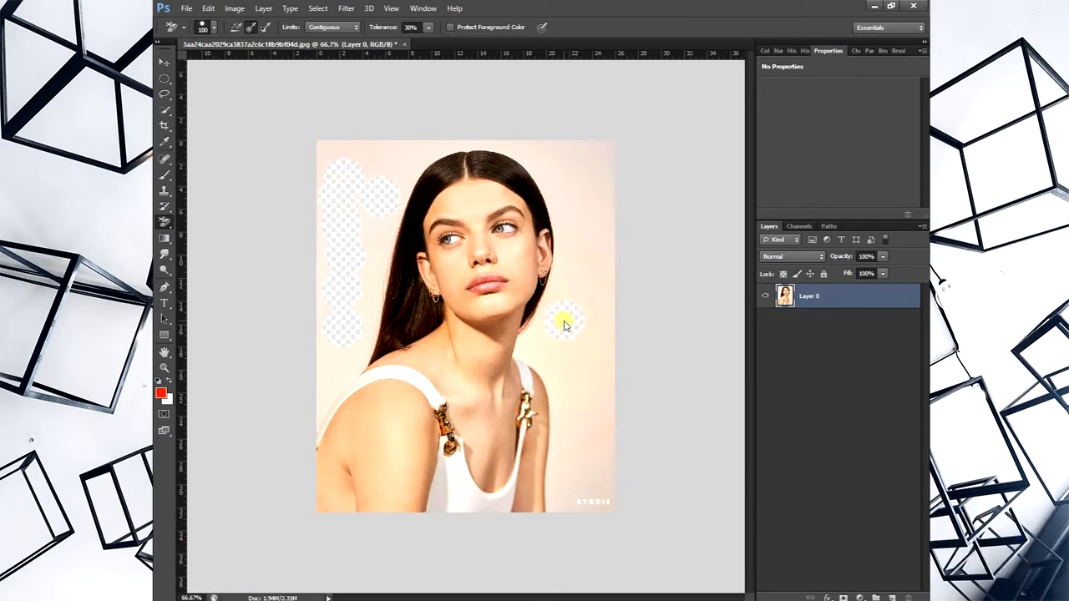
- With the Background Eraser's limits set to Contiguous, erase more round backdrop patches around the woman's head and along her hair
click(319, 29)
click(322, 49)
click(577, 182)
click(583, 244)
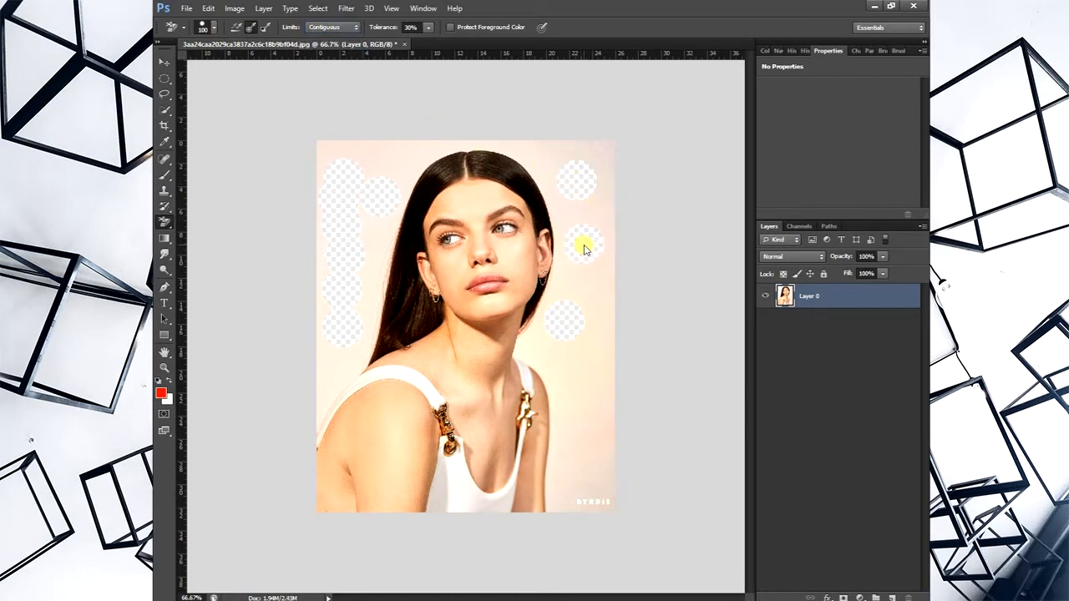
click(544, 159)
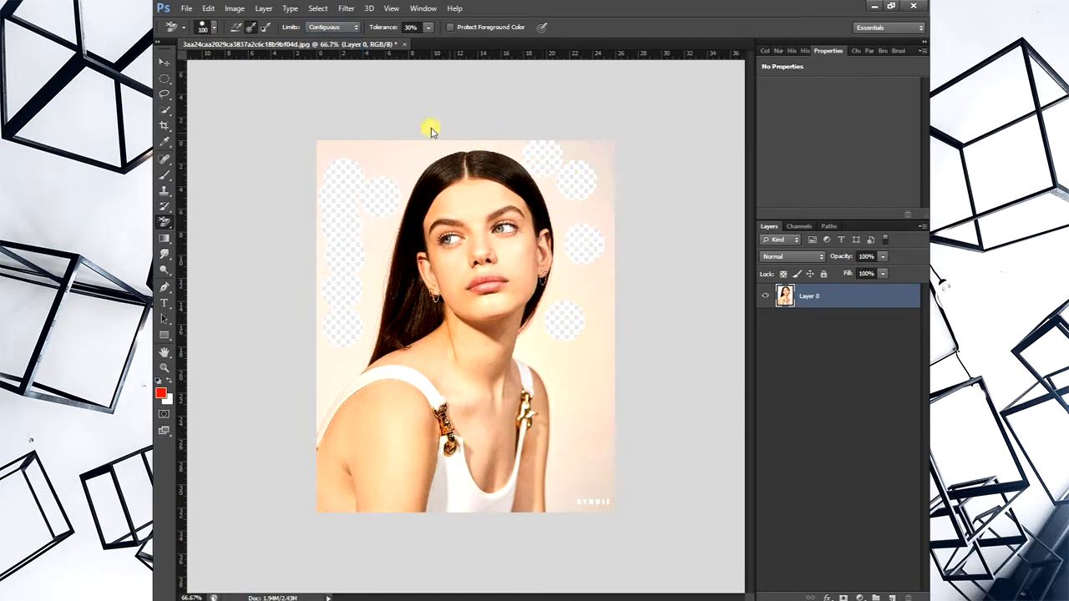
click(377, 160)
click(321, 164)
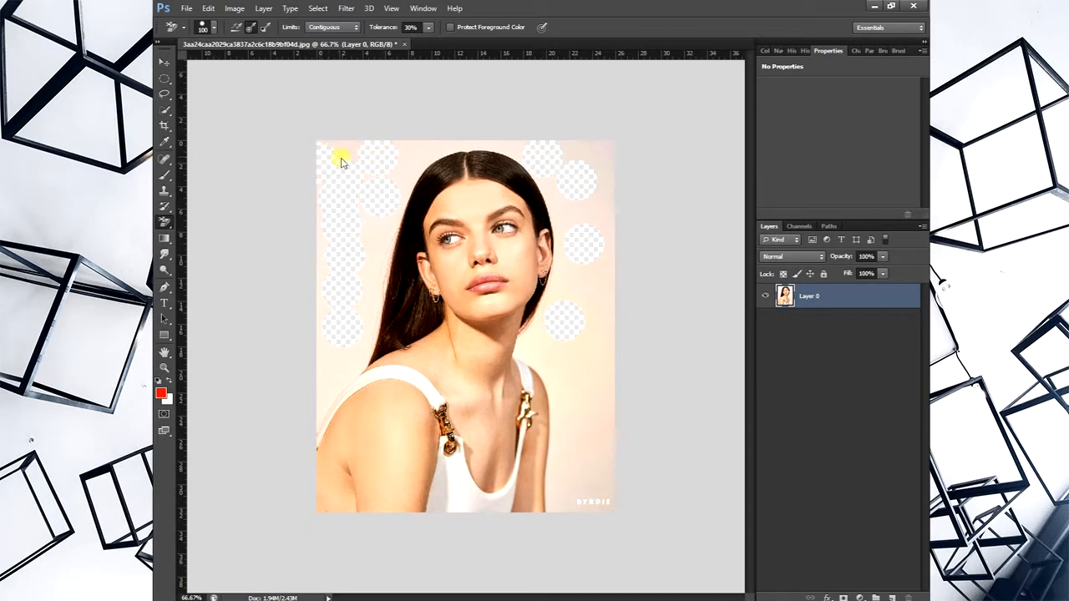
click(349, 157)
click(384, 266)
- Undo the size 100 Background Eraser patches on Layer 0
key(ctrl+alt+z)
key(ctrl+alt+z)
key(ctrl+alt+z)
key(ctrl+alt+z)
key(ctrl+alt+z)
key(ctrl+alt+z)
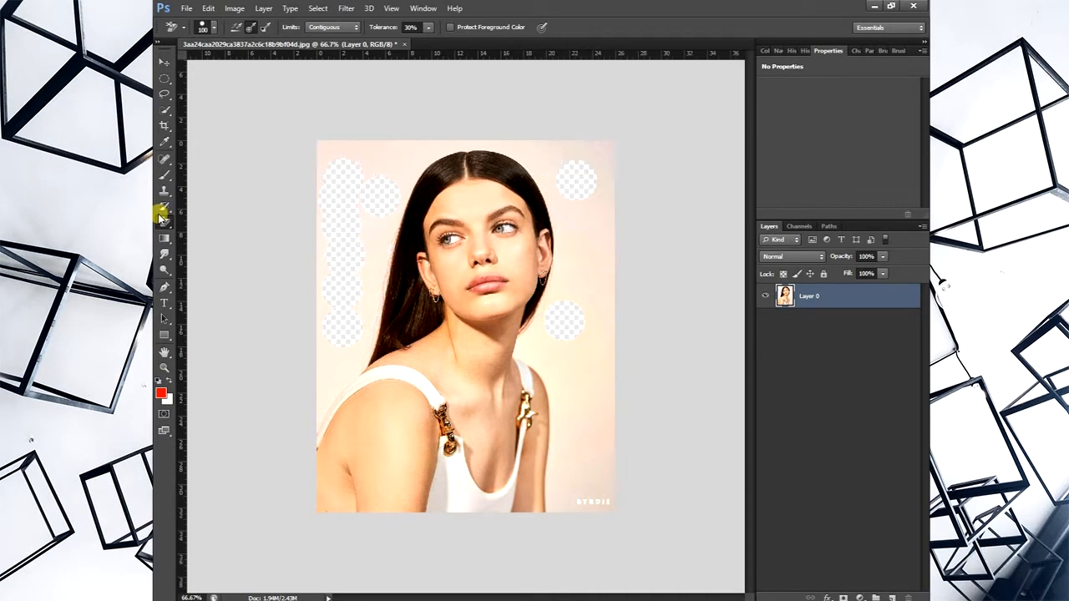
key(ctrl+alt+z)
key(ctrl+alt+z)
key(ctrl+alt+z)
key(ctrl+alt+z)
key(ctrl+alt+z)
key(ctrl+alt+z)
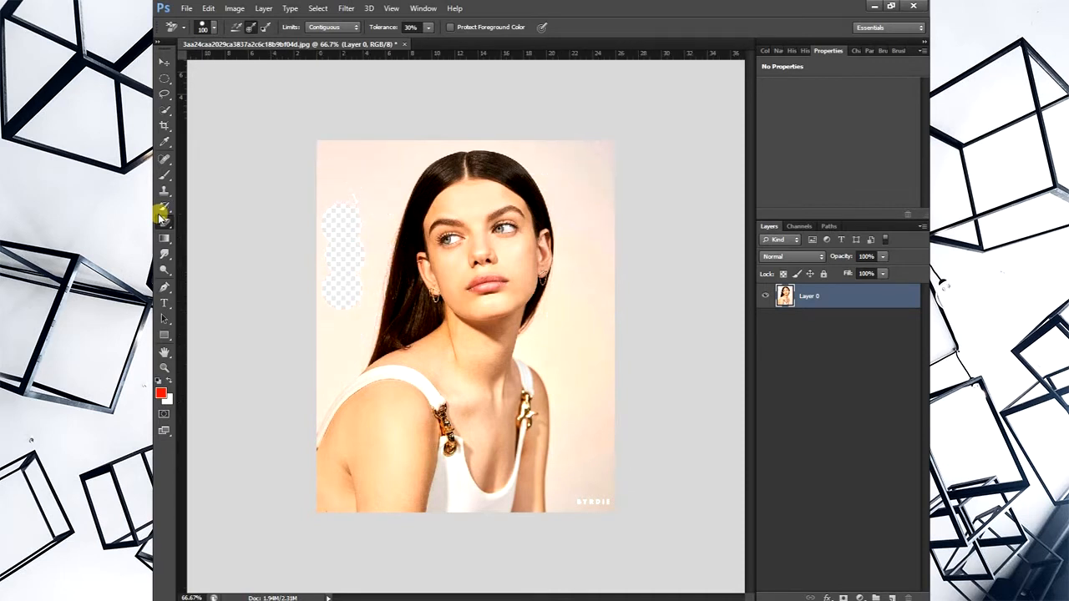
key(ctrl+alt+z)
key(ctrl+alt+z)
key(ctrl+alt+z)
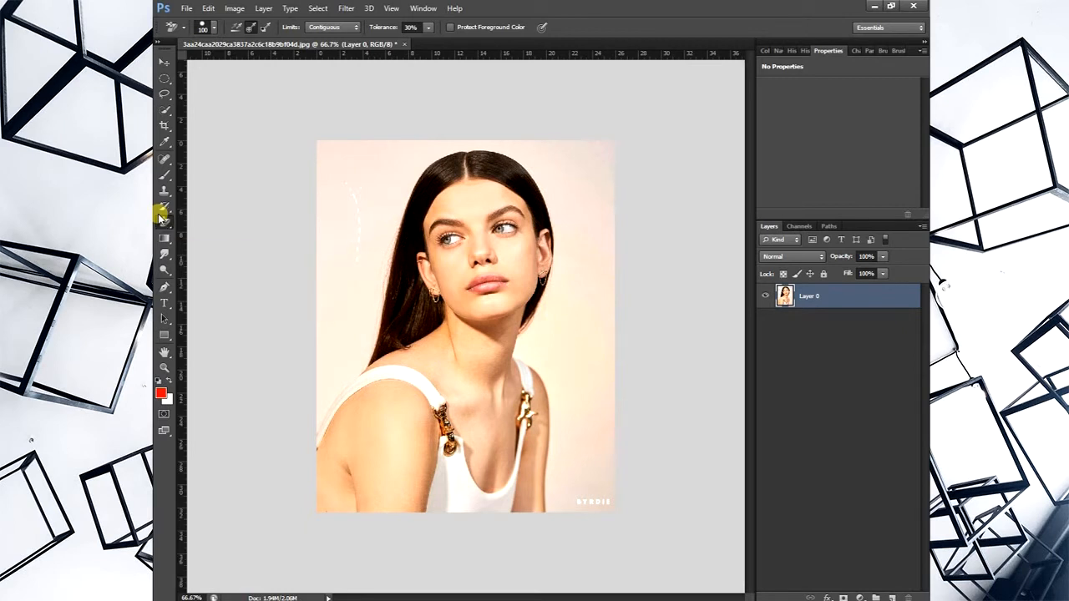
- Remove the portrait's backdrop using the Magic Eraser at tolerance 32 with Contiguous enabled, undoing the first attempt and sampling another backdrop spot
click(164, 218)
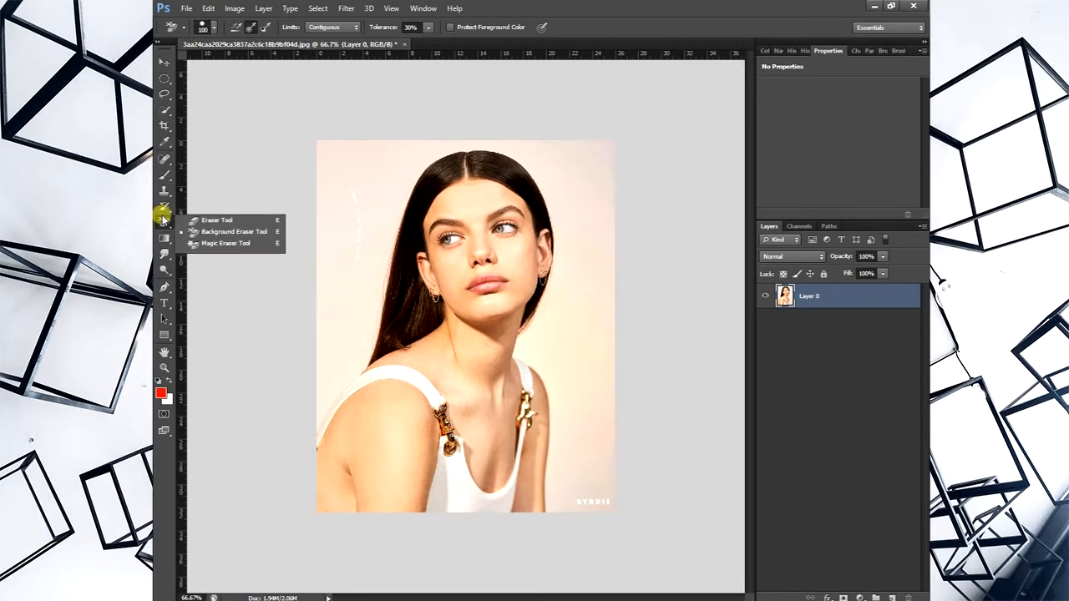
click(222, 243)
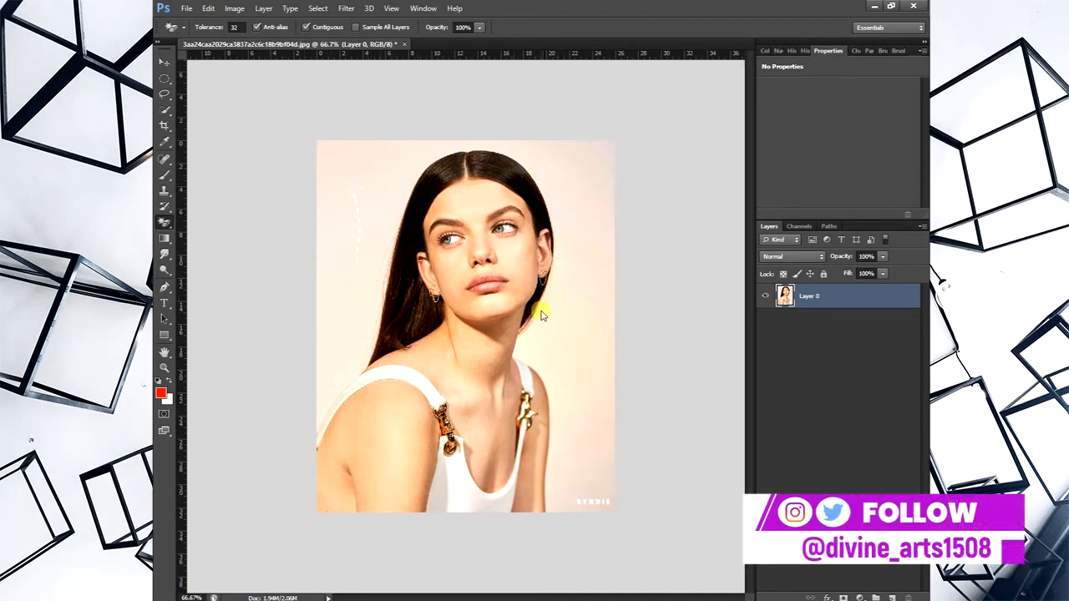
click(384, 191)
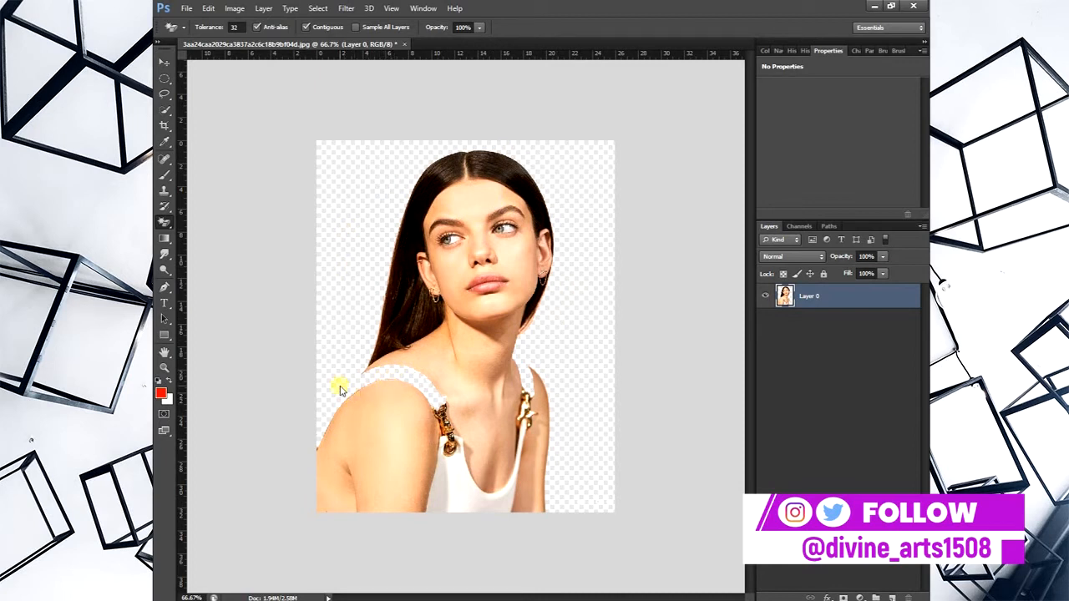
key(ctrl+z)
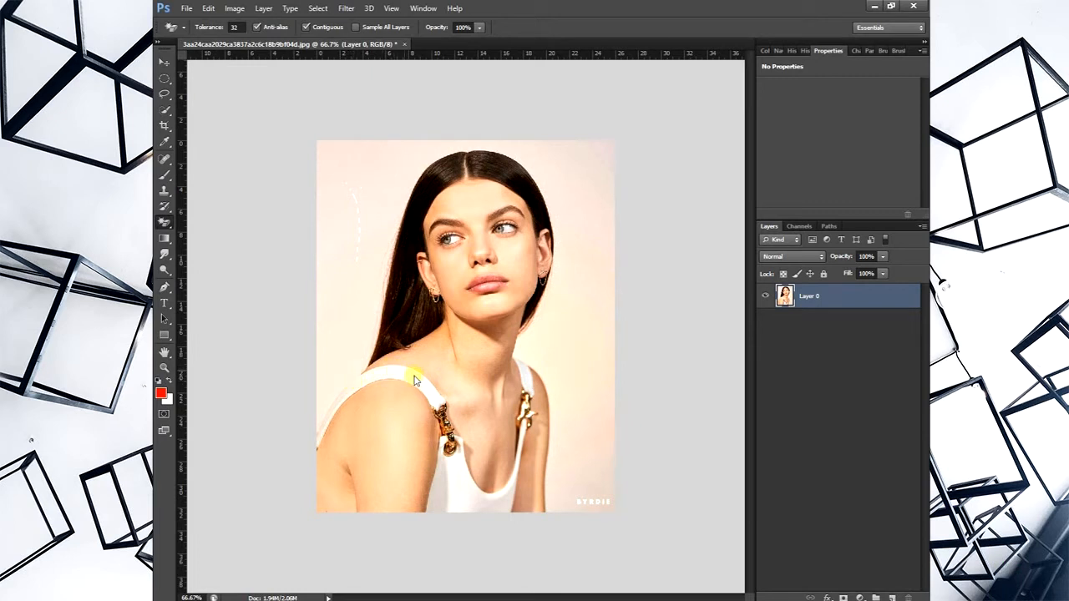
click(362, 291)
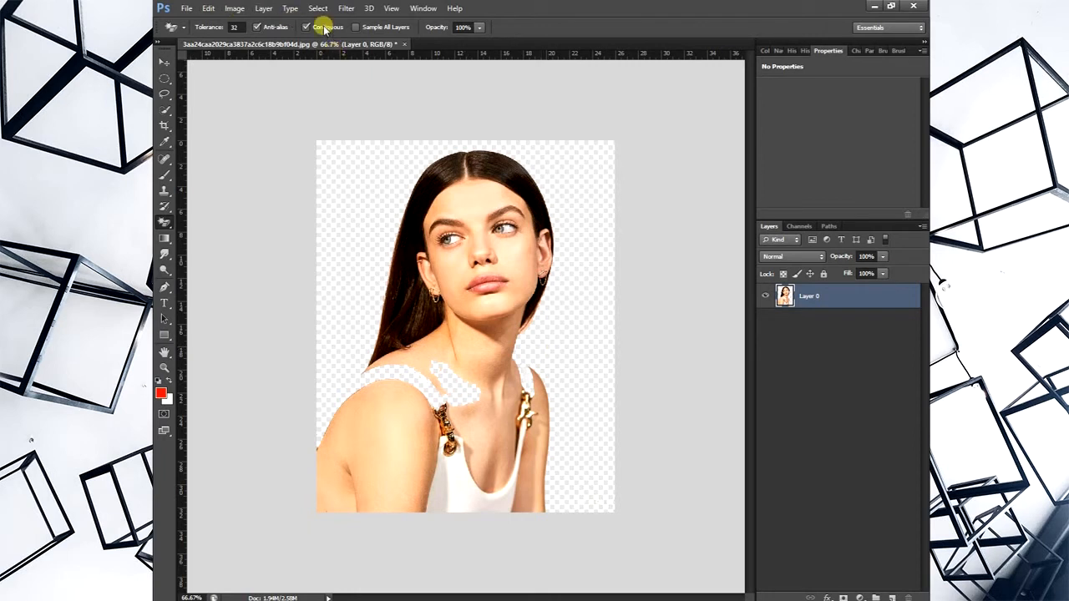
- Close the portrait without saving and open the photo of the woman sitting on a wooden stool
click(404, 43)
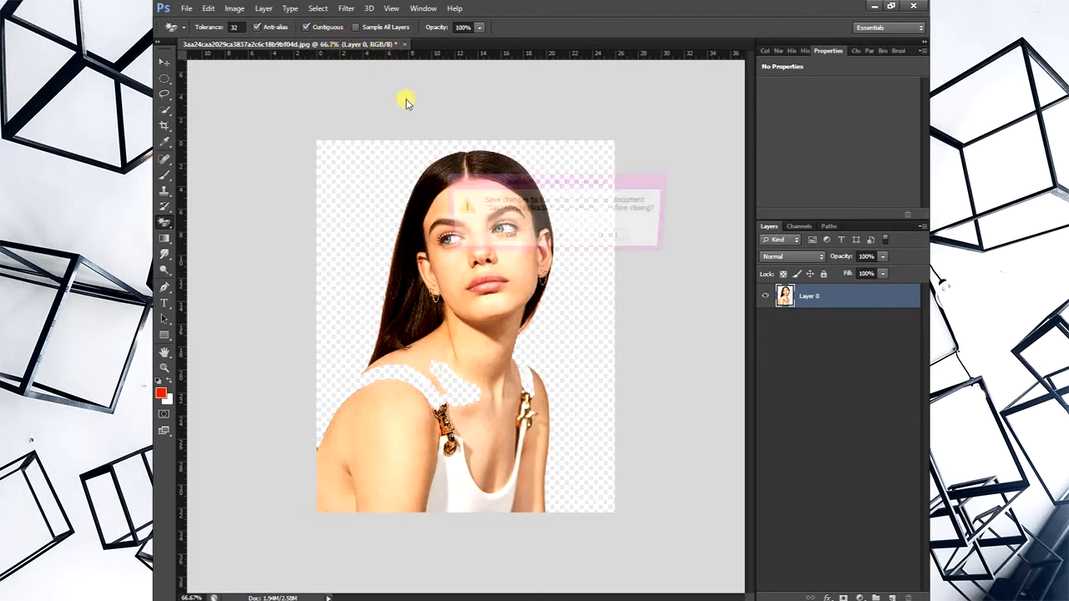
click(556, 238)
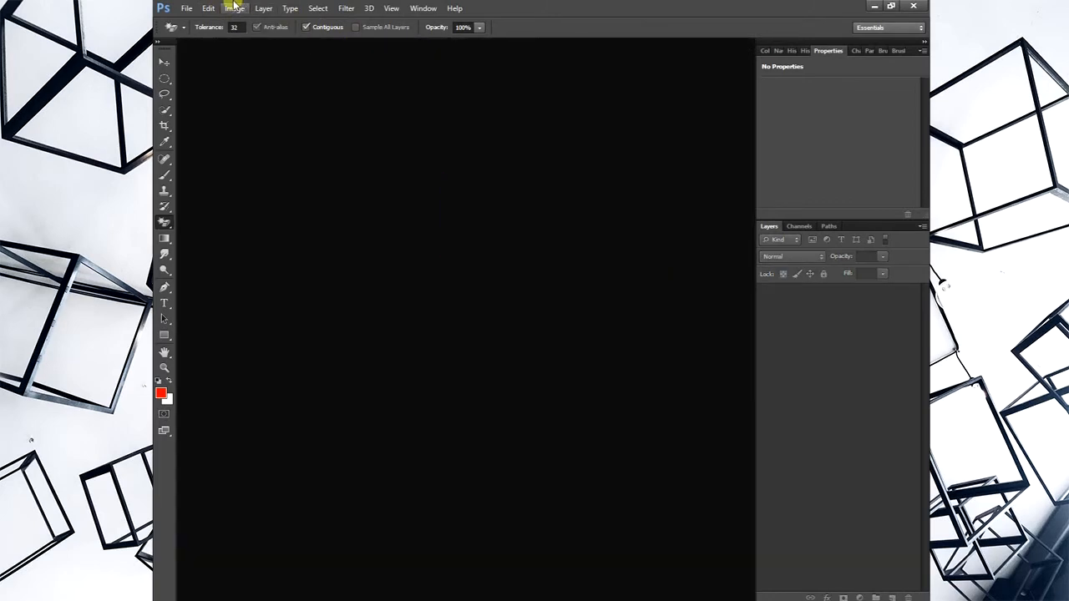
click(186, 9)
click(191, 34)
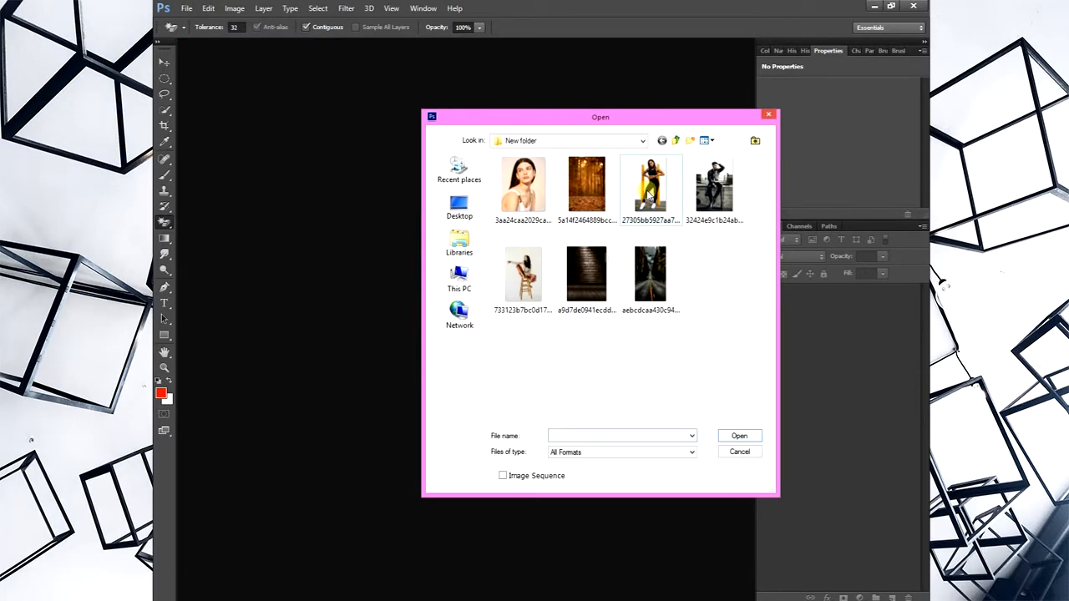
double_click(523, 274)
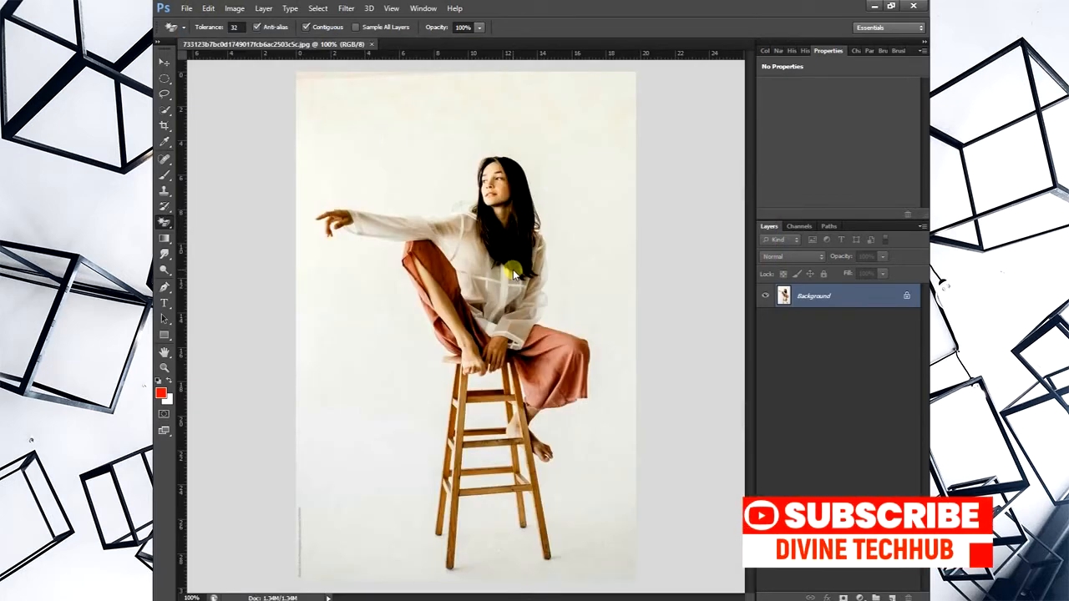
- Remove the white backdrop around the woman and between the stool's rungs using the Magic Eraser at tolerance 32, undoing any stray erasure
click(584, 153)
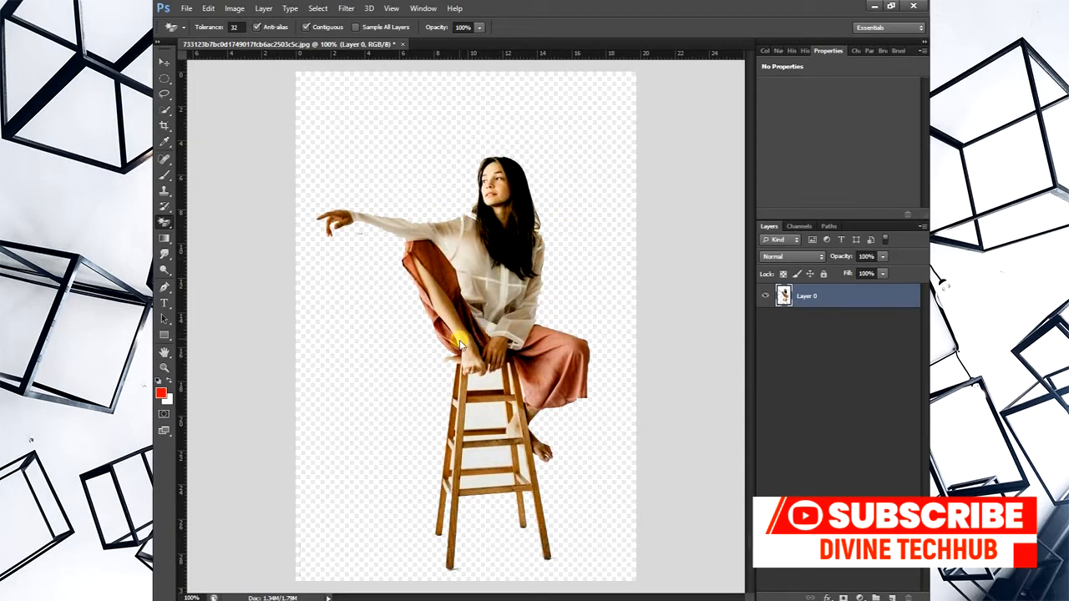
click(478, 437)
click(481, 472)
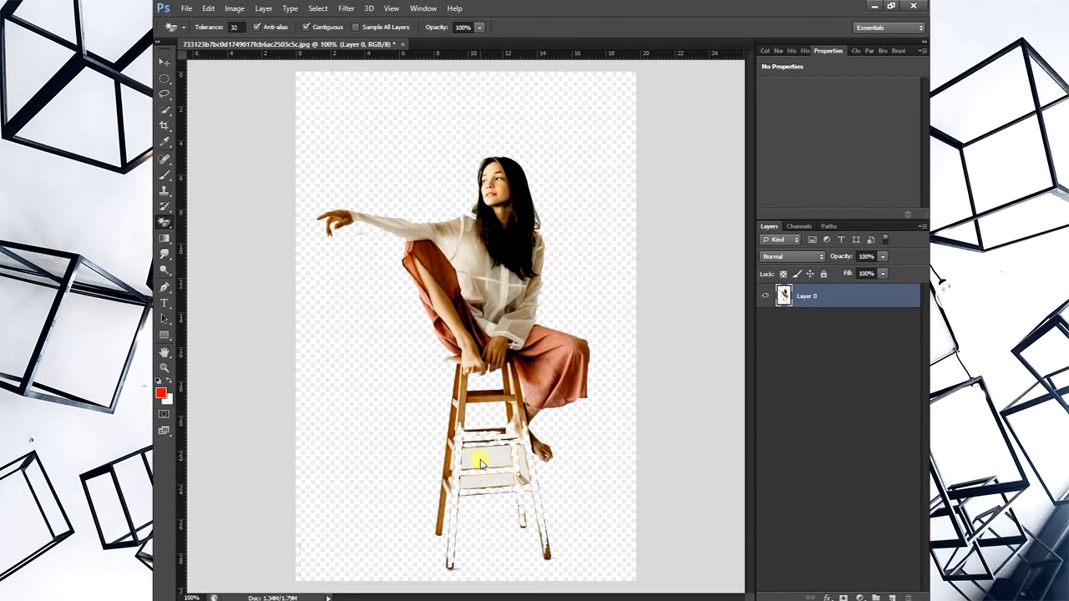
key(ctrl+z)
click(481, 460)
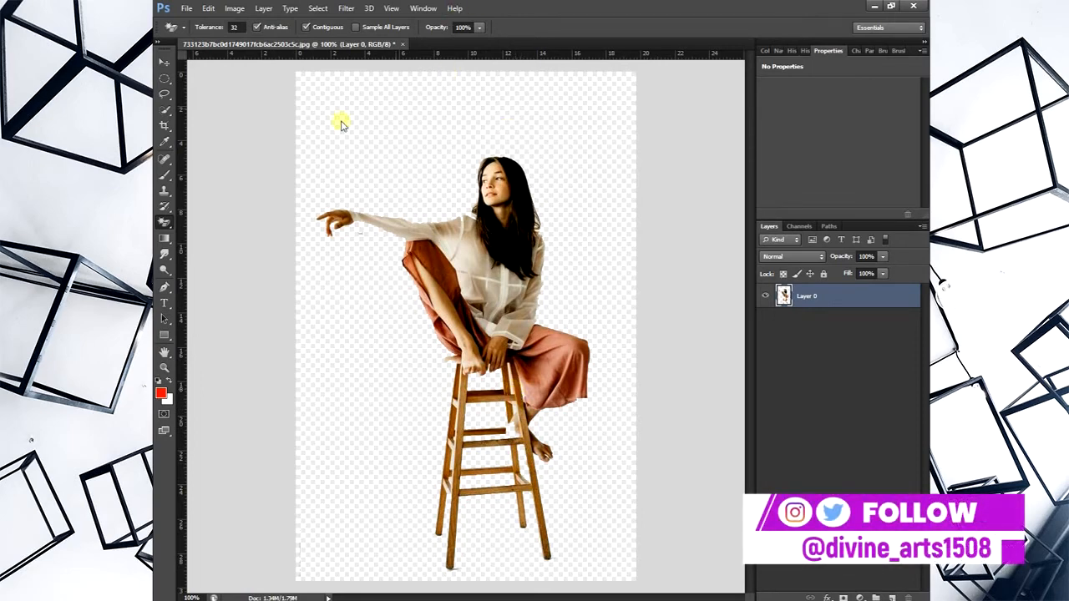
- Switch from the Magic Eraser to the Pen tool
click(163, 224)
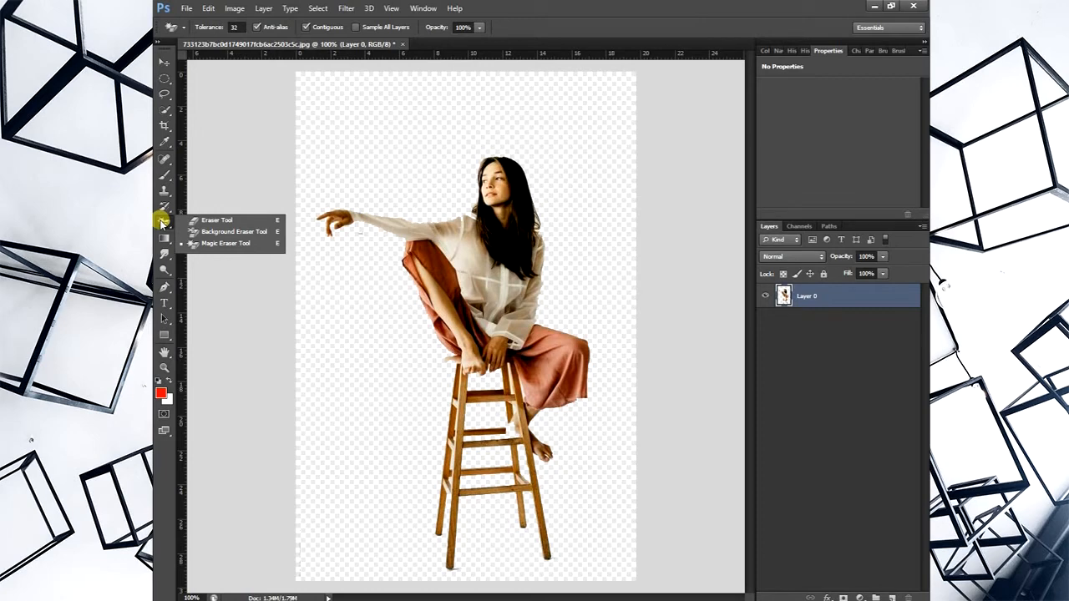
click(163, 286)
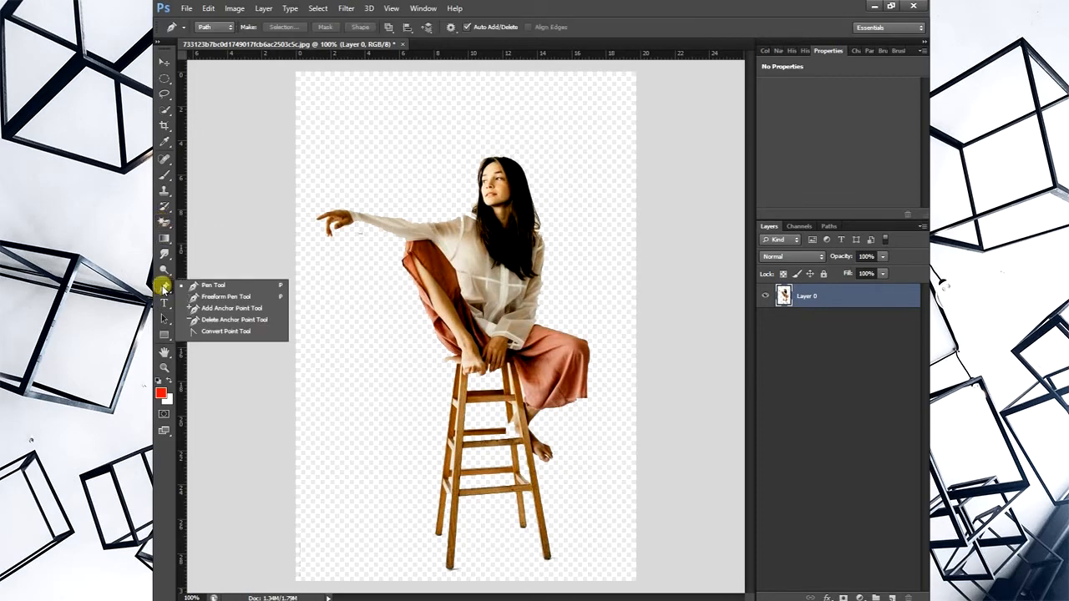
click(163, 287)
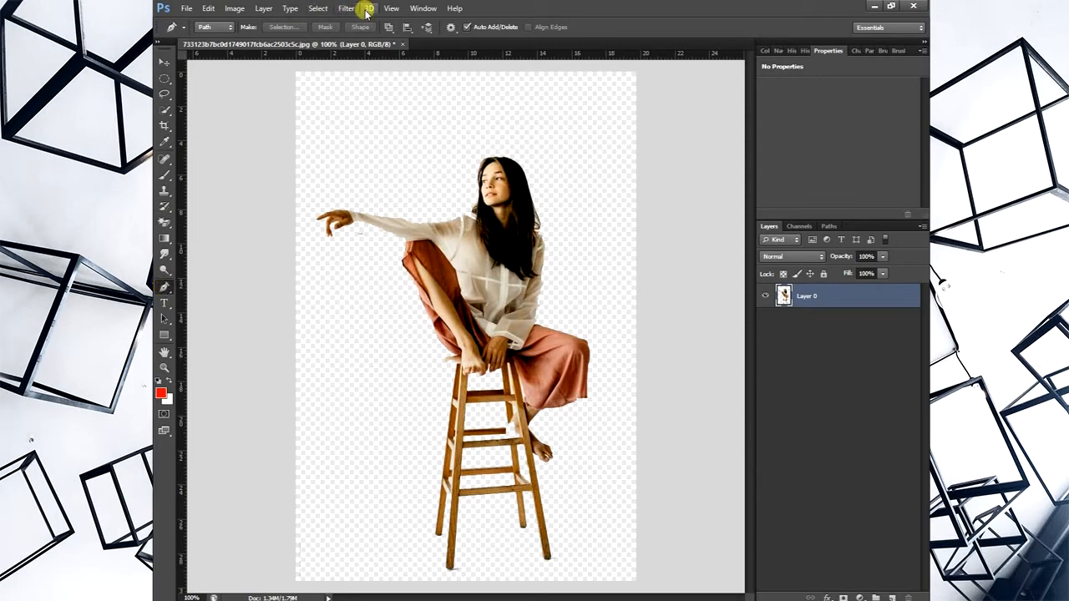
- Close the photo of the woman on the stool without saving the changes
click(403, 44)
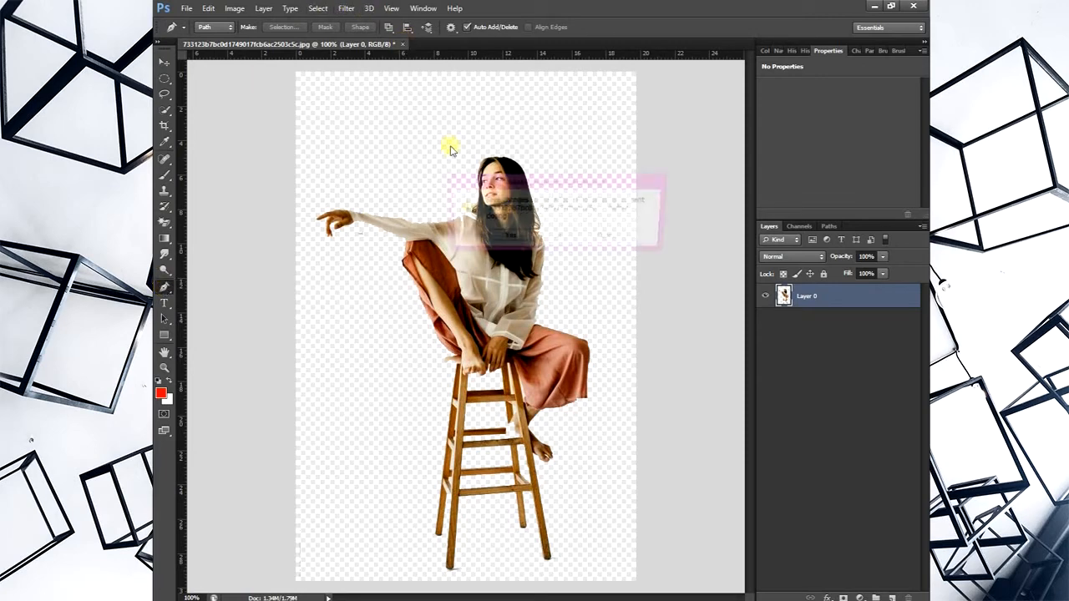
click(560, 238)
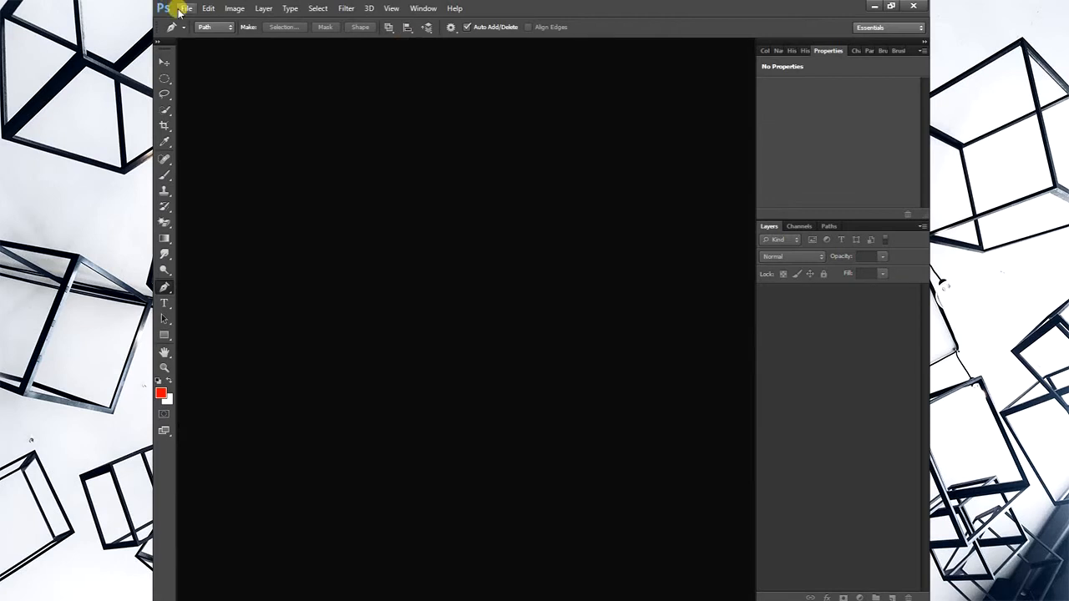
click(186, 9)
click(199, 21)
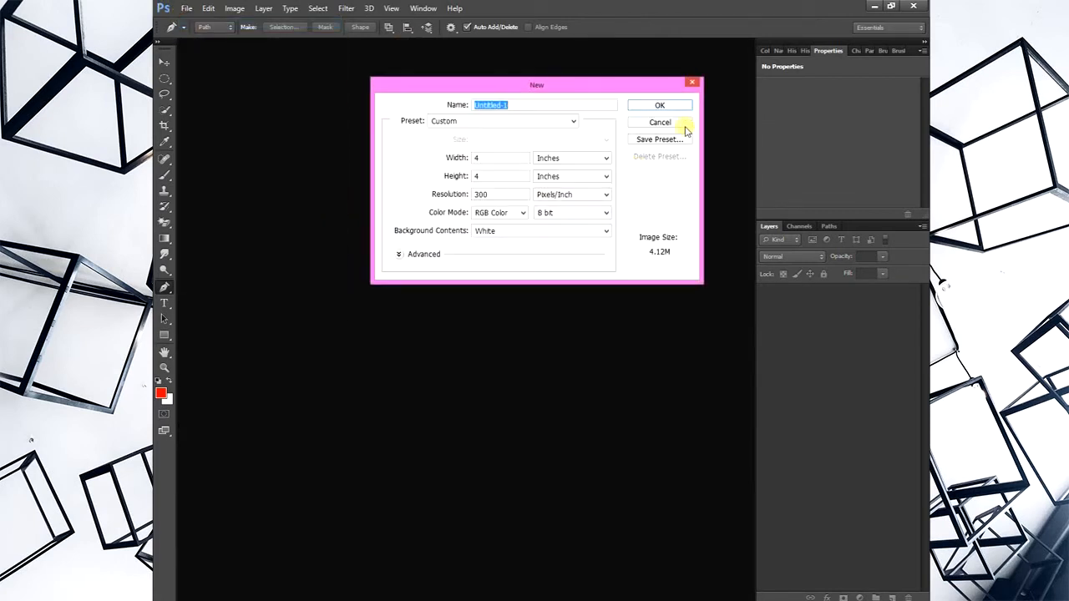
click(691, 82)
- Open the portrait of the long-haired woman in a white top against a beige backdrop
click(189, 8)
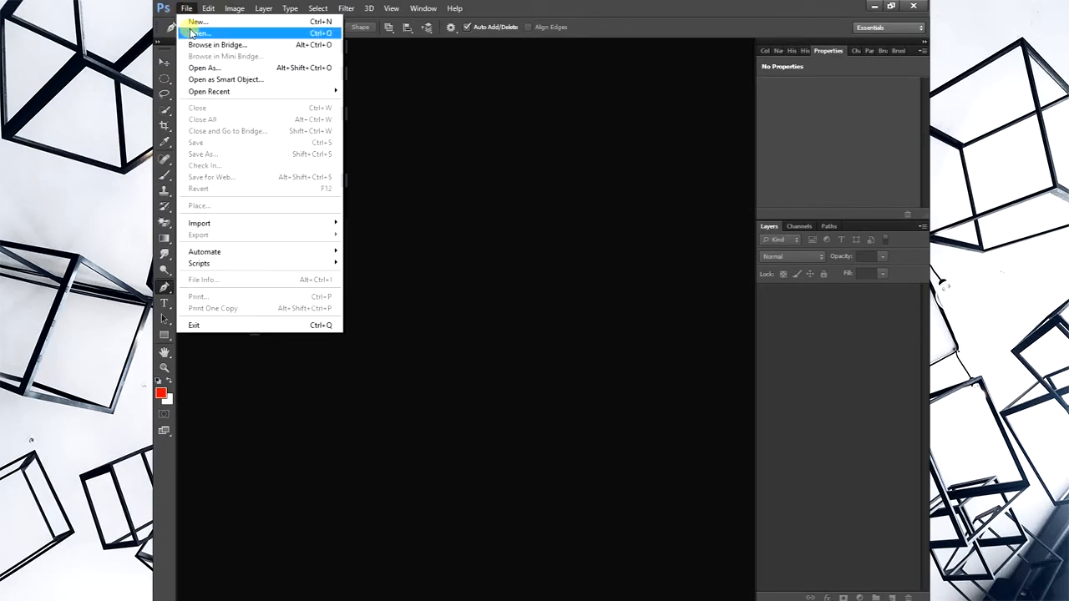
click(197, 34)
double_click(524, 185)
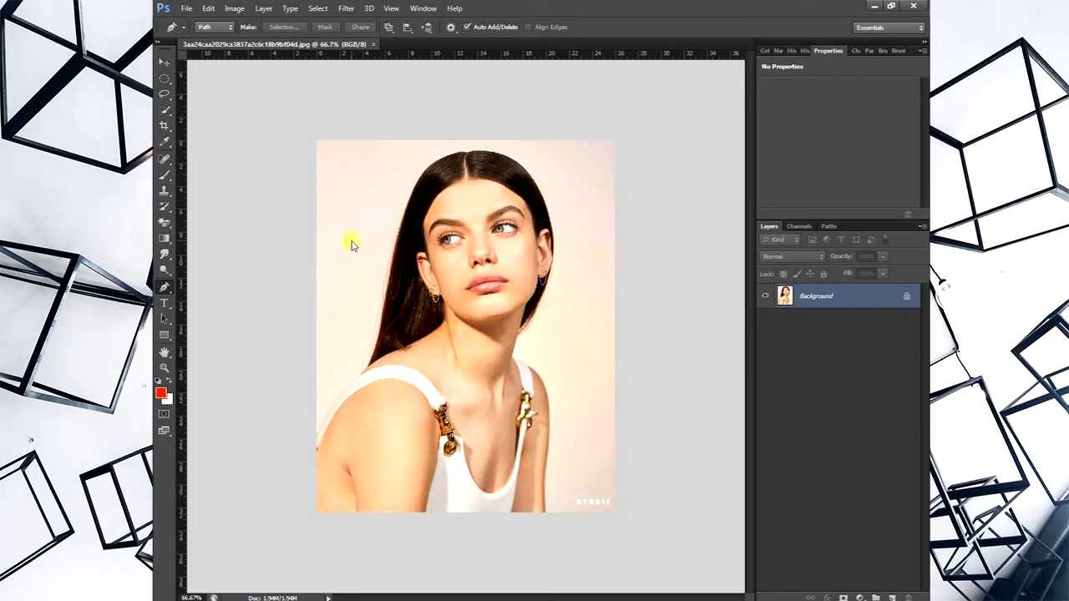
- Start a Pen path at the photo's edge and trace the near shoulder strap up to the hair, redoing the misplaced points
click(316, 436)
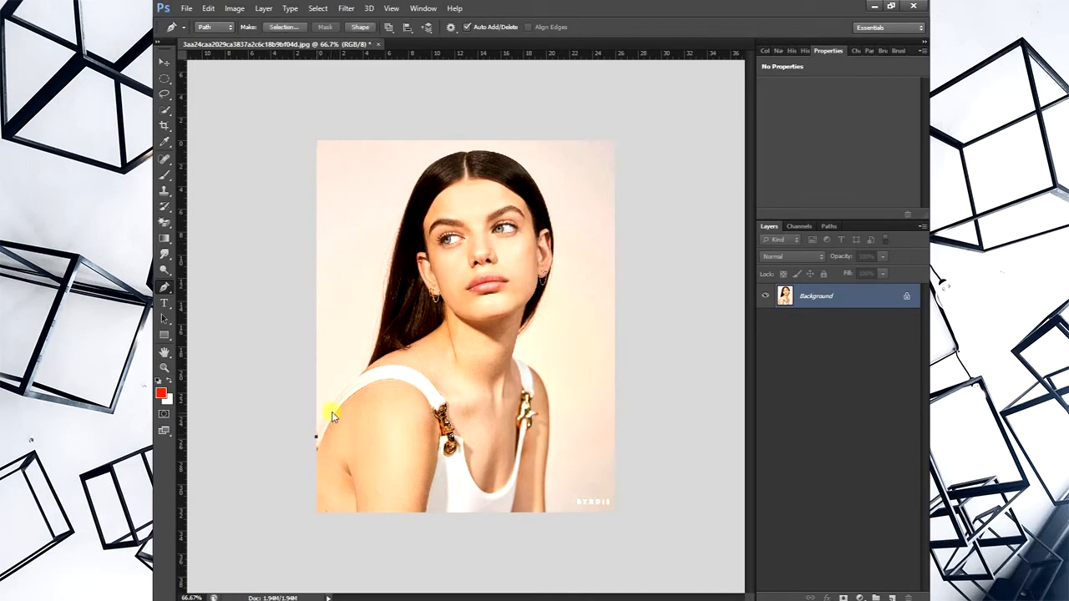
click(359, 377)
click(777, 52)
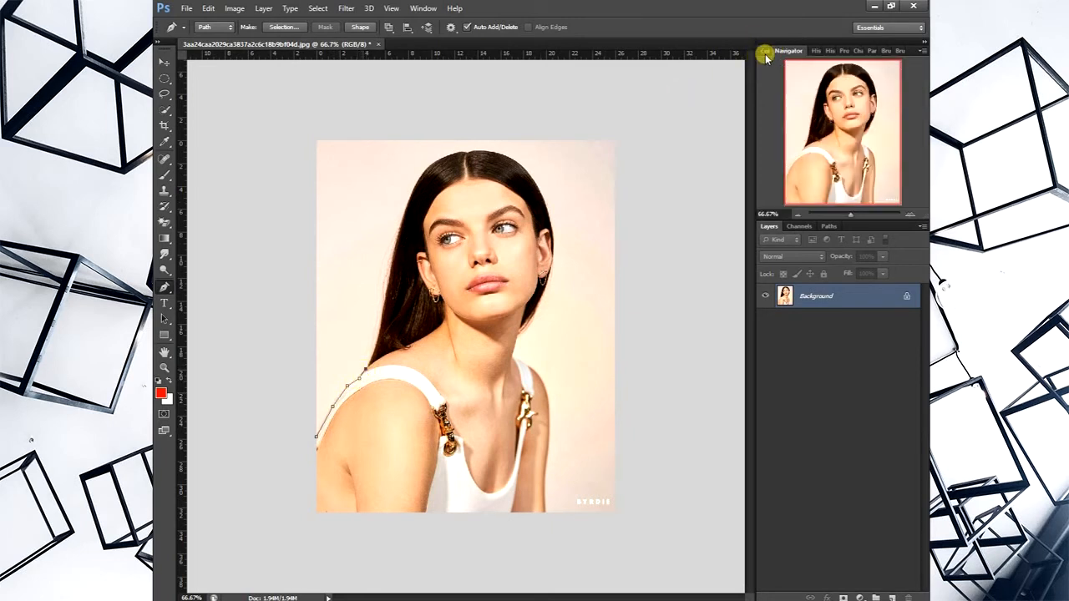
click(869, 216)
drag(869, 215, 872, 216)
drag(852, 156, 807, 173)
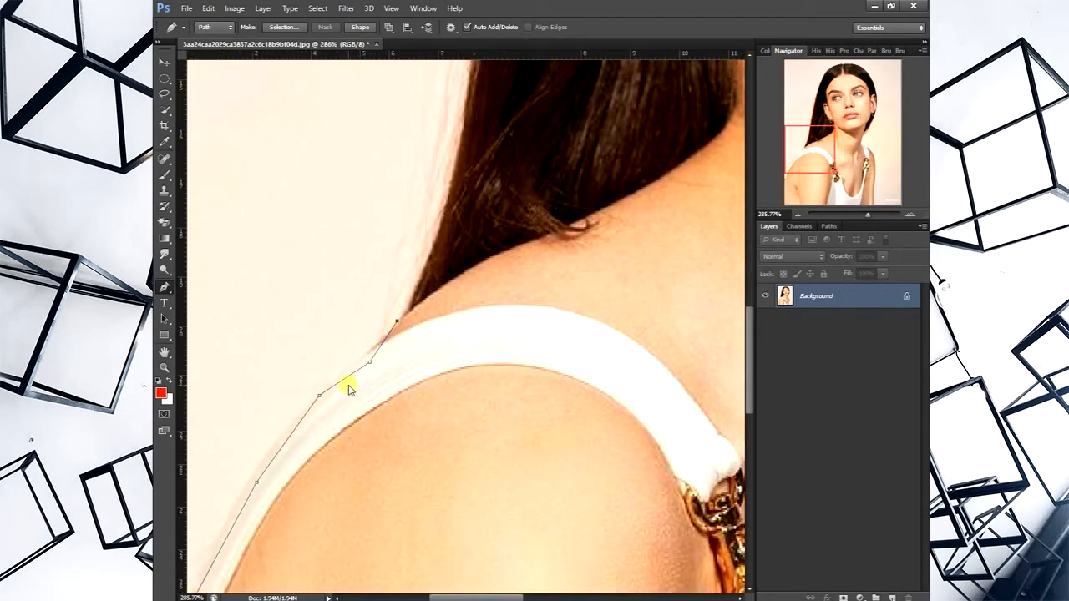
drag(865, 216, 863, 218)
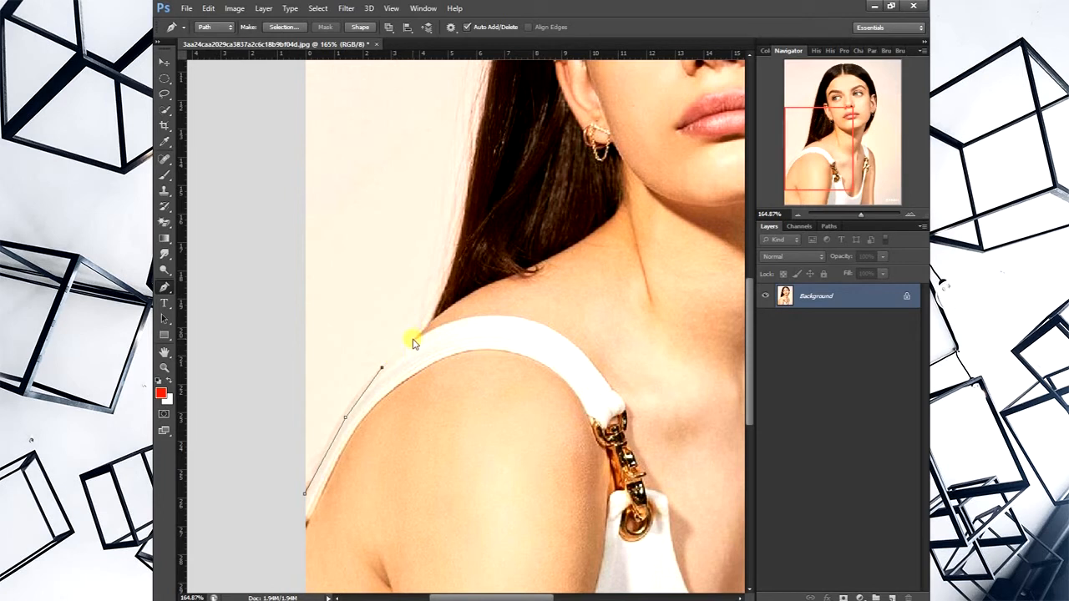
click(414, 339)
click(429, 323)
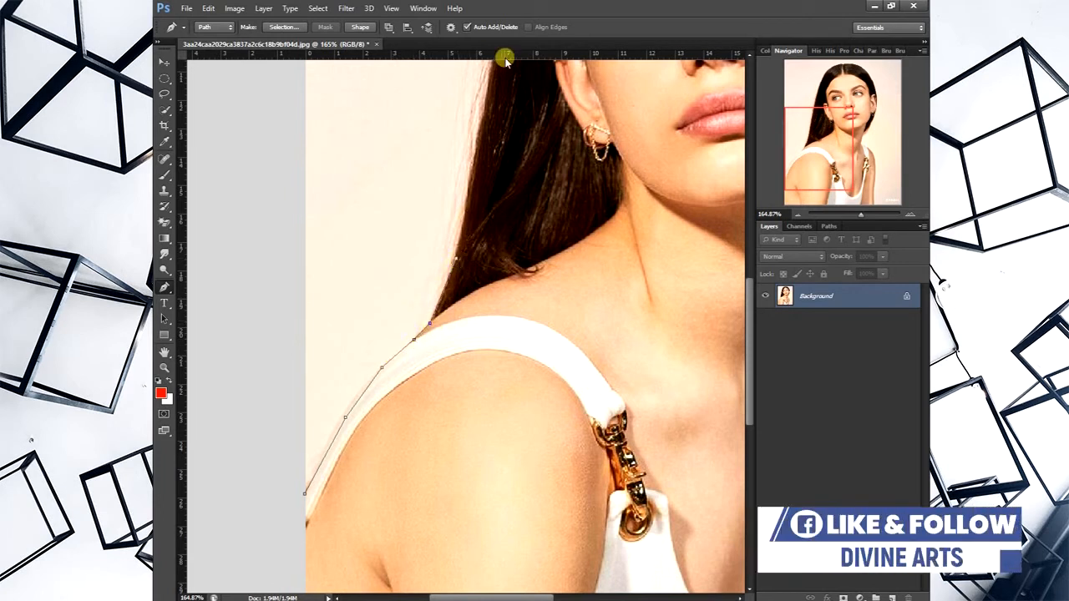
- Continue the path up the outer edge of the long hair from the near shoulder to eye level
scroll(484, 154, up, 2)
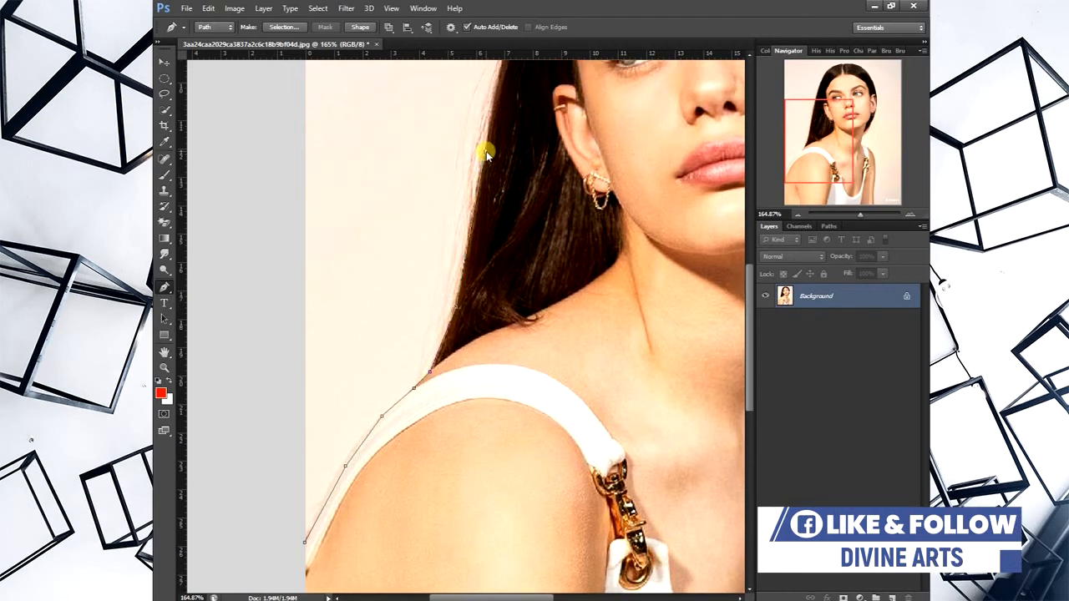
scroll(486, 152, up, 3)
click(497, 148)
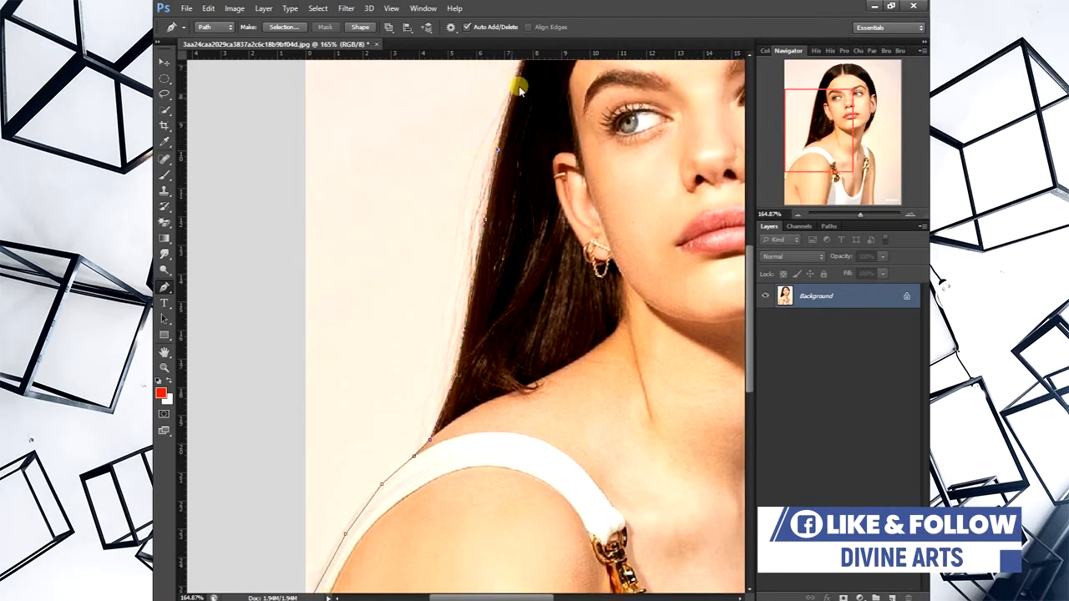
click(513, 86)
scroll(511, 88, up, 2)
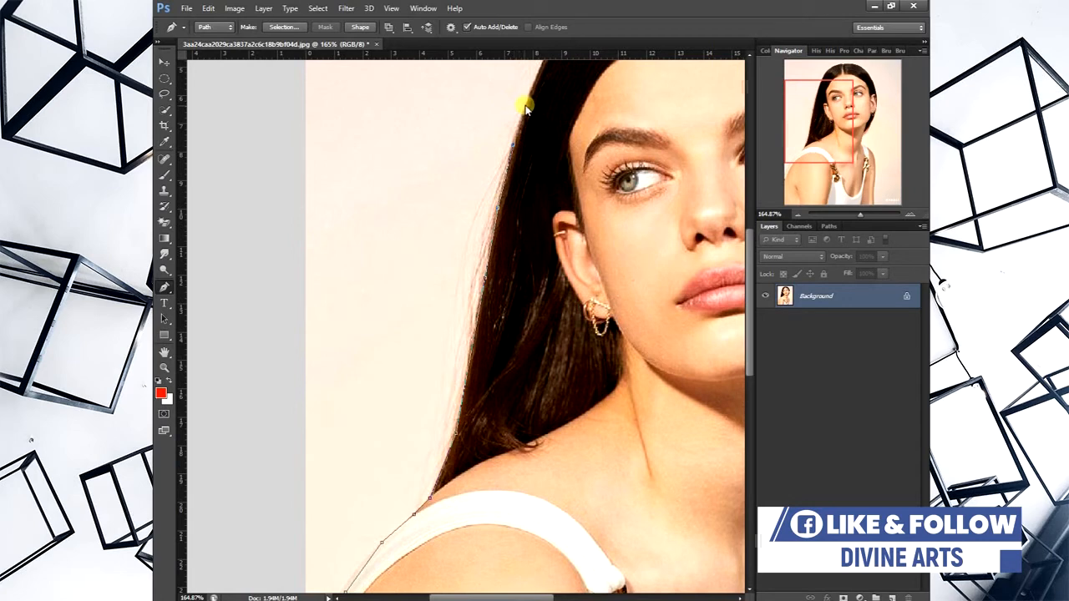
- Trace the path over the crown of the head past the hair parting, undoing a misplaced anchor point
drag(787, 119, 799, 106)
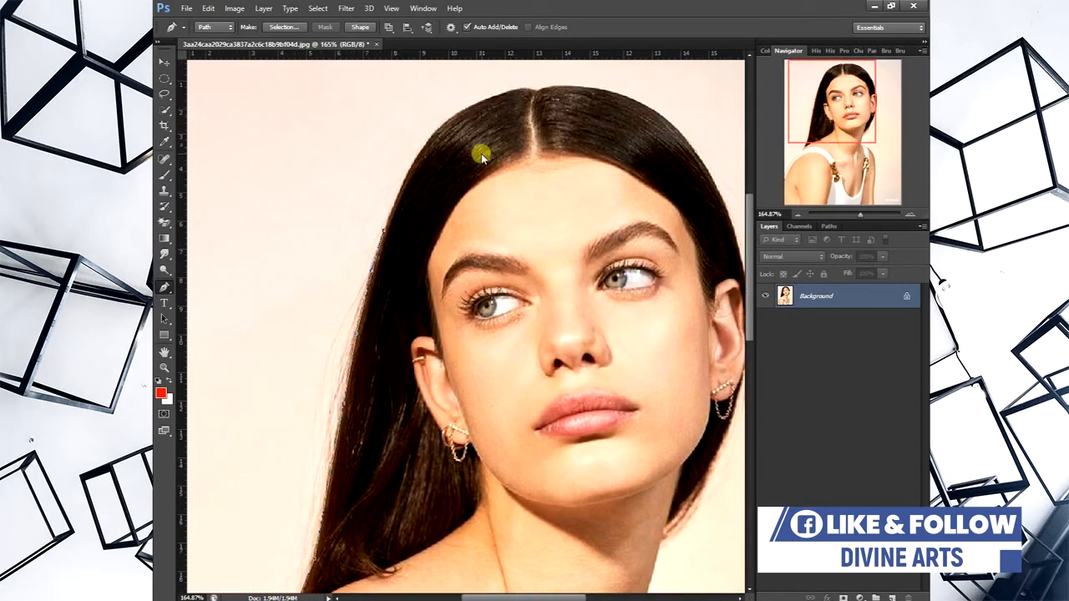
click(413, 160)
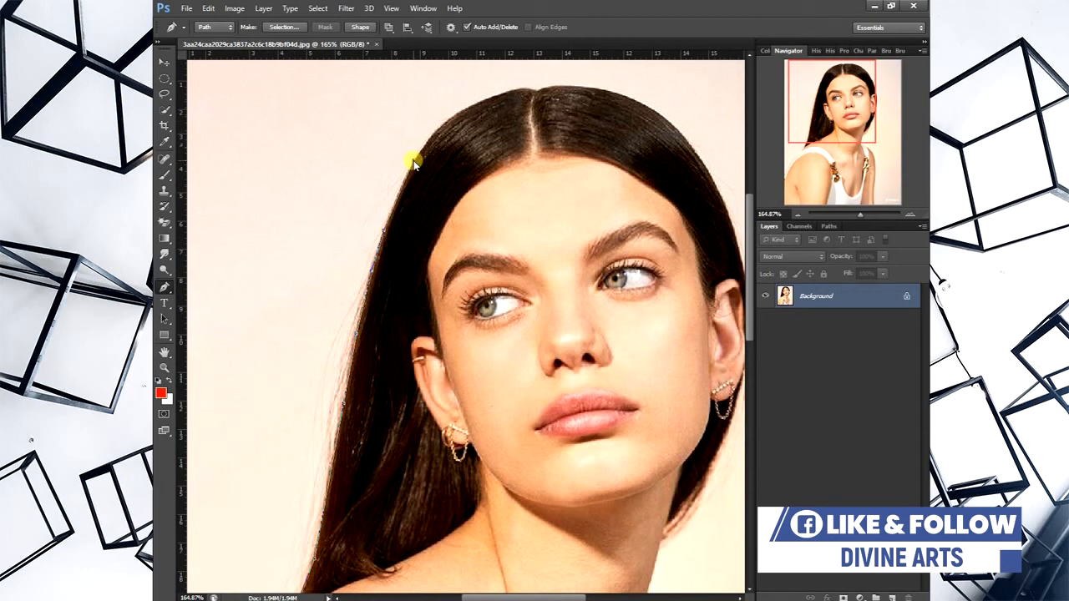
click(454, 117)
click(488, 99)
click(526, 87)
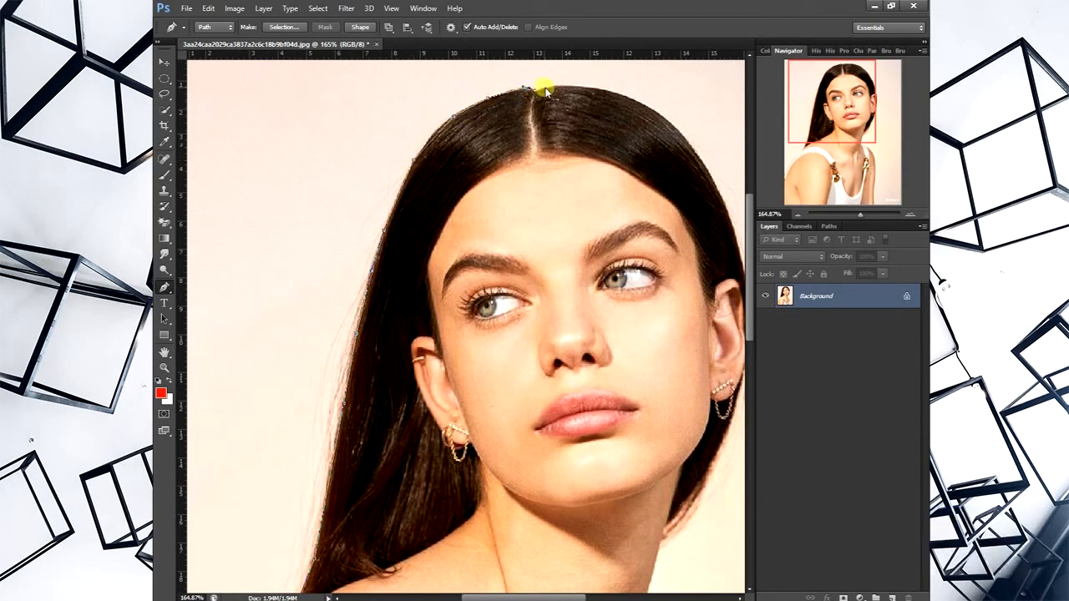
click(577, 86)
click(615, 93)
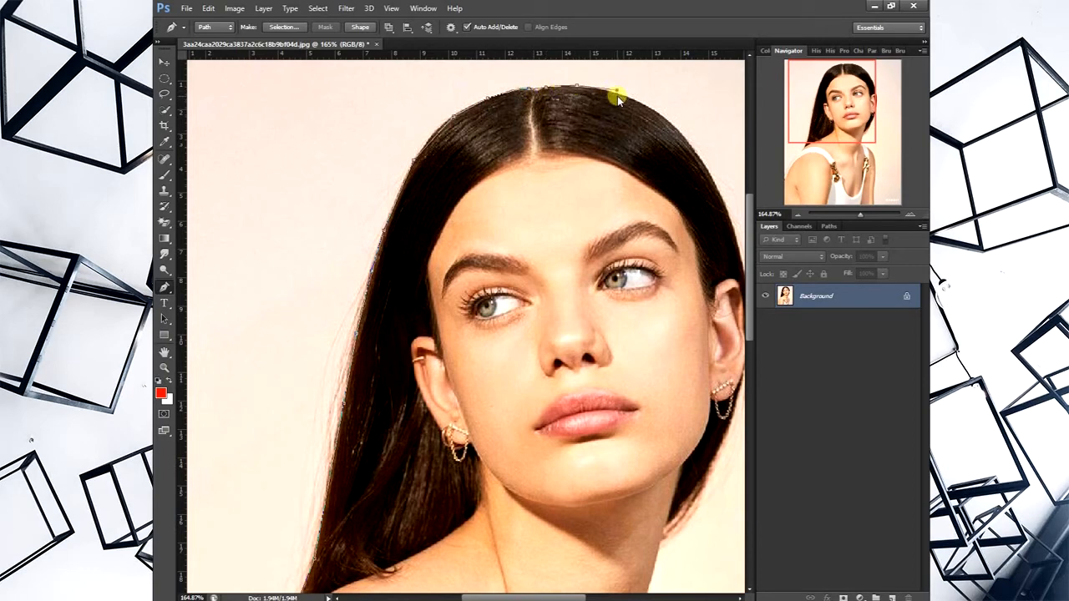
key(ctrl+z)
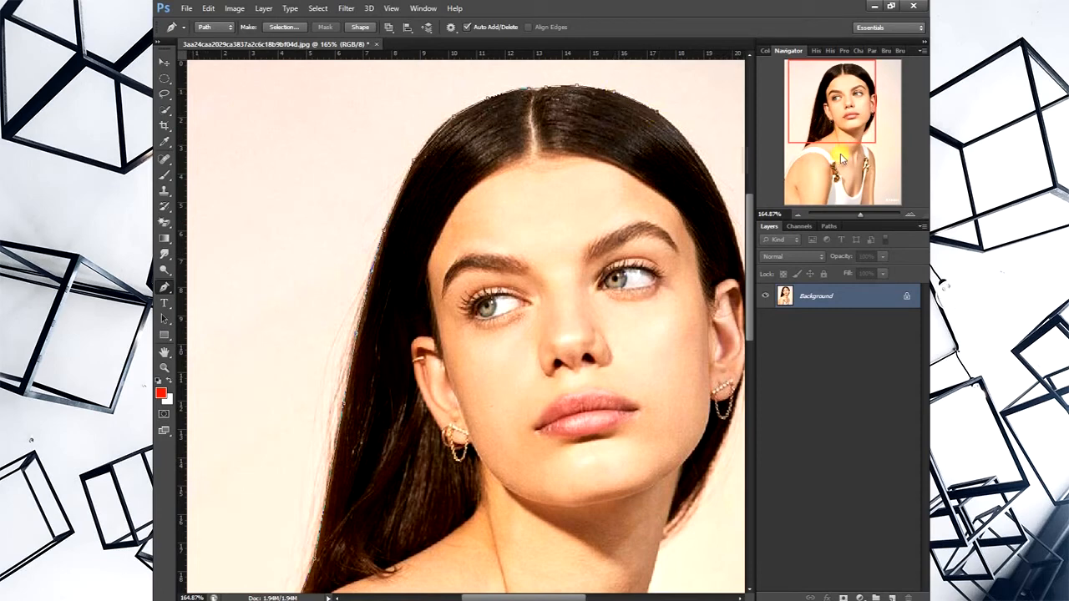
- Extend the path down the far side of the hair from the crown to beside the ear
drag(819, 138, 836, 144)
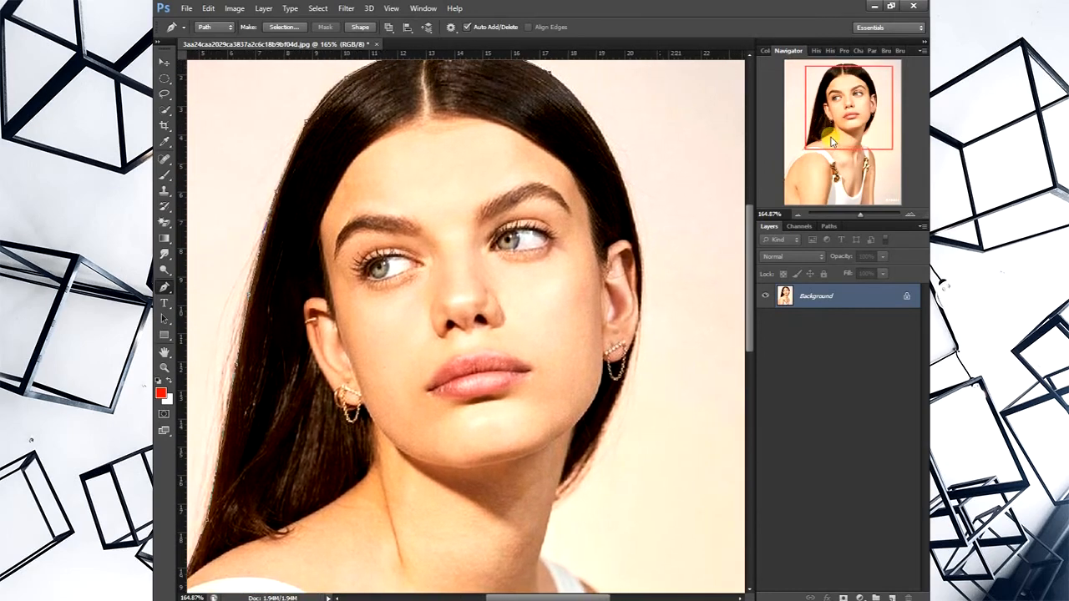
click(582, 105)
click(611, 150)
click(635, 240)
click(642, 279)
- Trace the path from below the ear around the hair ends and down the neck
scroll(640, 311, down, 2)
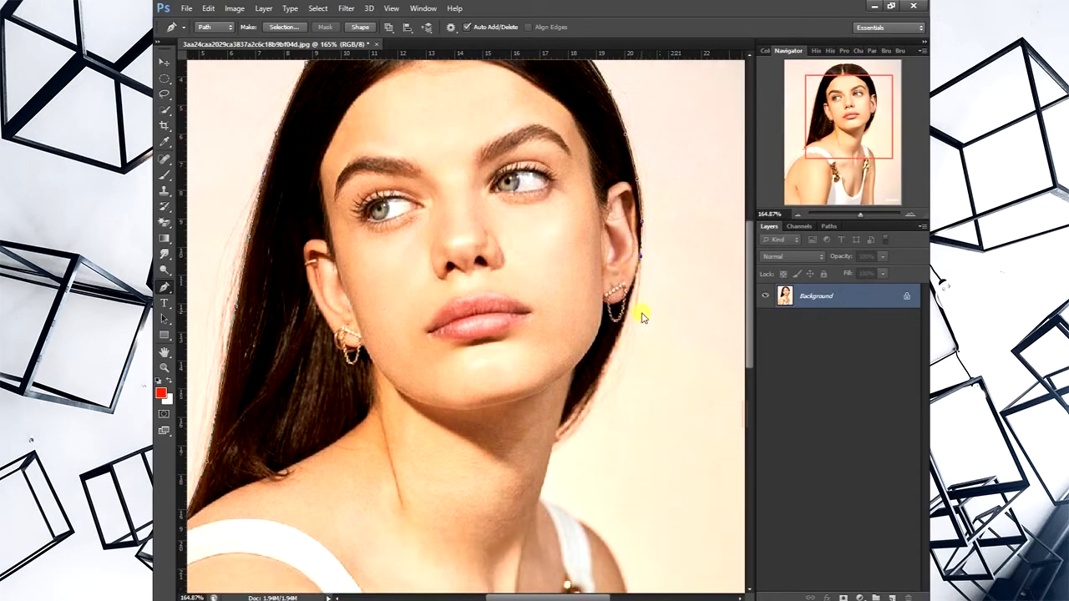
scroll(628, 316, down, 2)
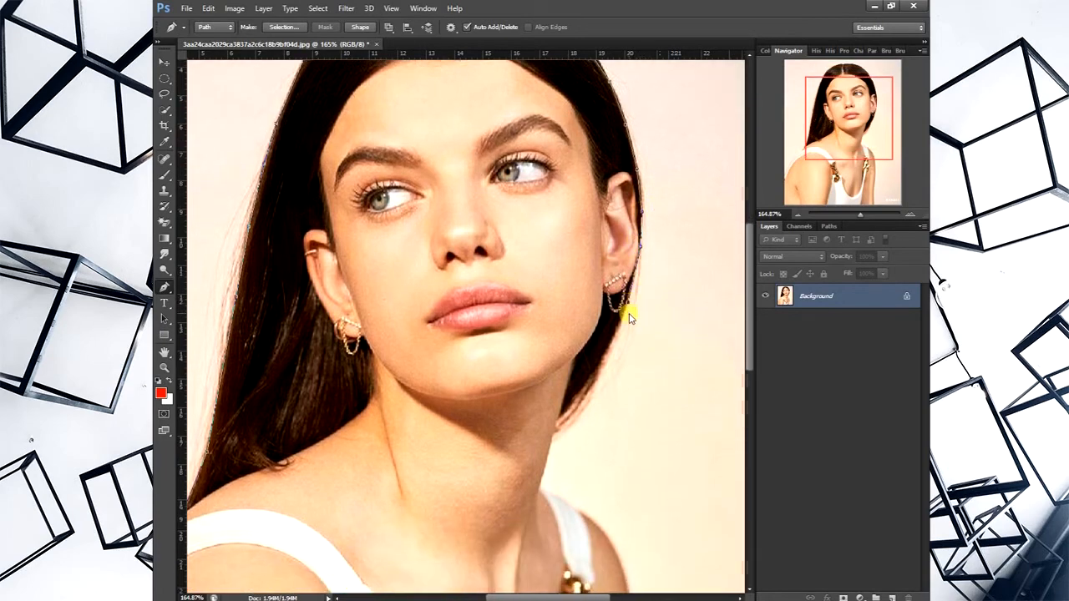
click(600, 320)
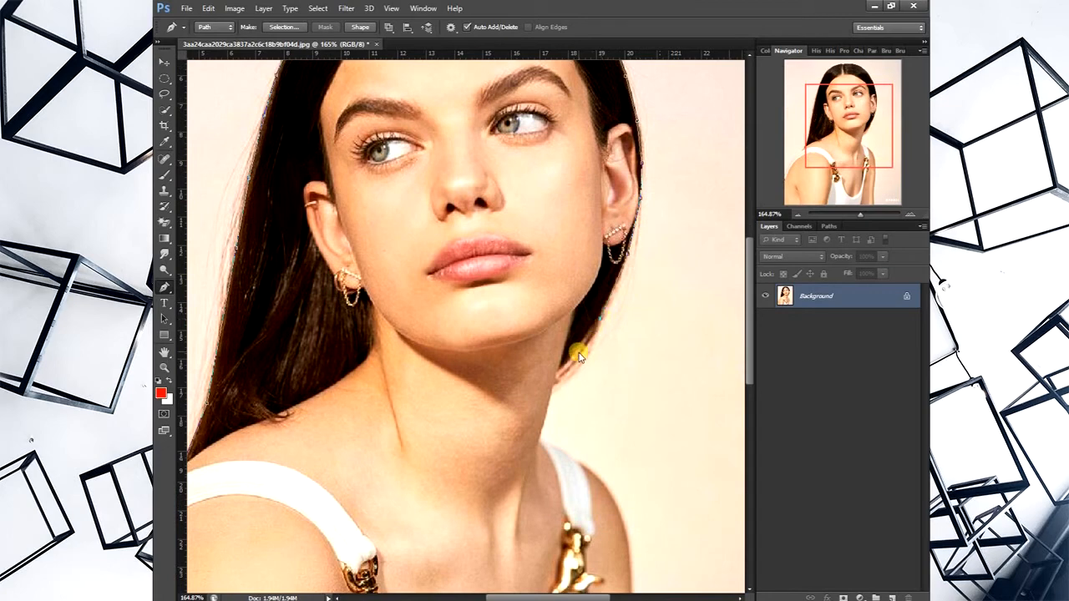
click(579, 350)
click(559, 368)
click(546, 415)
- Carry the path over the far shoulder and curve it down the upper arm, undoing and replacing a misplaced point
scroll(552, 422, down, 1)
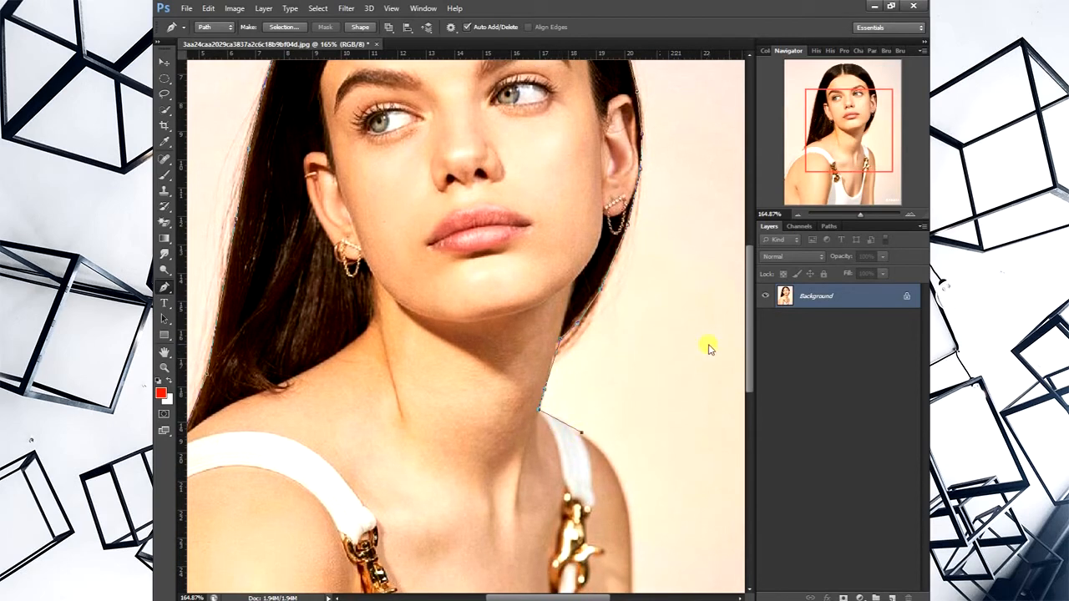
drag(831, 108, 867, 183)
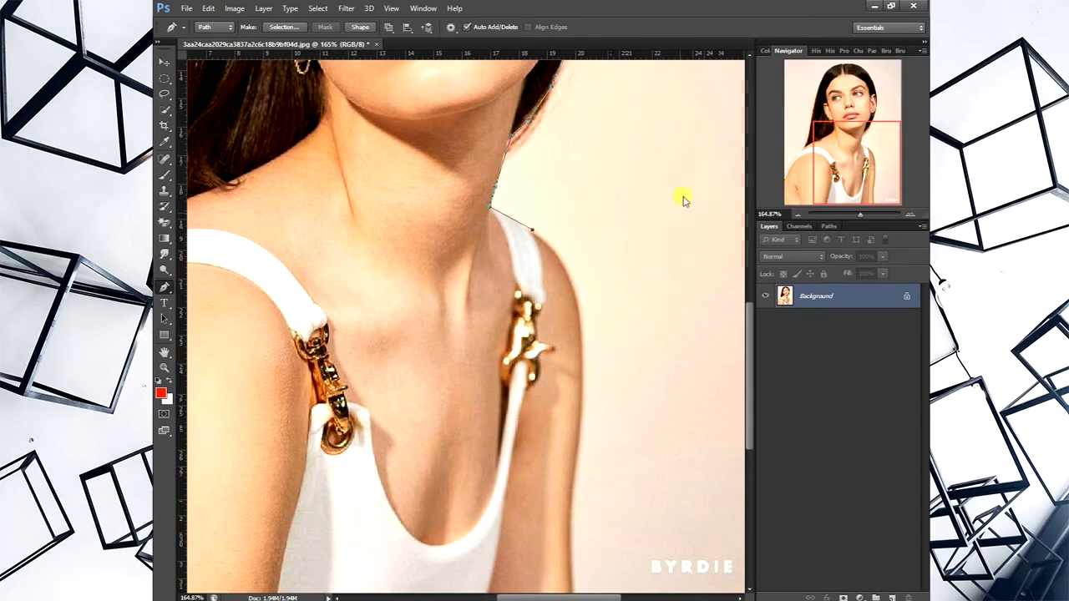
click(556, 255)
drag(581, 355, 585, 432)
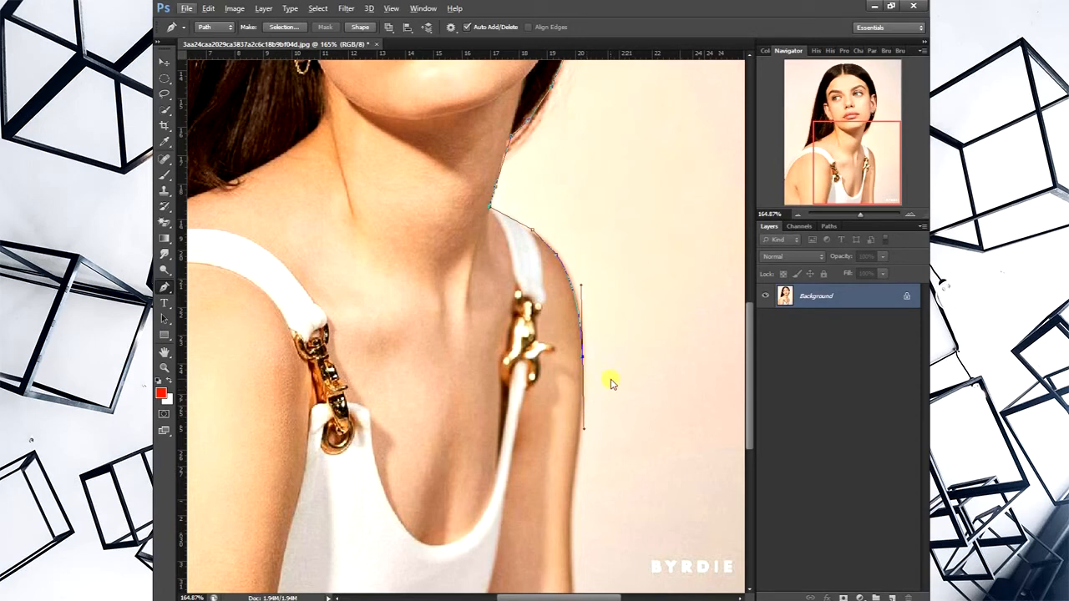
click(580, 430)
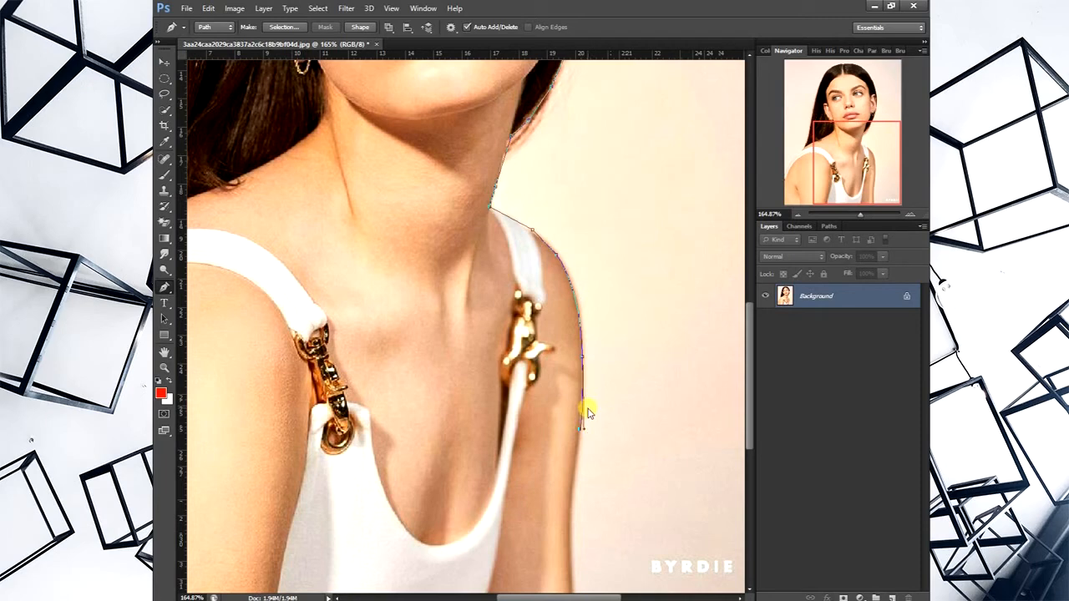
key(ctrl+z)
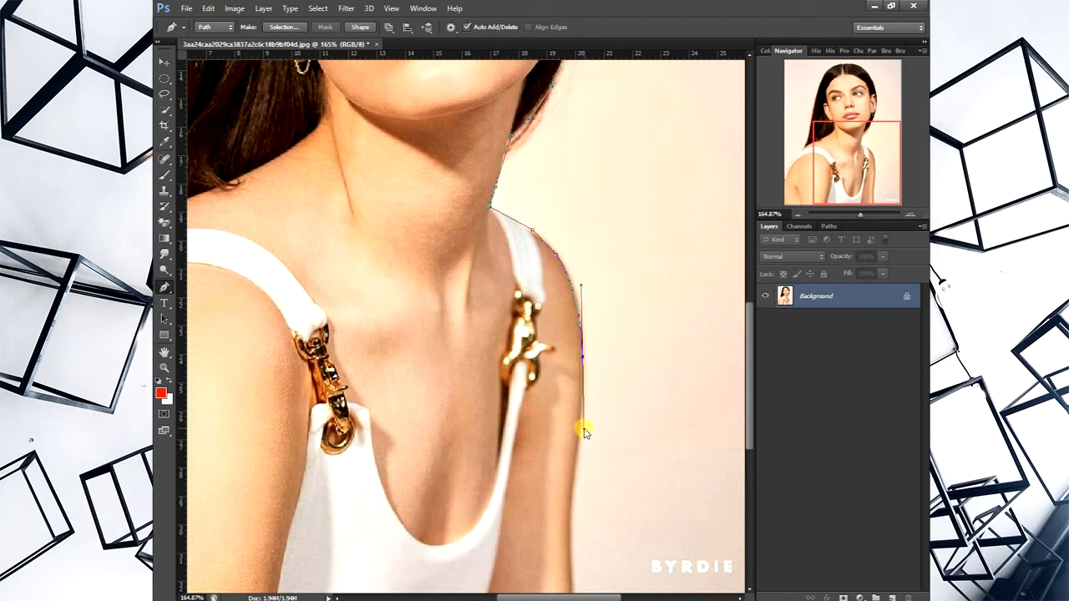
click(581, 430)
- Continue the path down the far arm to just below the photo's lower edge
scroll(600, 405, down, 3)
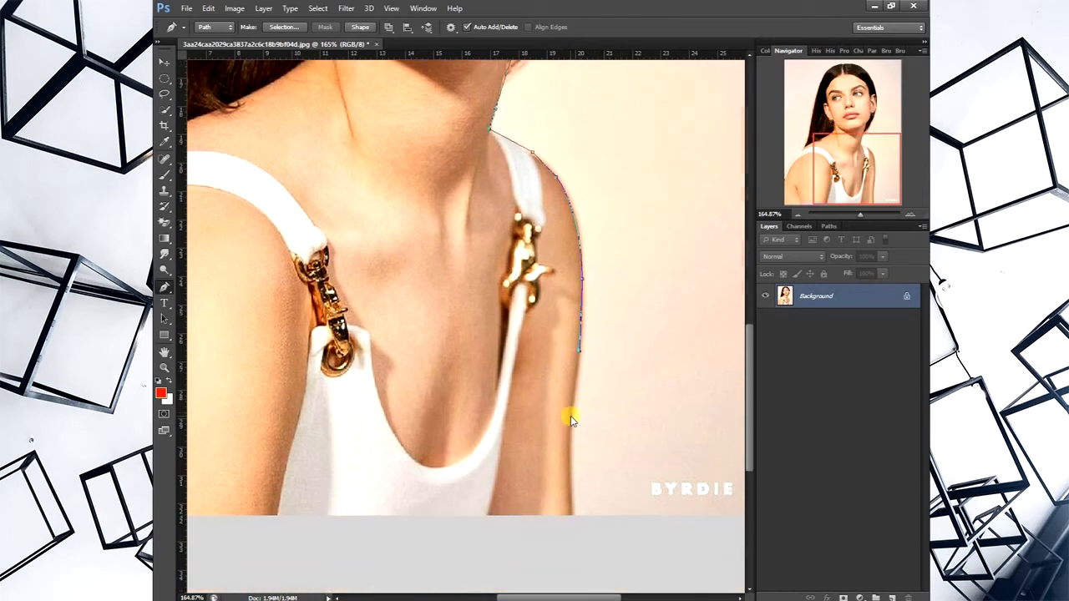
click(568, 416)
click(569, 492)
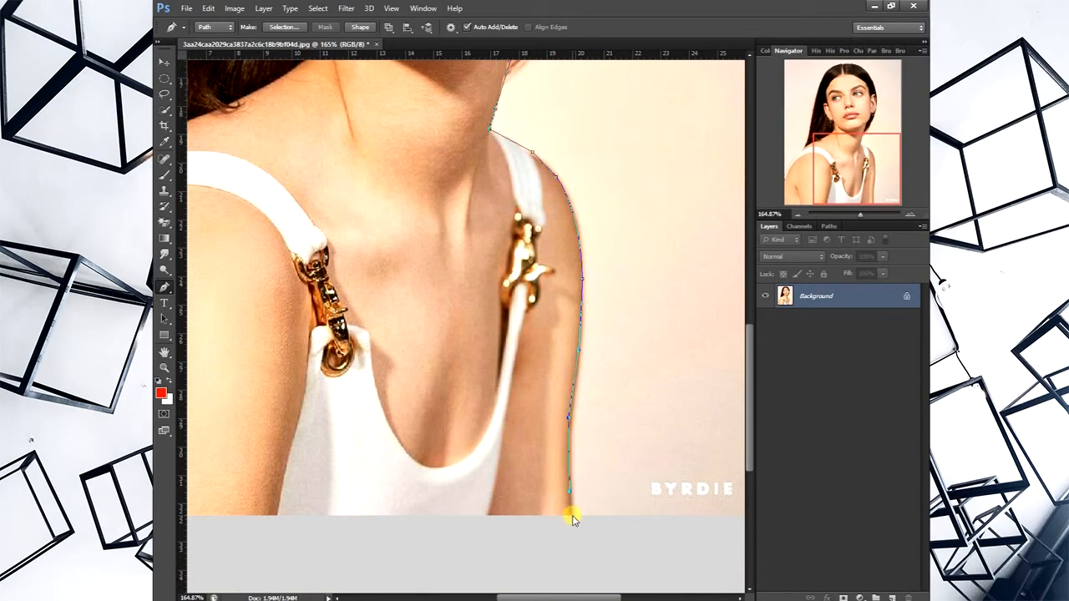
click(574, 532)
- Close the path at its starting point by routing it outside the canvas below and beside the near arm
drag(860, 218, 846, 215)
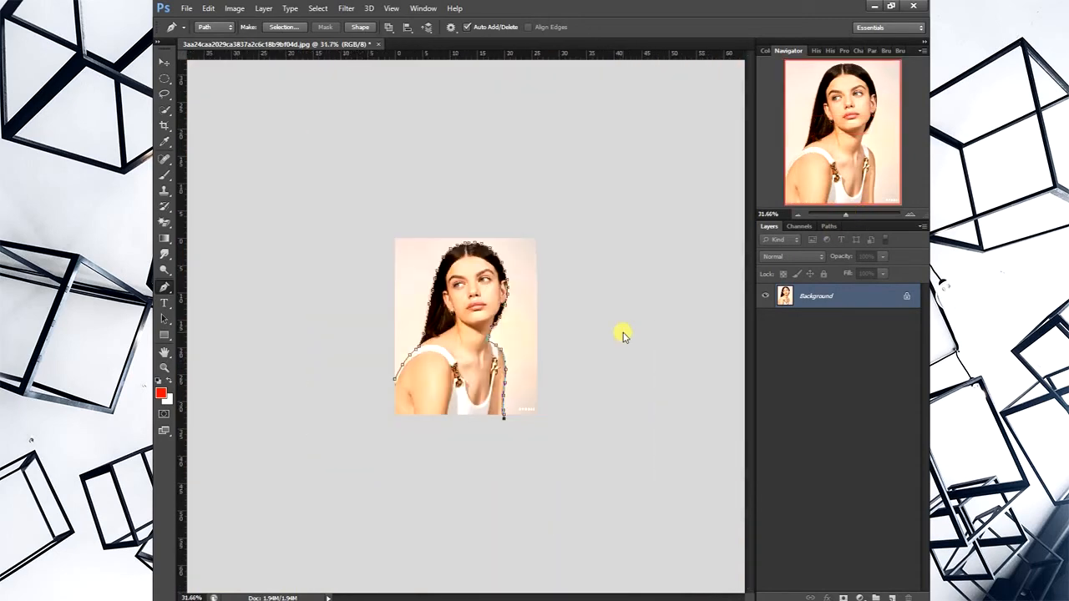
click(423, 436)
click(334, 412)
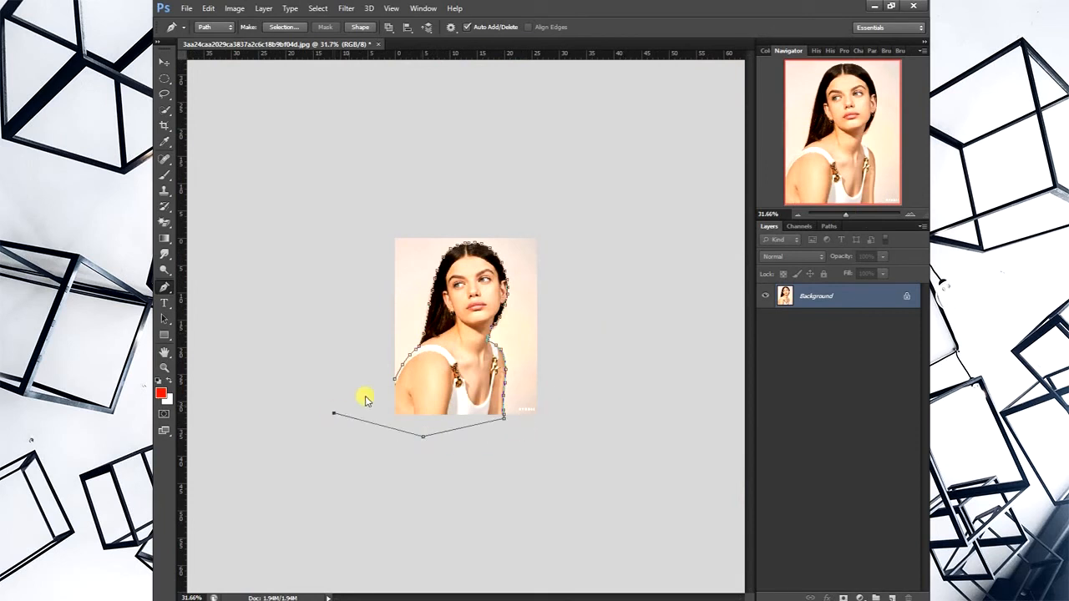
click(392, 384)
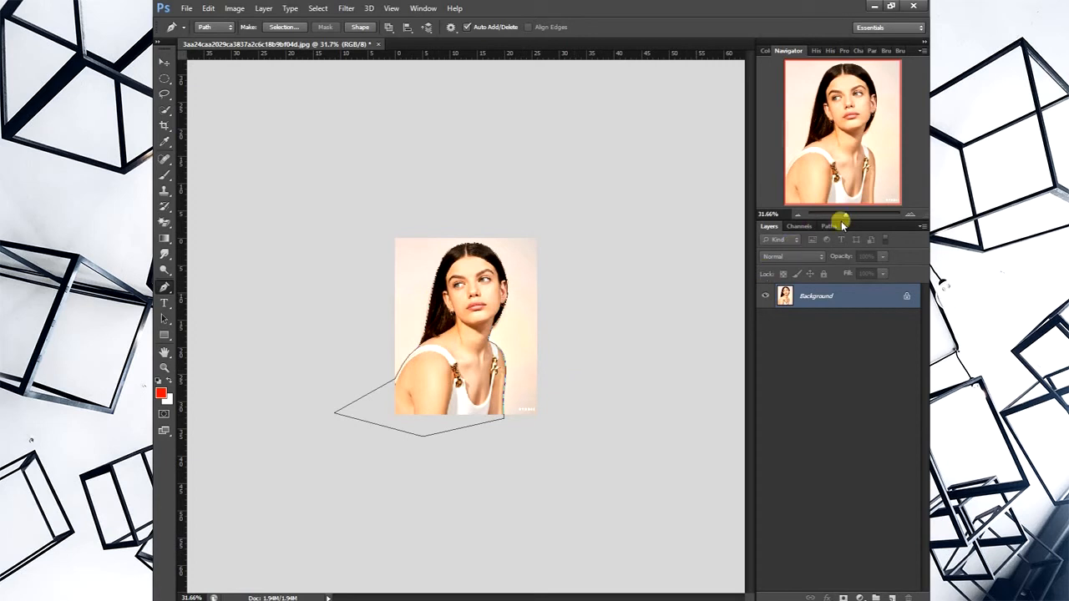
- Convert the path into a new anti-aliased selection with feather radius 0 and copy the selected woman to a new layer
drag(851, 217, 854, 216)
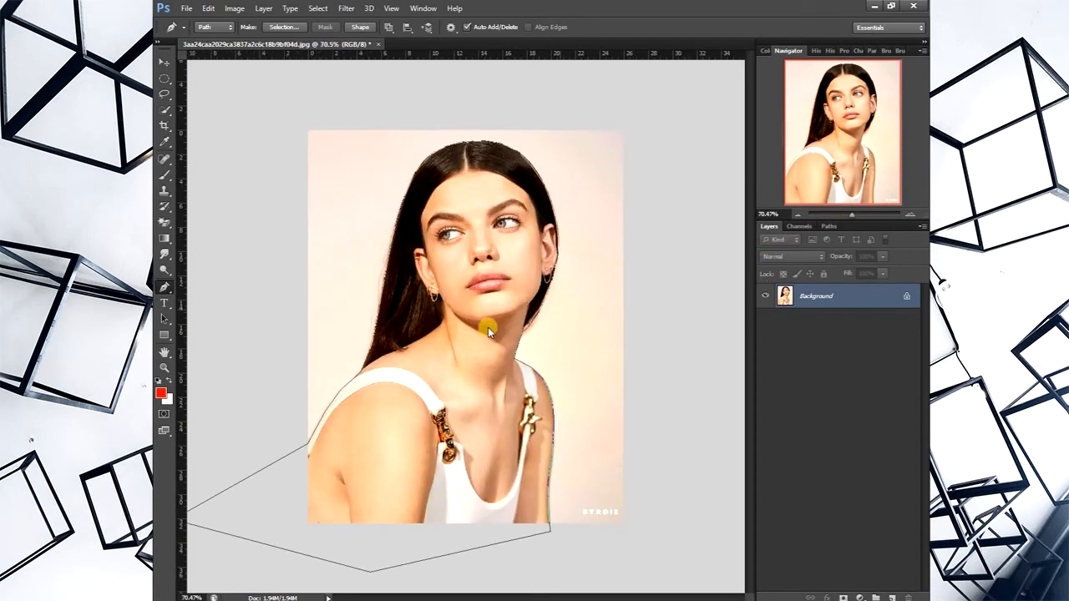
right_click(457, 299)
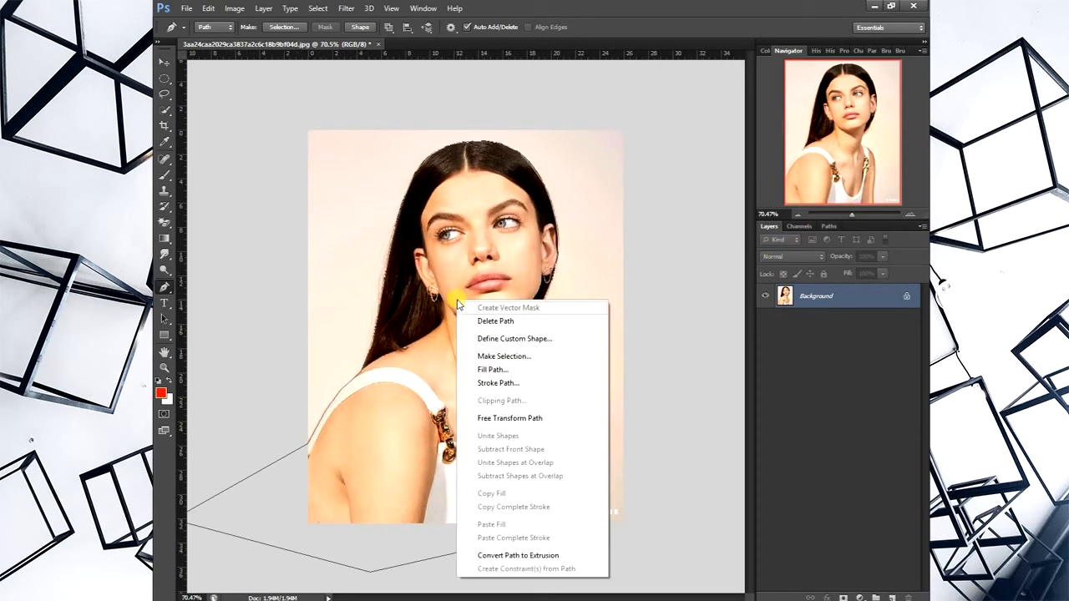
click(506, 358)
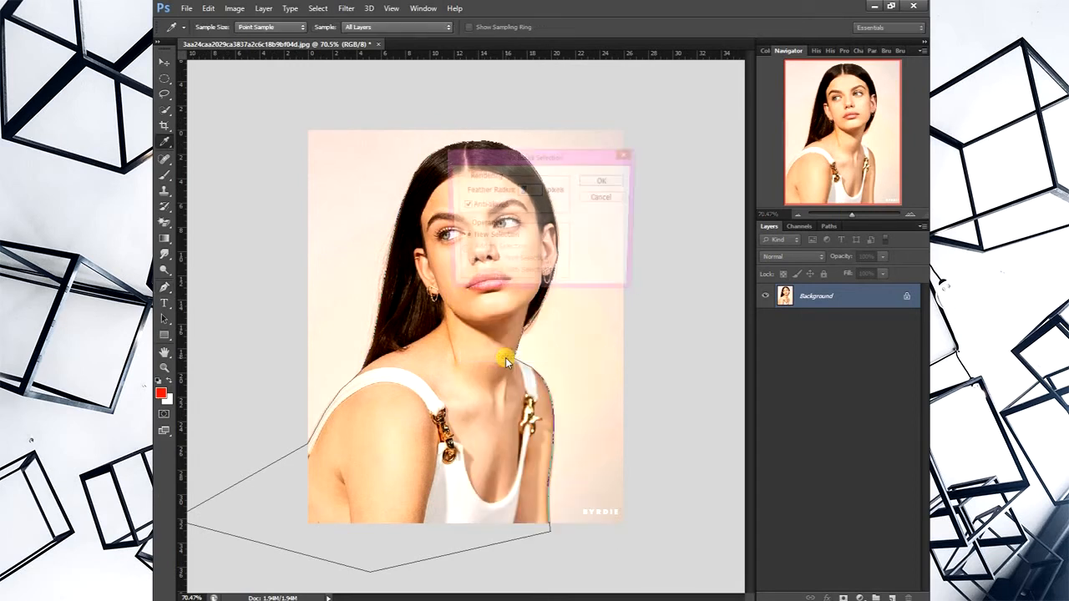
click(607, 180)
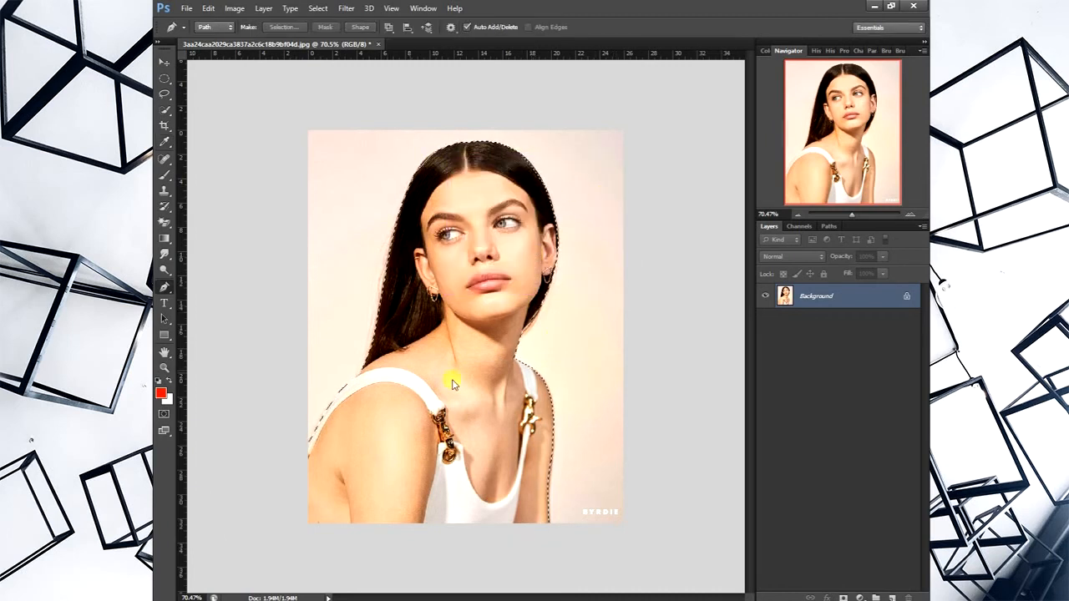
key(ctrl+j)
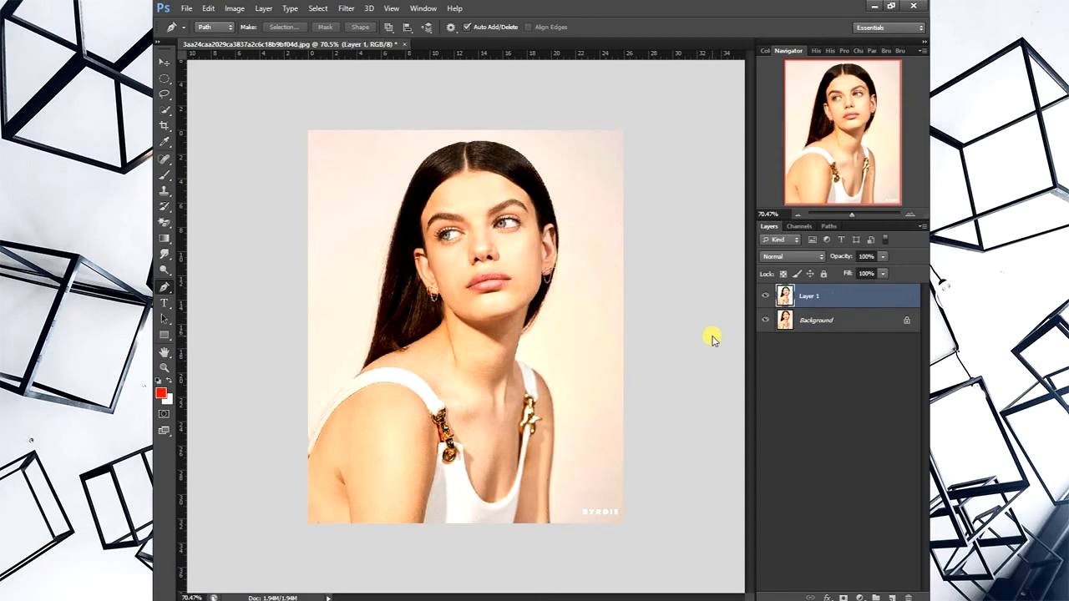
- Hide the Background layer and check the cutout's edges up close around the neck, hair and near shoulder
click(764, 321)
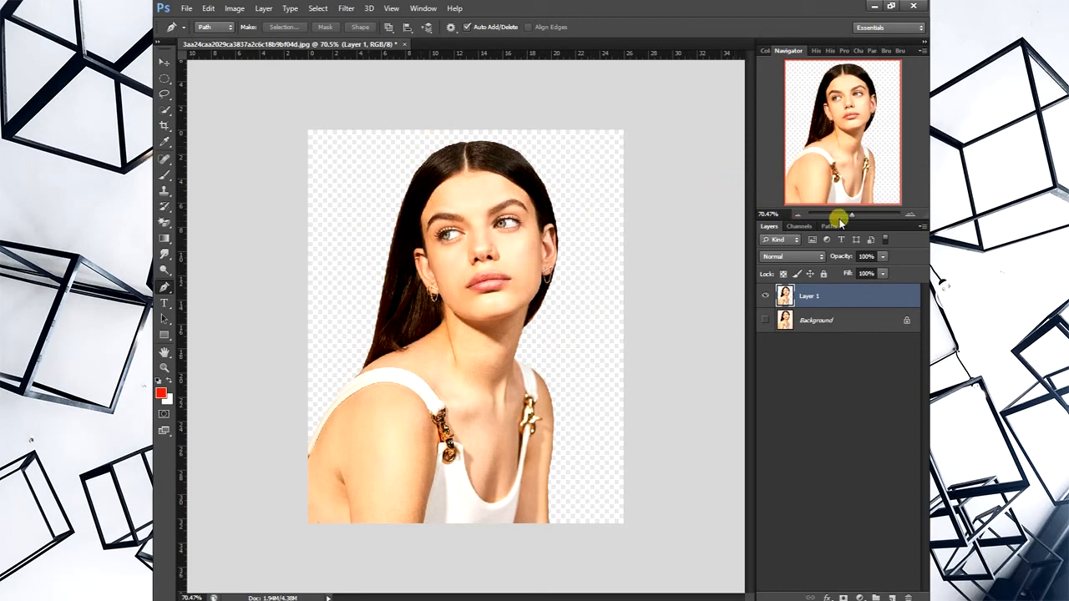
drag(851, 214, 870, 214)
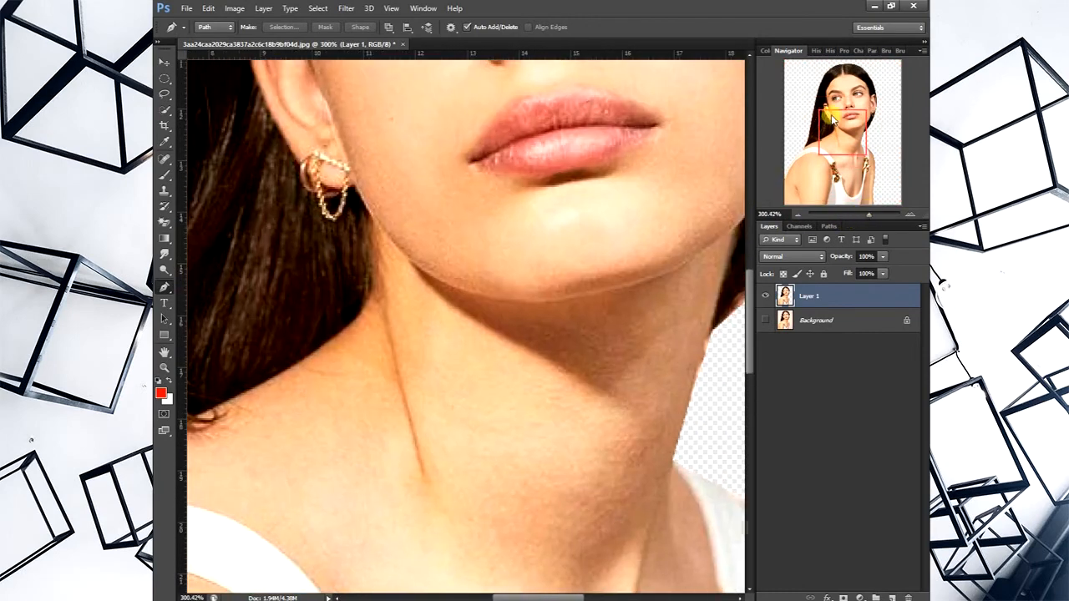
drag(834, 135, 764, 145)
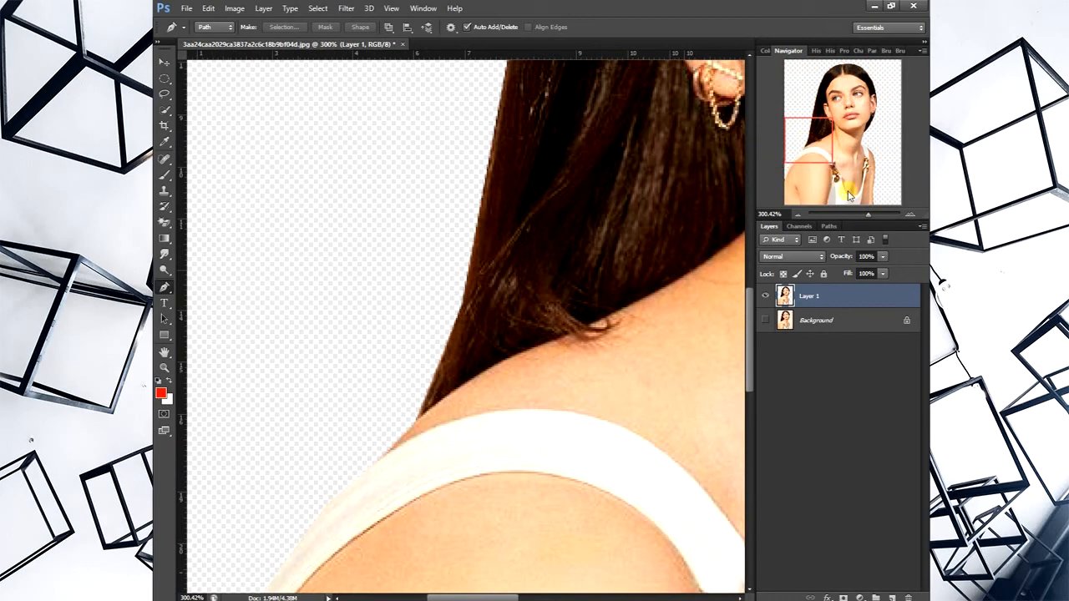
drag(867, 217, 854, 219)
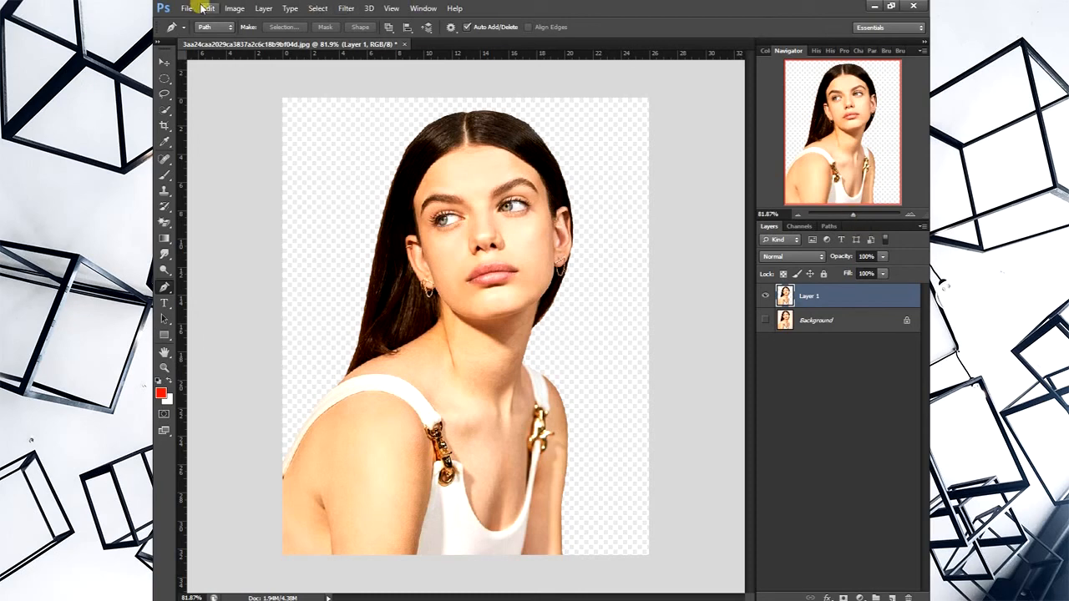
click(166, 94)
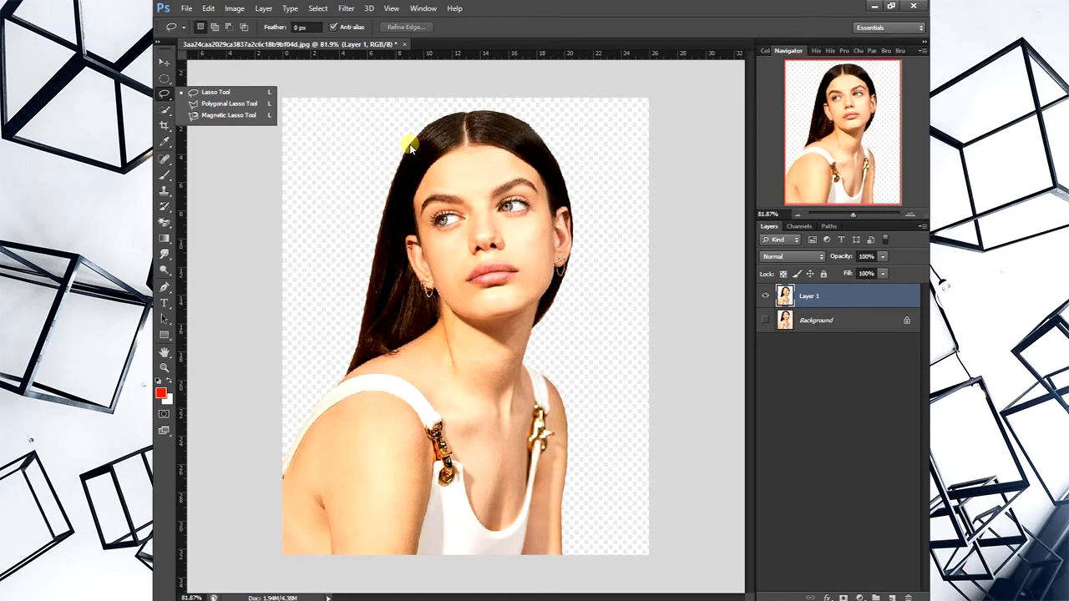
click(336, 43)
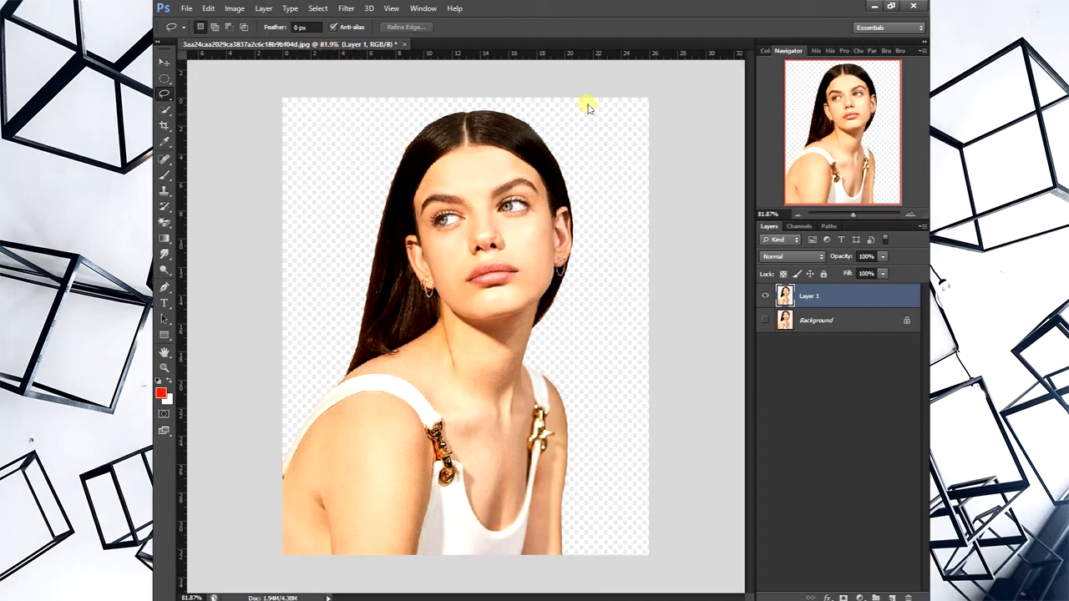
- Place the autumn forest image 5a14f2464889bcc317f2d05d27c3969a directly above the Background layer, behind the cutout woman
click(807, 320)
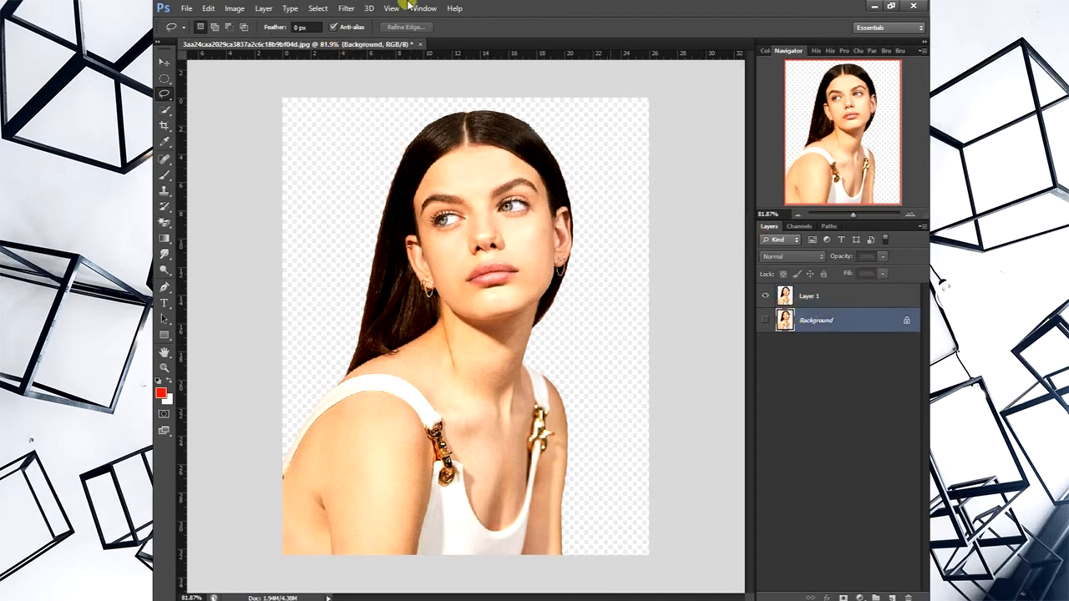
click(189, 8)
click(242, 206)
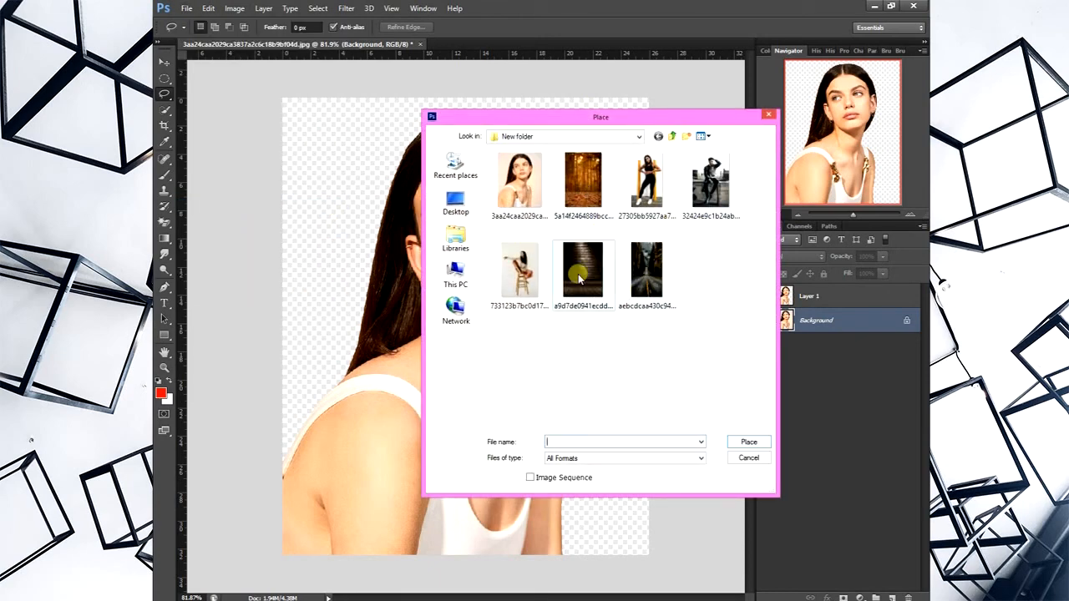
click(582, 182)
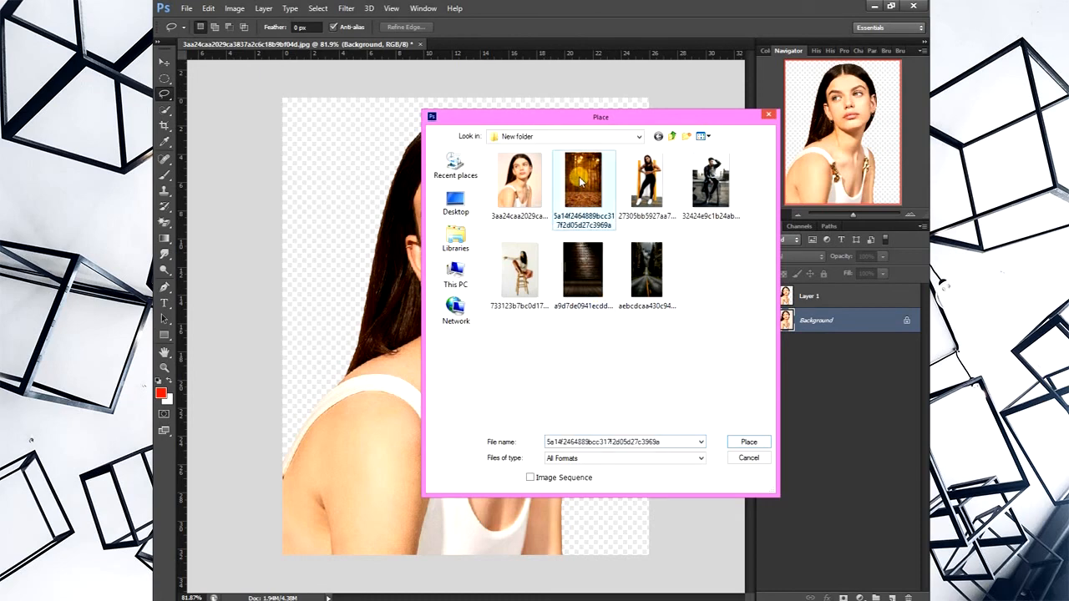
double_click(582, 182)
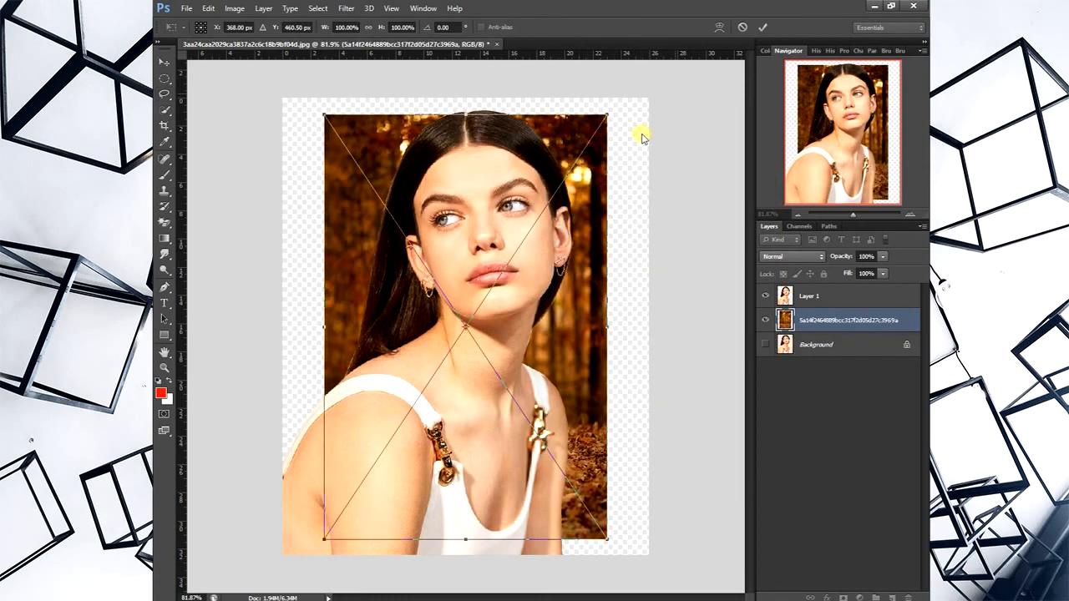
click(761, 29)
- Scale the placed forest image to about 158% and move it down so it fills the canvas behind the woman
key(ctrl+t)
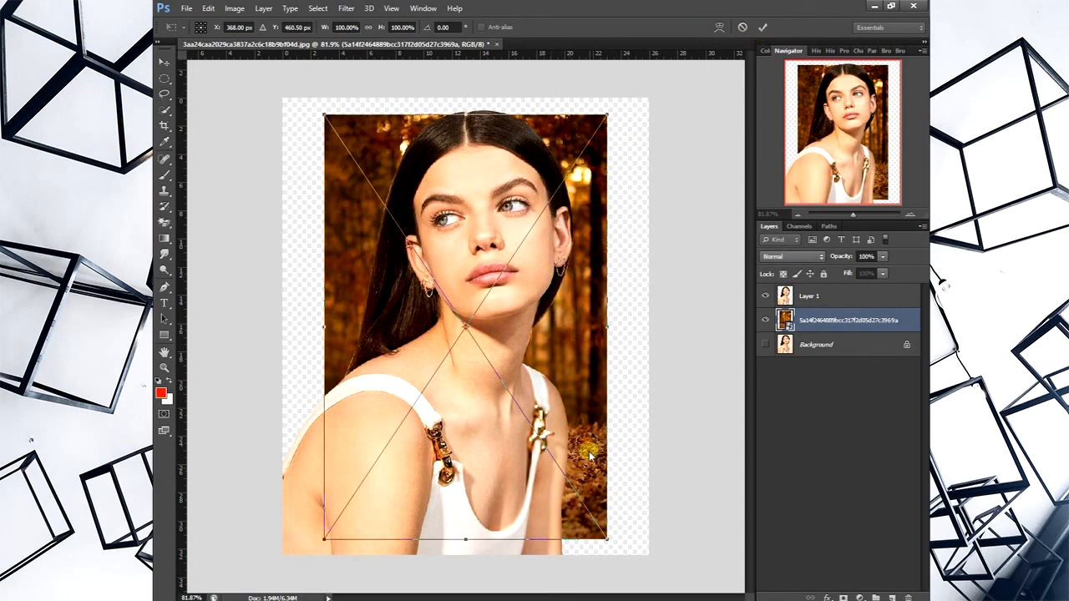
drag(607, 539, 748, 589)
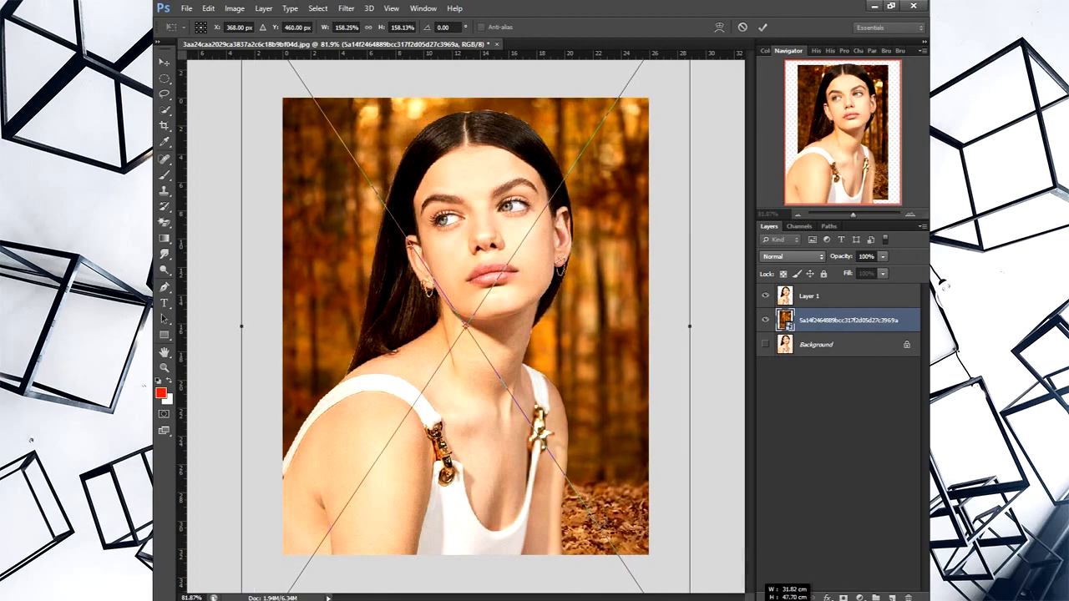
drag(490, 401, 495, 482)
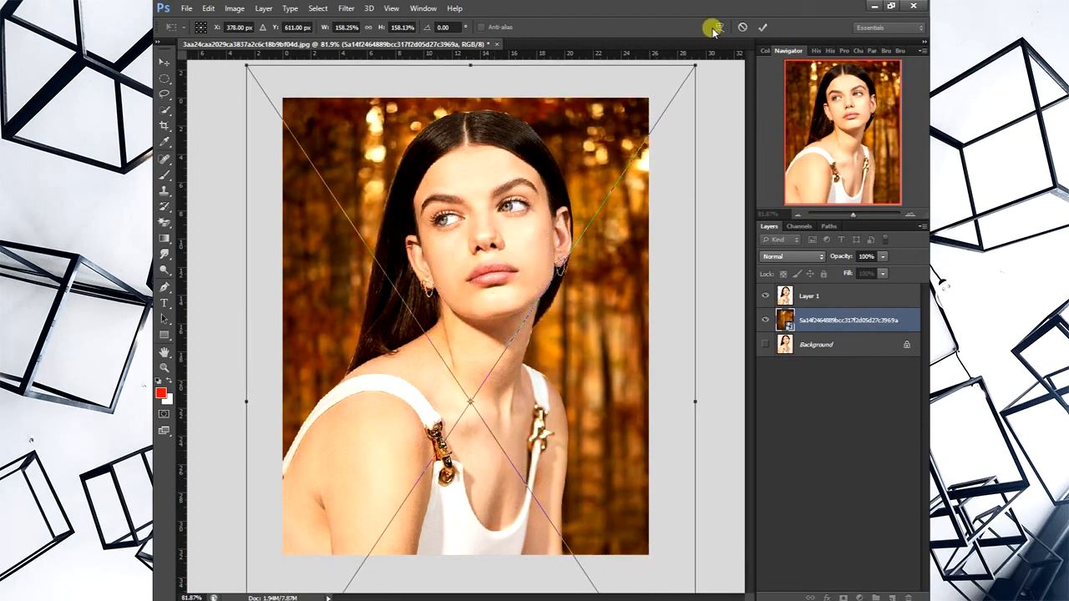
click(762, 26)
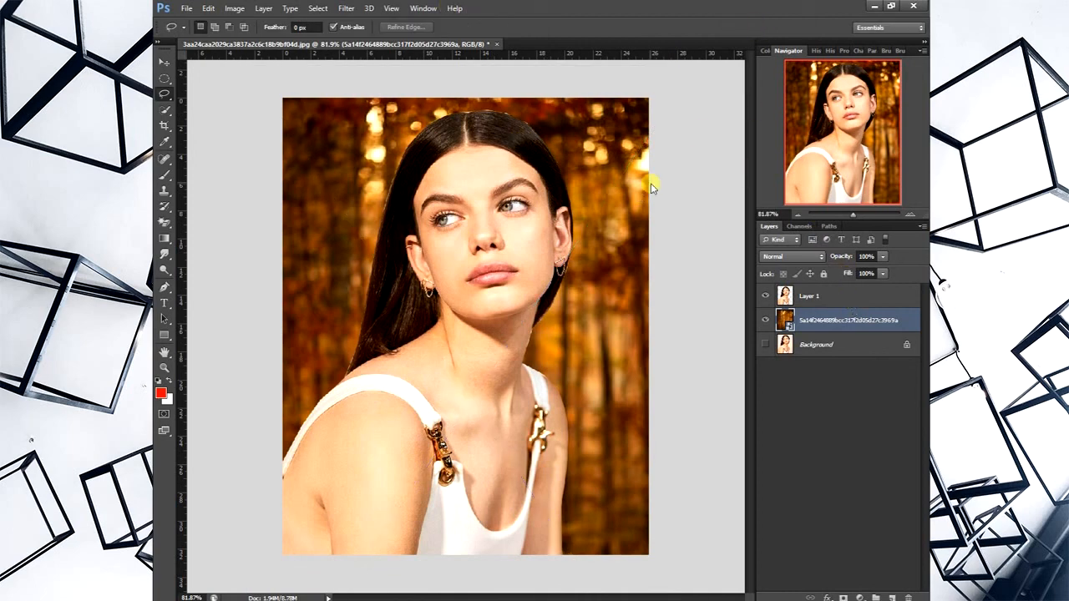
drag(854, 215, 850, 216)
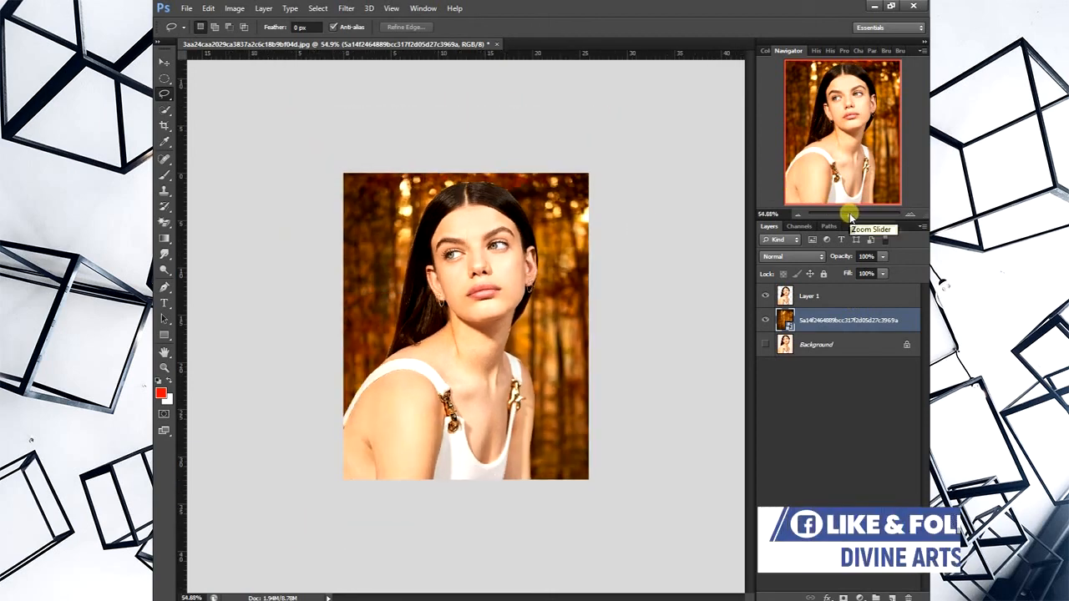